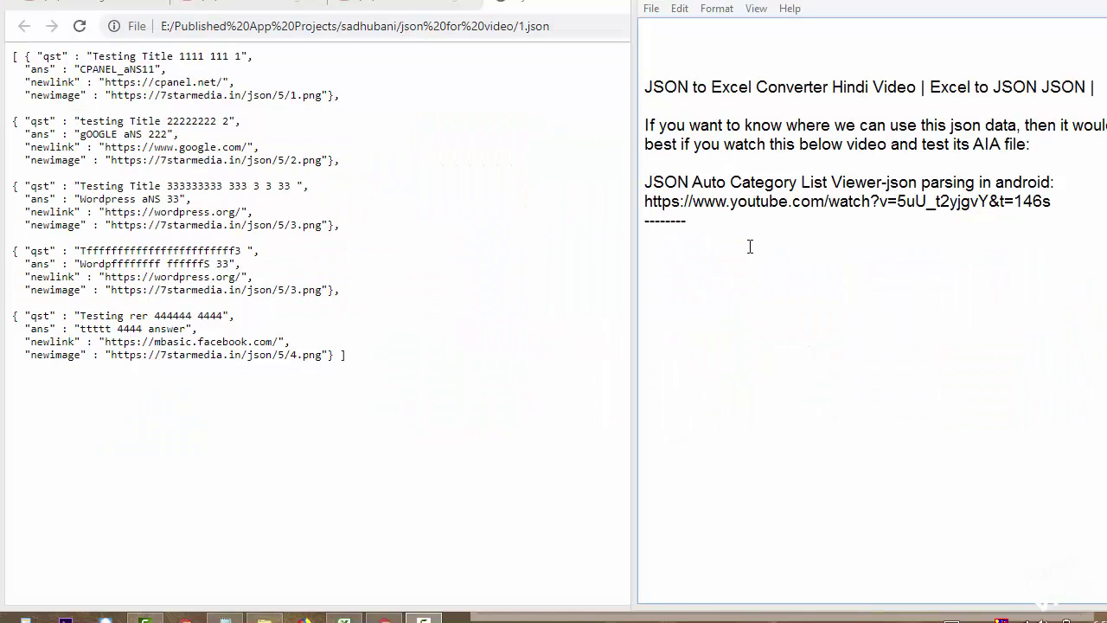
Highlight the title, the Excel to JSON phrase and the JSON-usage sentence in the Notepad description.
left_click_drag(645, 86, 832, 98)
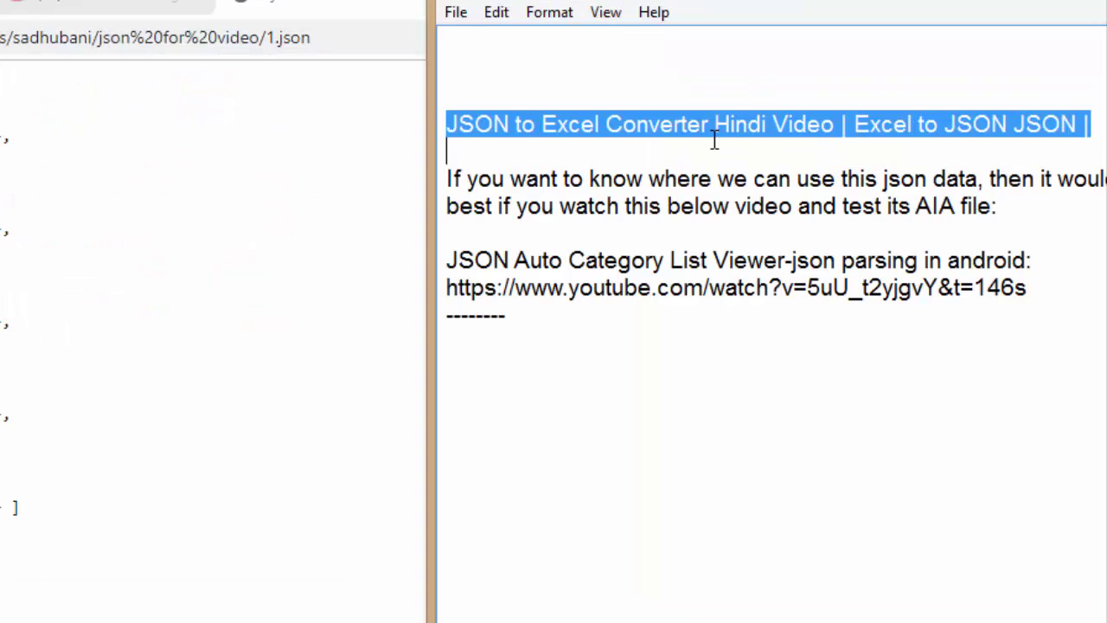
left_click(857, 138)
left_click_drag(1092, 125, 847, 132)
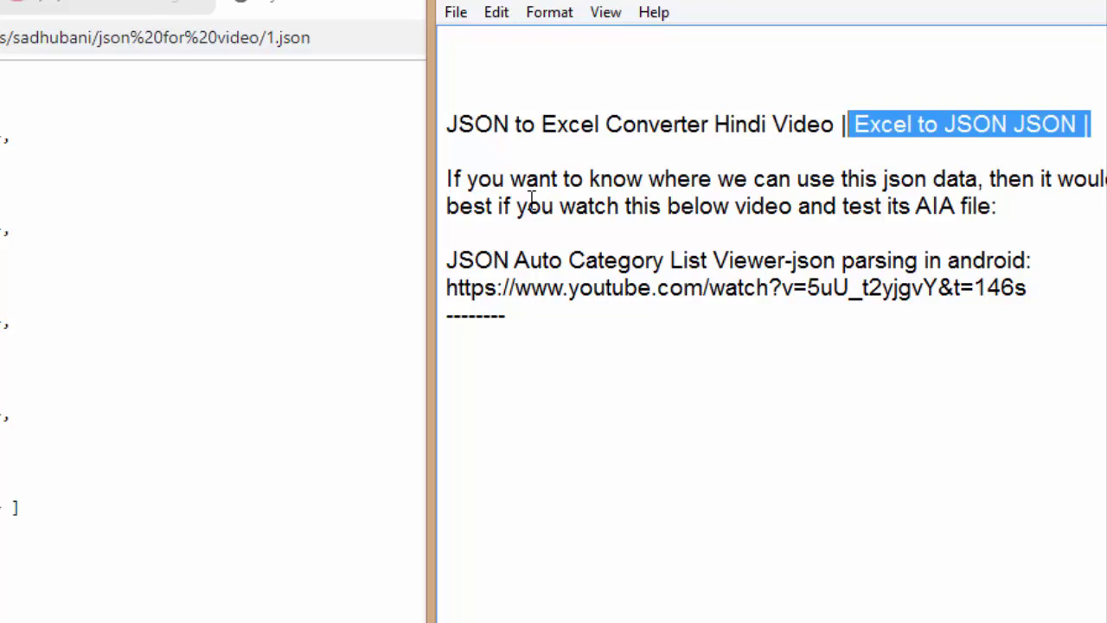
mouse_move(523, 184)
left_mouse_down()
mouse_move(766, 184)
mouse_move(801, 205)
left_mouse_up()
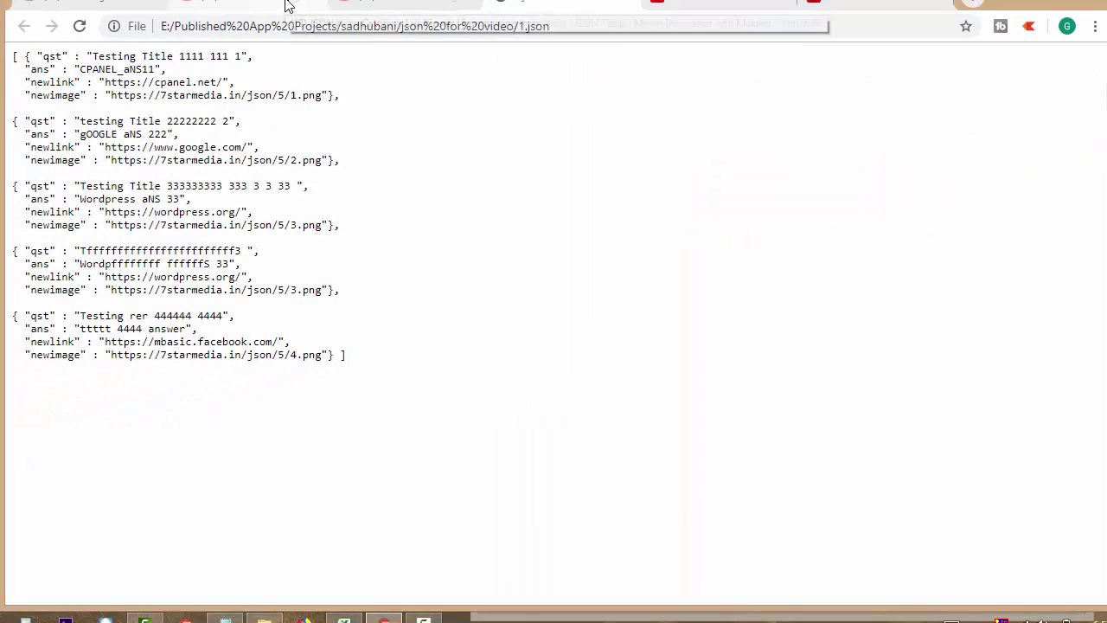
left_click(288, 7)
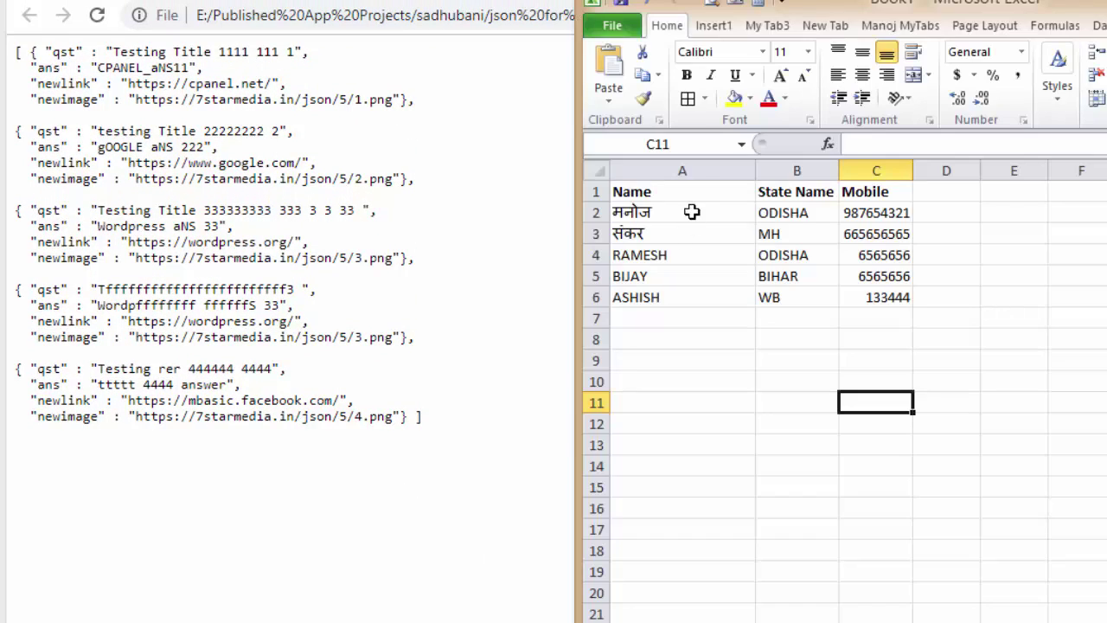
Select the A1:C8 Name, State Name and Mobile table, then minimize Excel.
left_click_drag(631, 191, 920, 343)
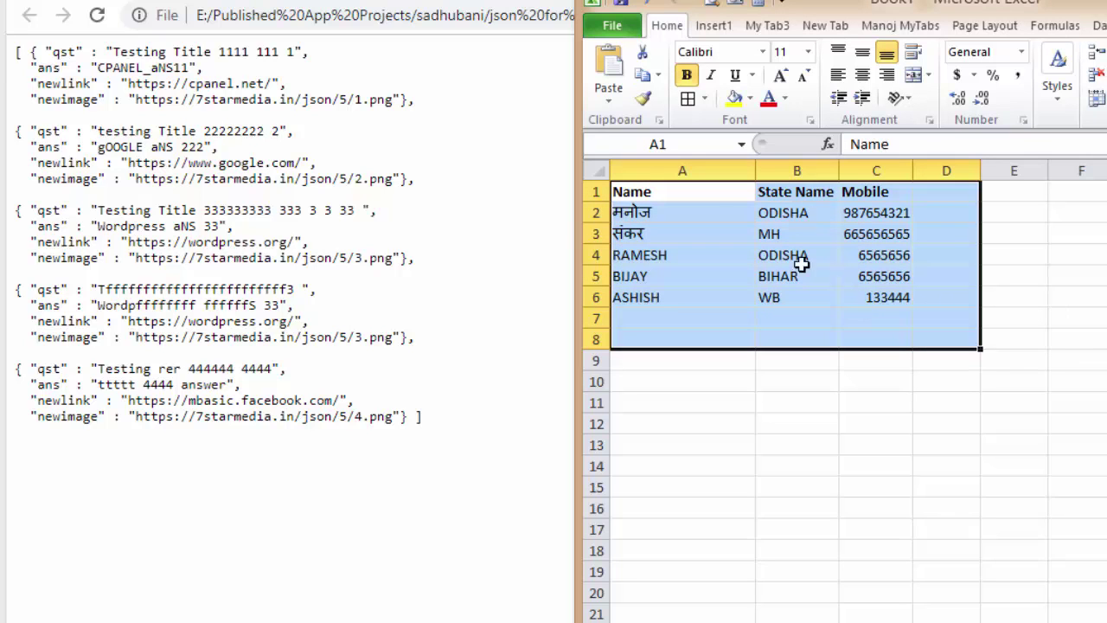
left_click_drag(698, 198, 905, 333)
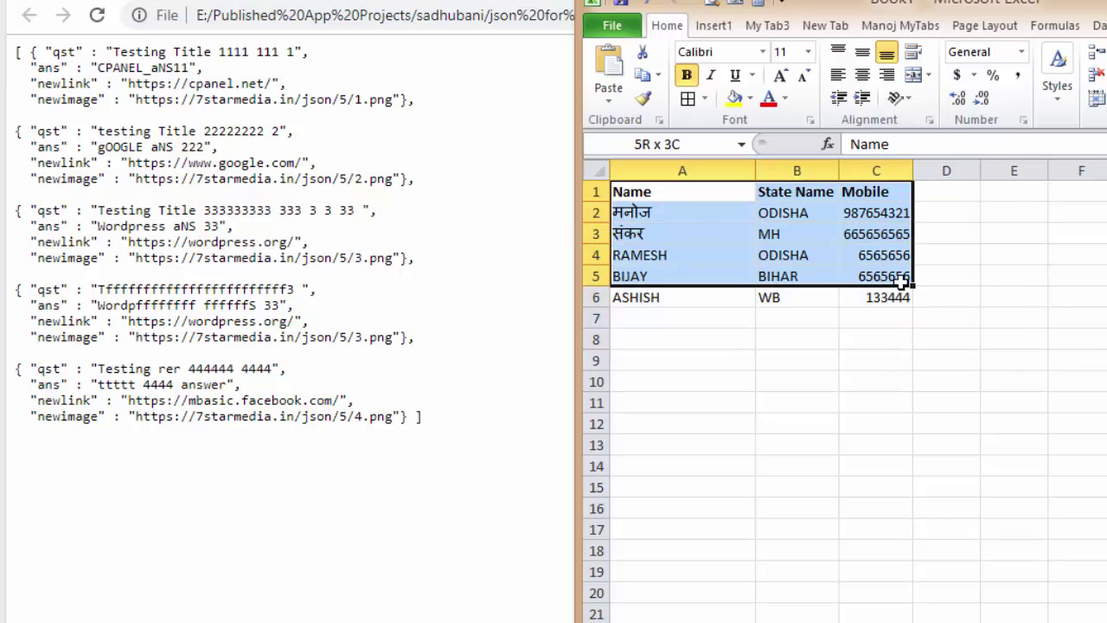
left_click(282, 131)
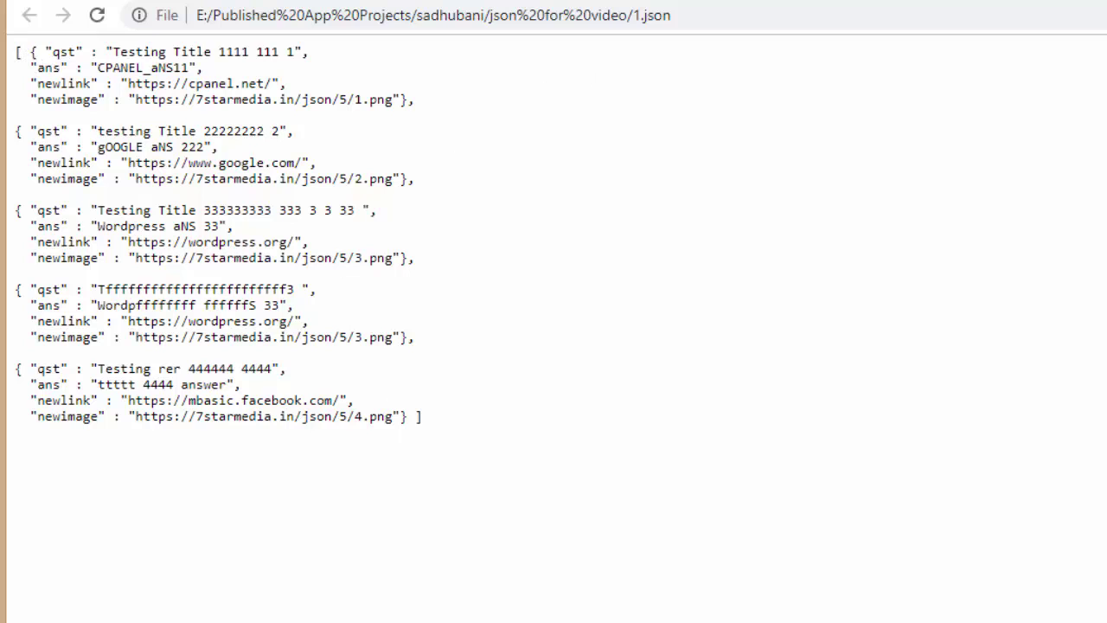
Seek the JSON Auto Category List Viewer video to 2:45, then go to the channel's Videos page.
left_click(467, 2)
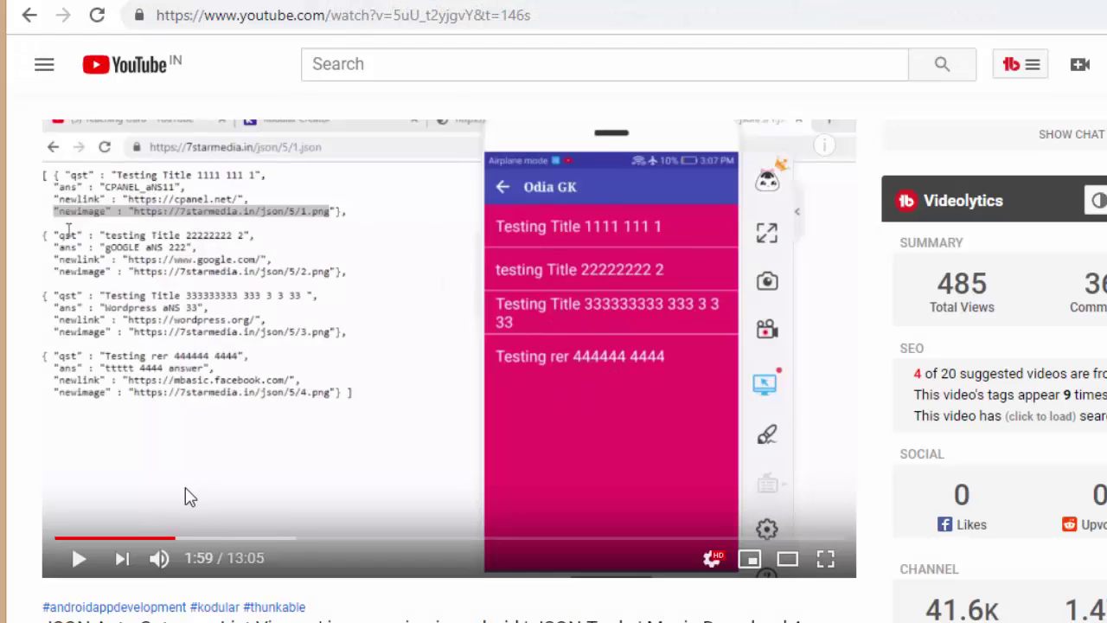
left_click(221, 538)
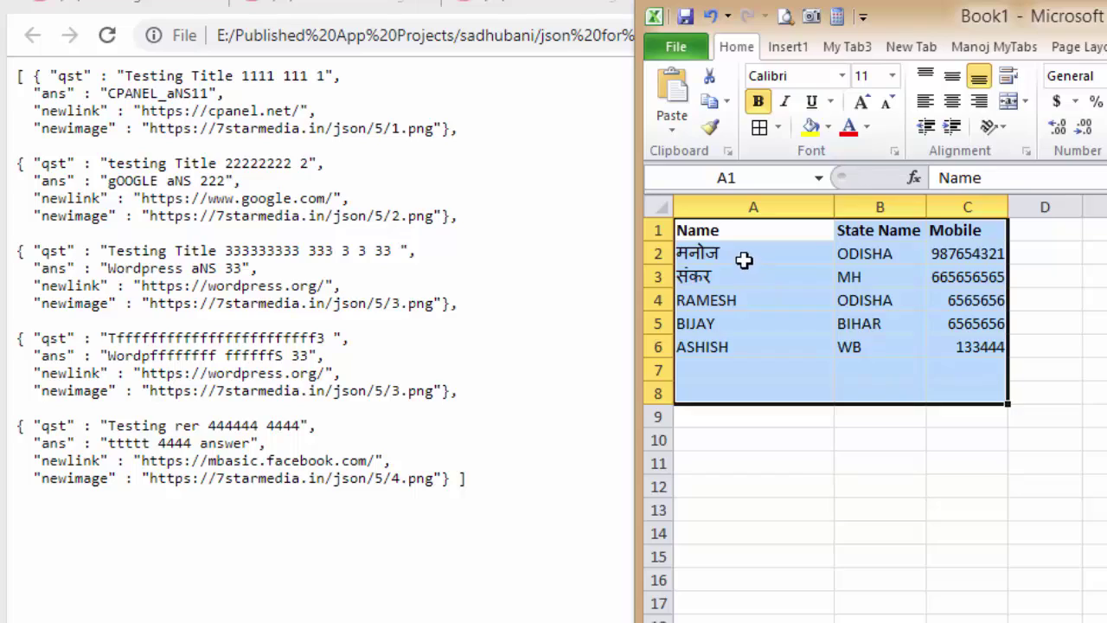
left_click(749, 253)
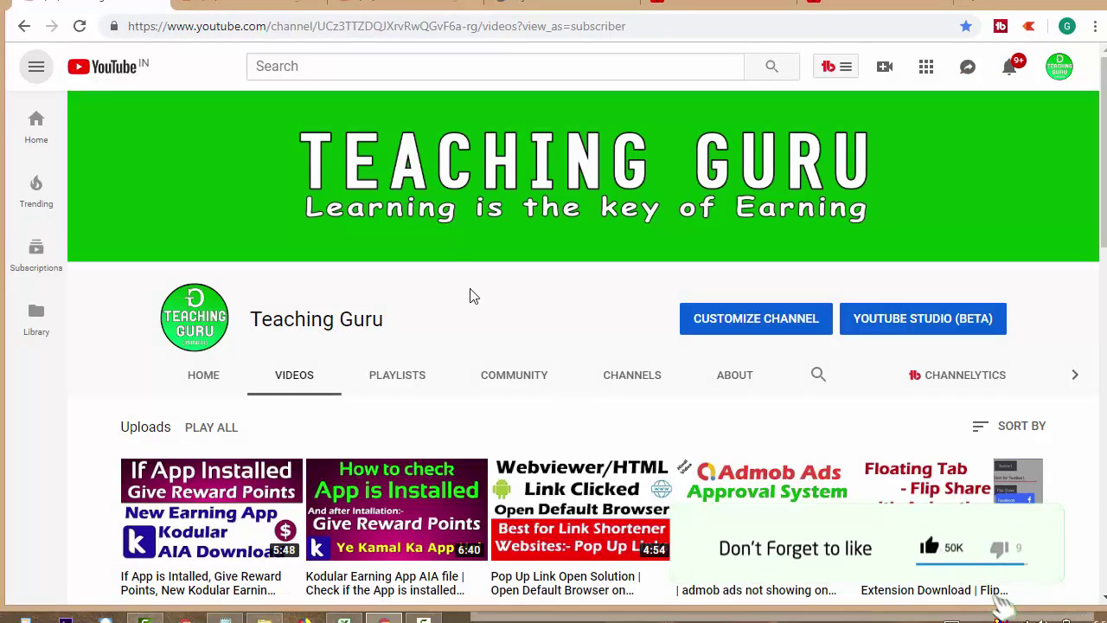
Scroll through the Teaching Guru uploads and move across tabs to csvjson.com.
scroll(472, 295, "down", 3)
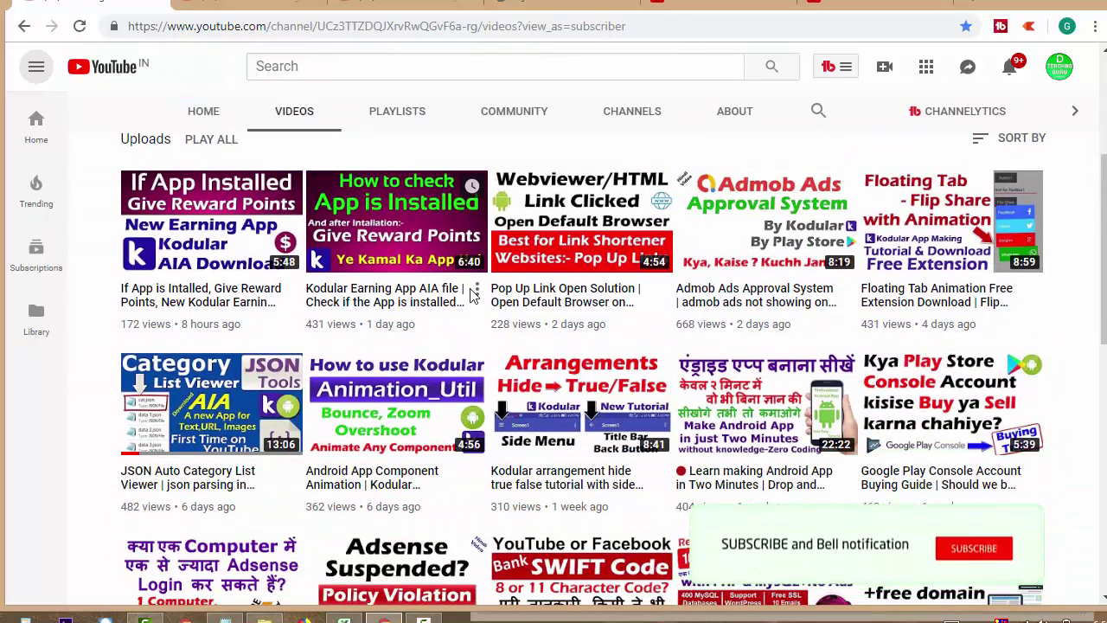
scroll(472, 296, "up", 3)
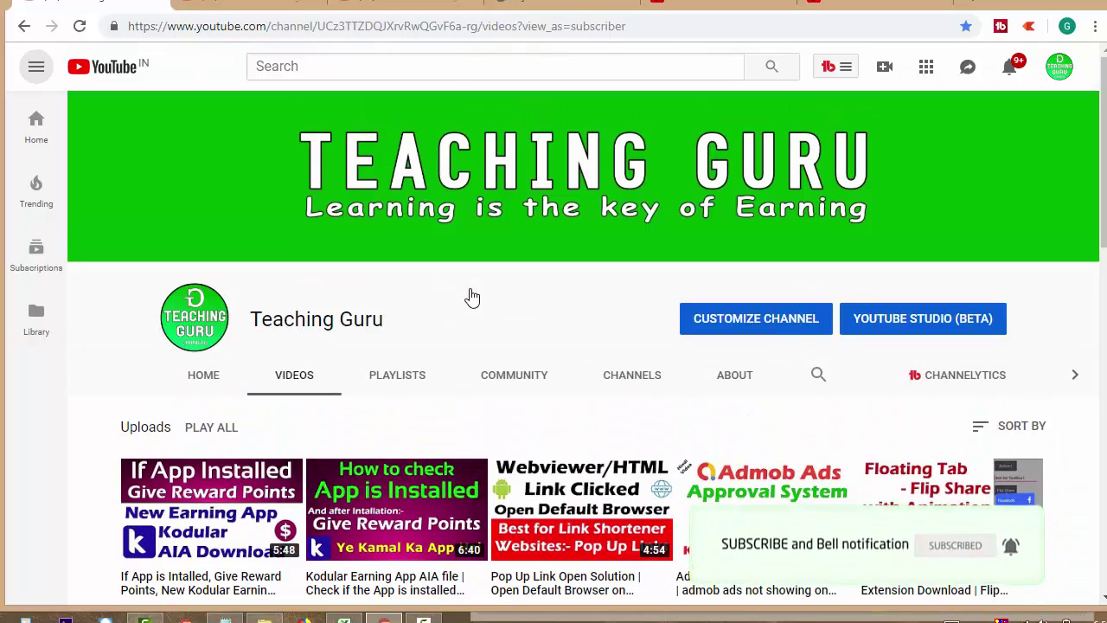
left_click(402, 11)
left_click(232, 5)
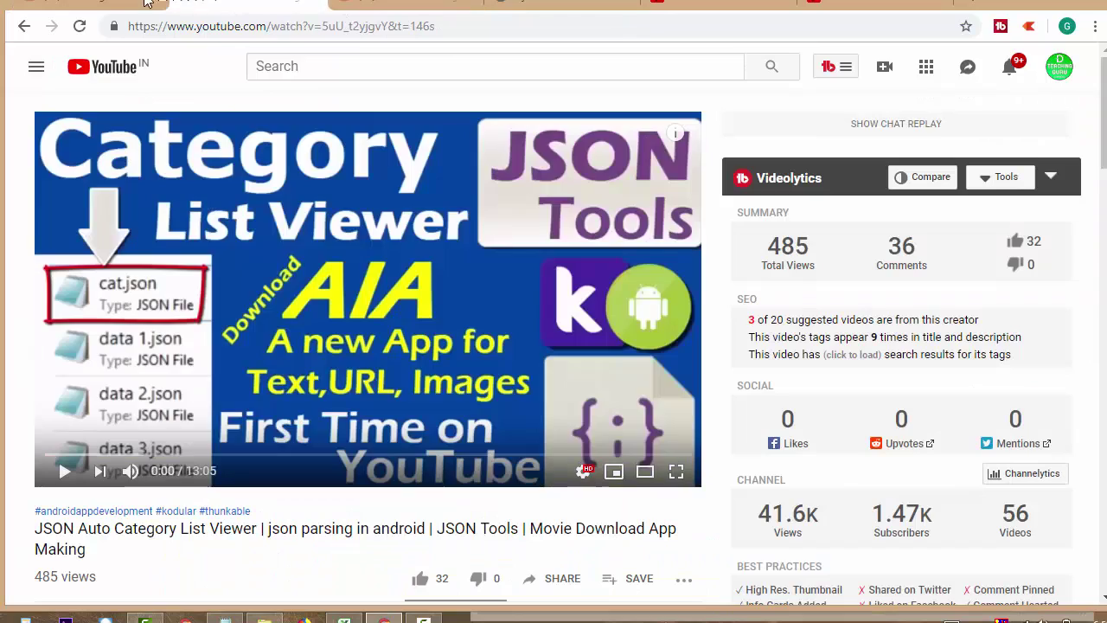
left_click(104, 7)
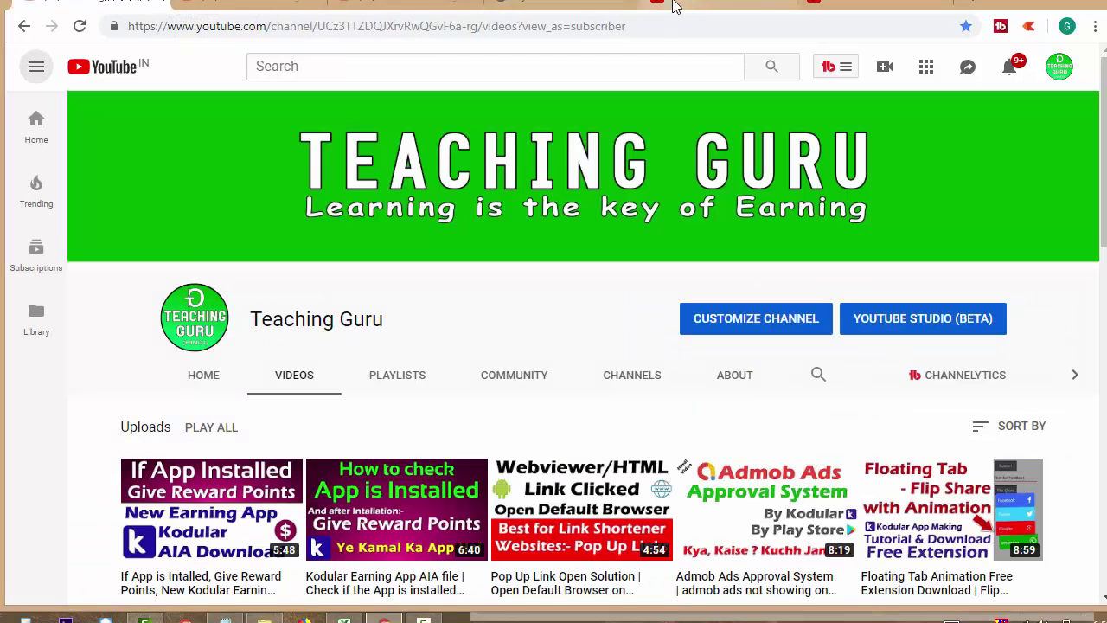
left_click(676, 7)
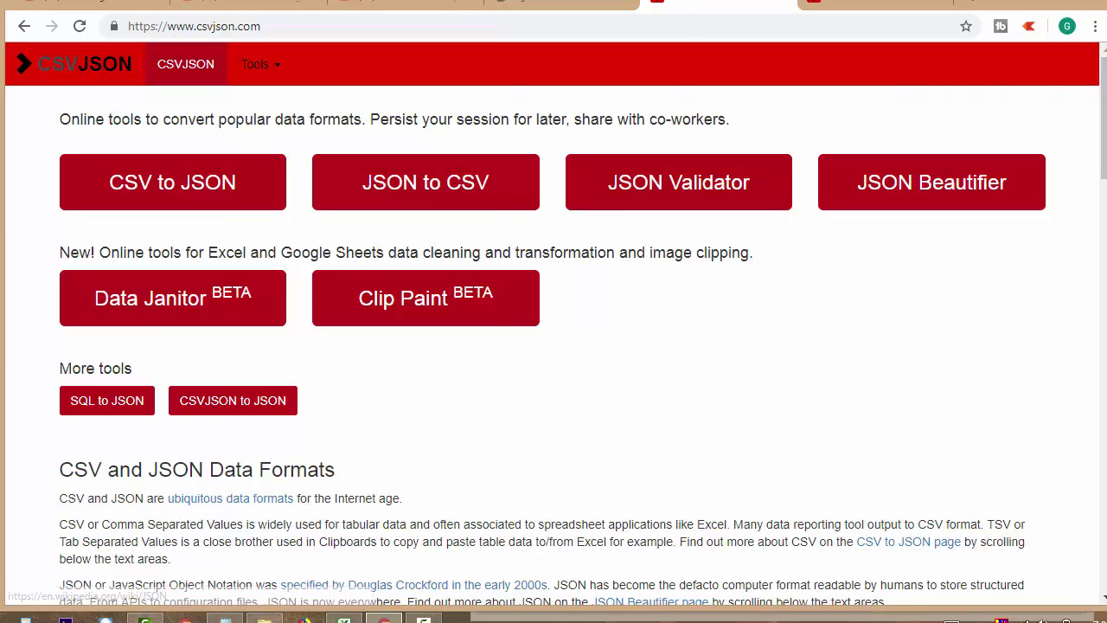
Open the CSV to JSON converter on csvjson.com with Excel's Book1 shown beside it.
left_click(344, 619)
left_click(561, 222)
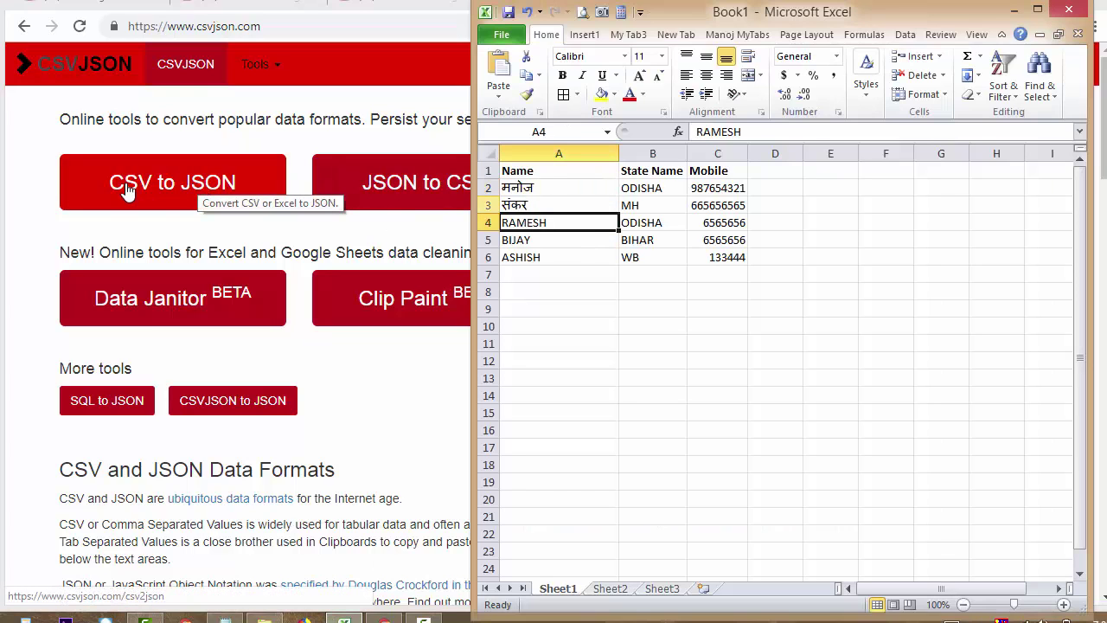
left_click(185, 194)
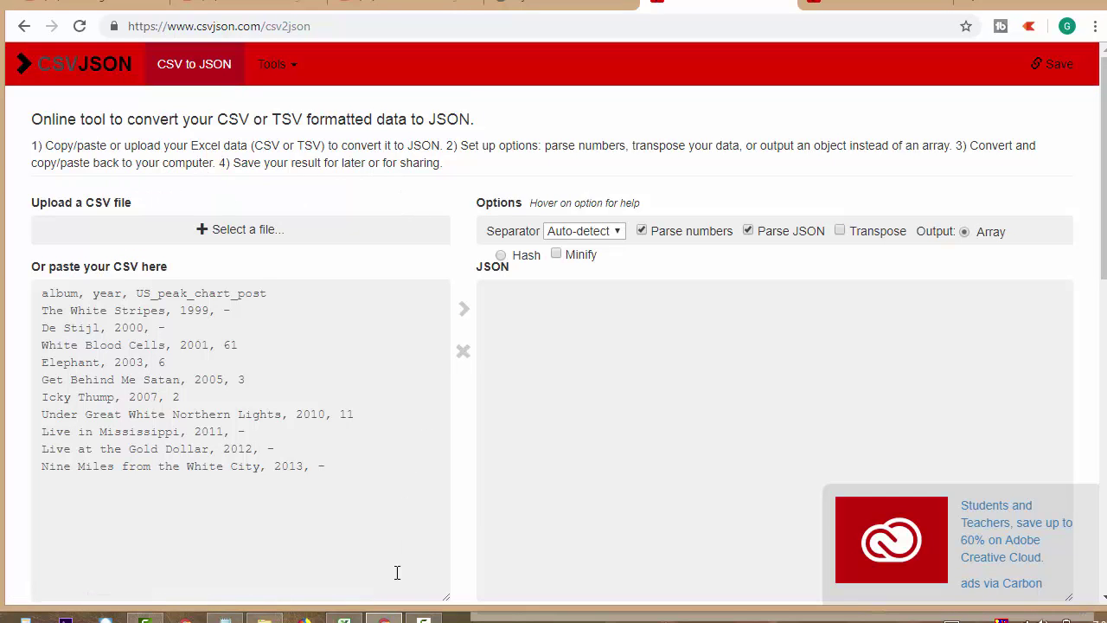
left_click(344, 616)
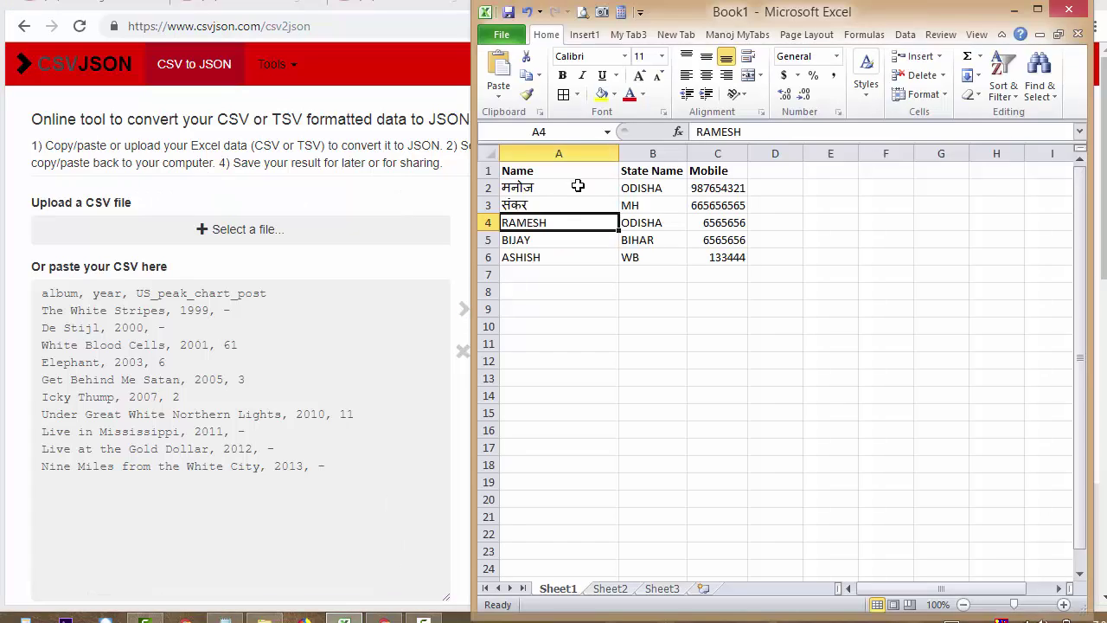
Select the Name, State Name and Mobile headings and data rows in Book1.
left_click_drag(522, 170, 640, 170)
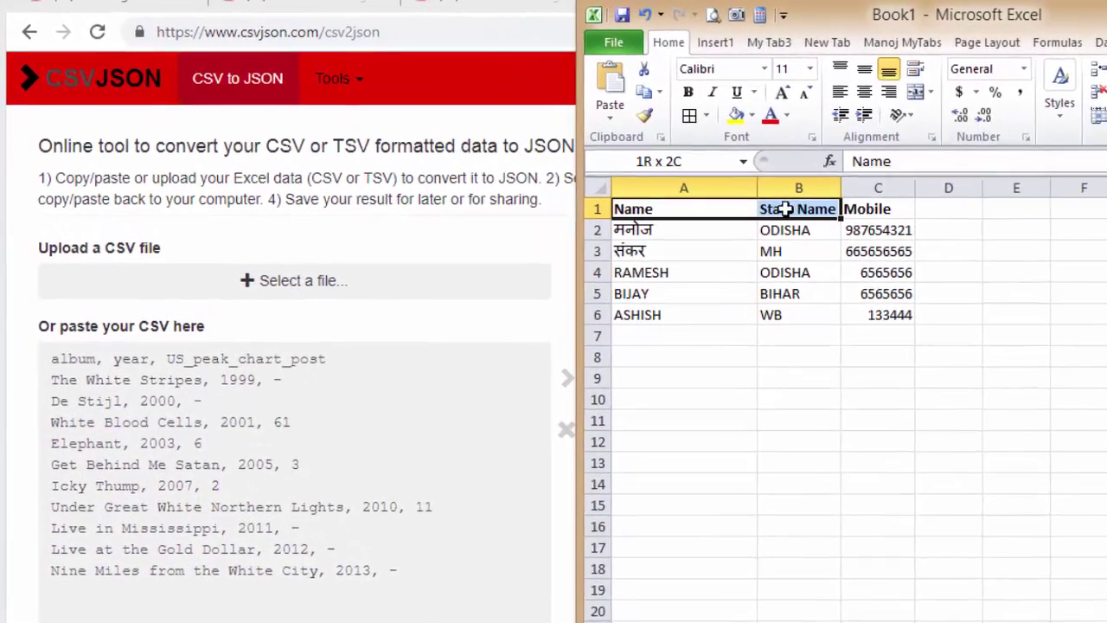
mouse_move(784, 209)
left_mouse_down()
mouse_move(855, 211)
mouse_move(934, 341)
left_mouse_up()
left_click(690, 240)
mouse_move(690, 240)
left_mouse_down()
mouse_move(821, 350)
mouse_move(923, 334)
left_mouse_up()
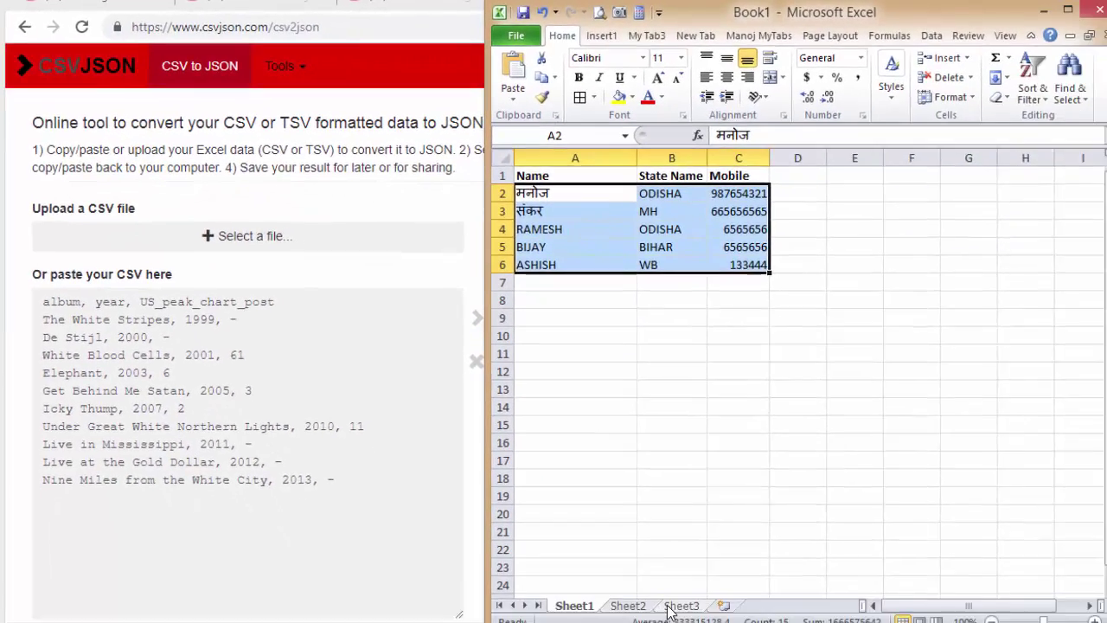
Delete the empty Sheet3 and Sheet2 tabs.
left_click(677, 583)
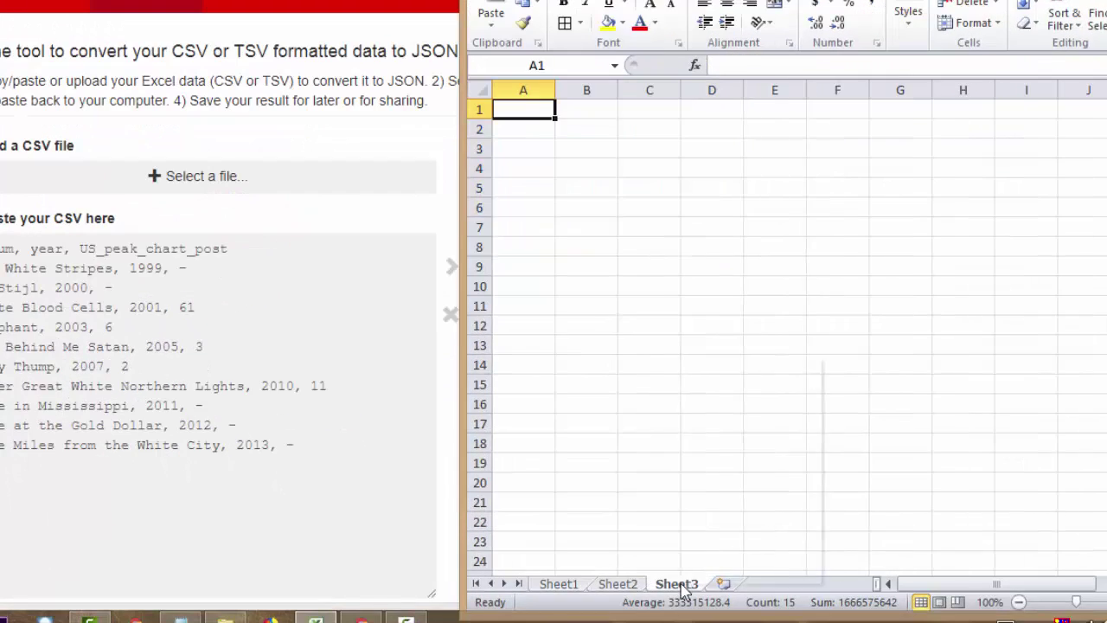
right_click(680, 584)
left_click(731, 390)
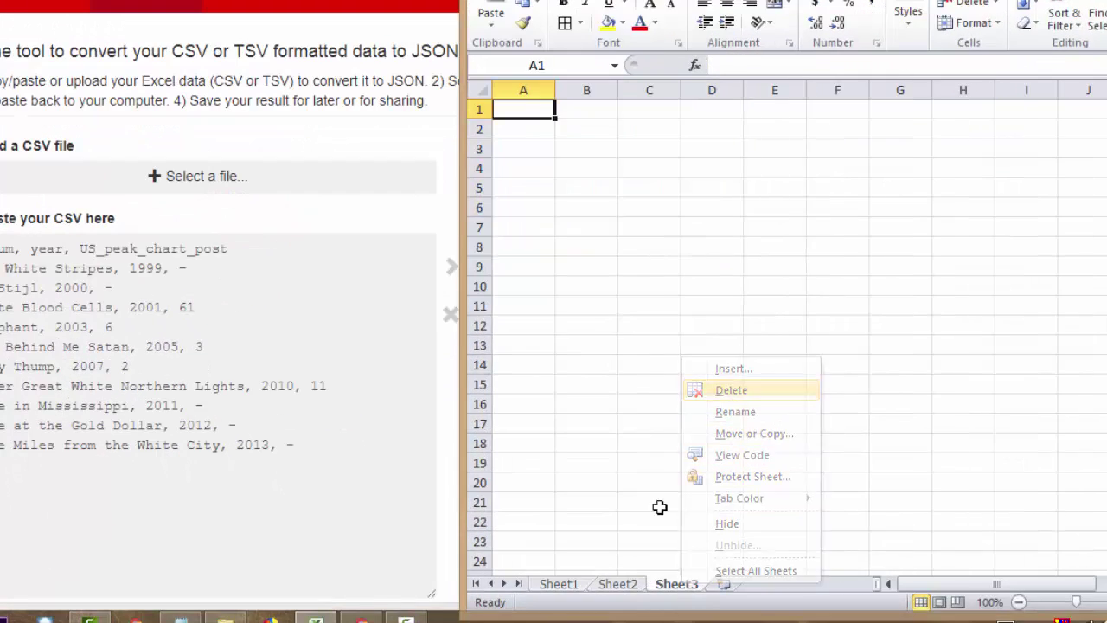
right_click(623, 591)
left_click(683, 400)
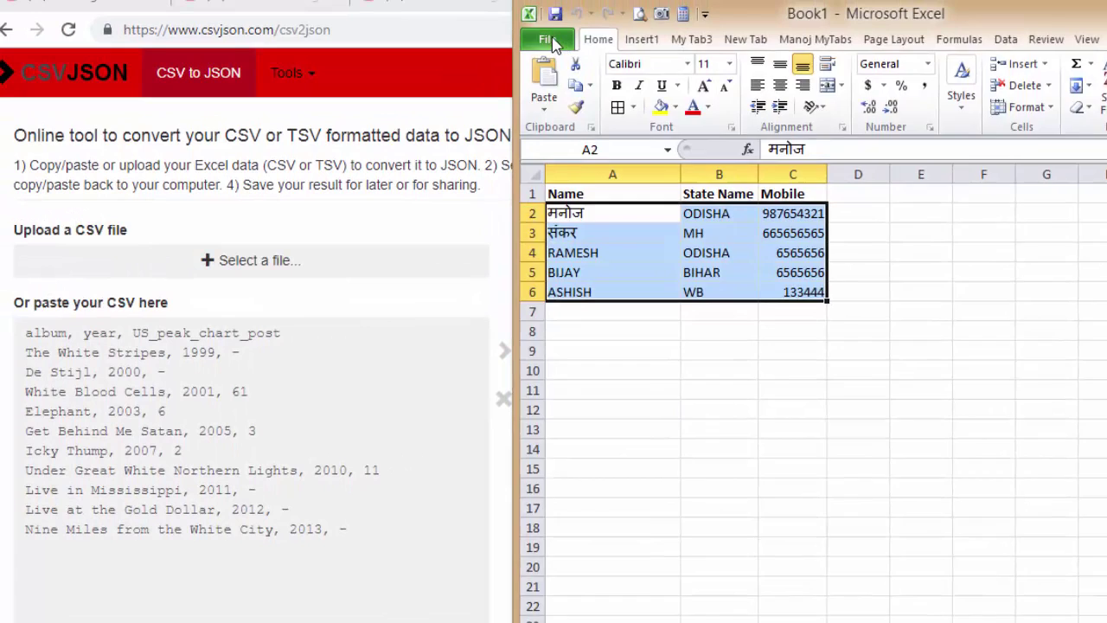
Save Book1 to the Desktop as Book1.csv in CSV (Comma delimited) format and close Excel.
left_click(548, 39)
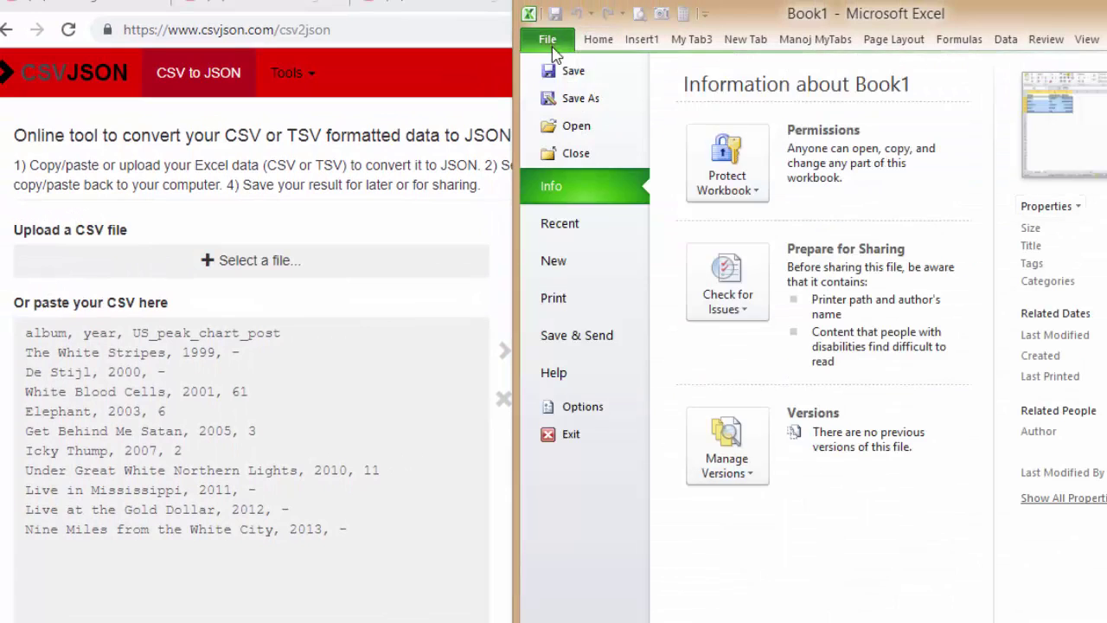
left_click(580, 104)
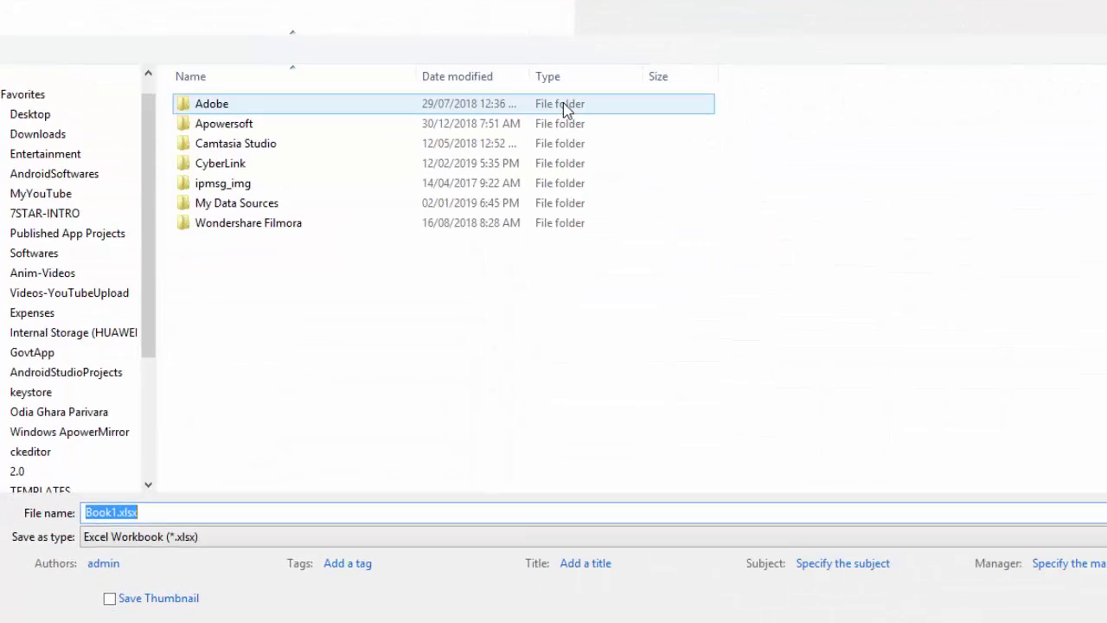
scroll(151, 90, "up", 6)
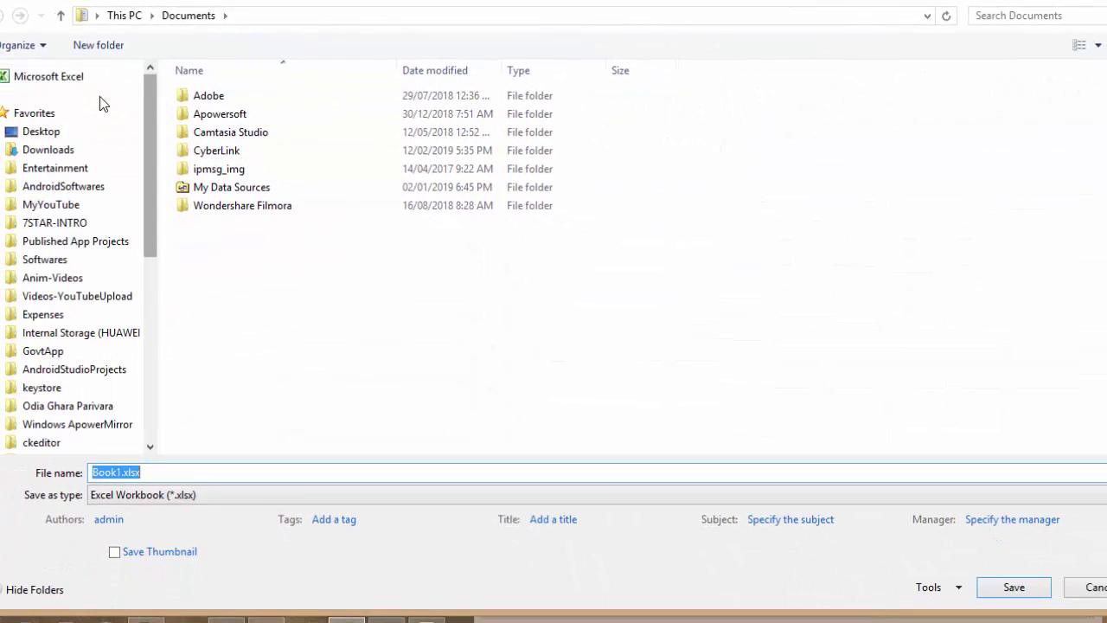
left_click(73, 131)
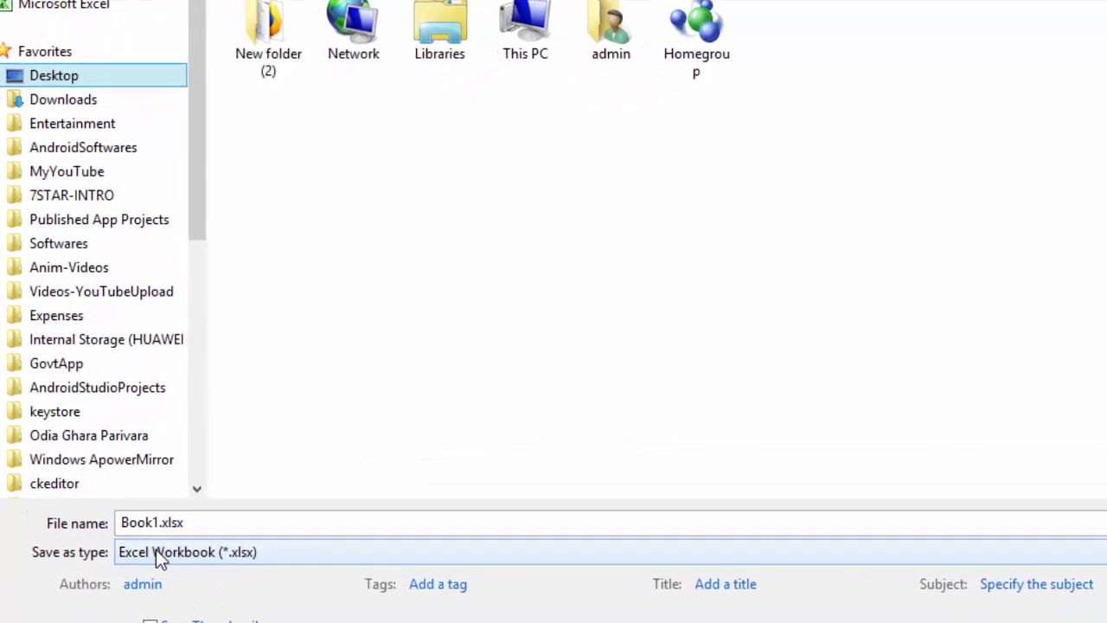
left_click(120, 491)
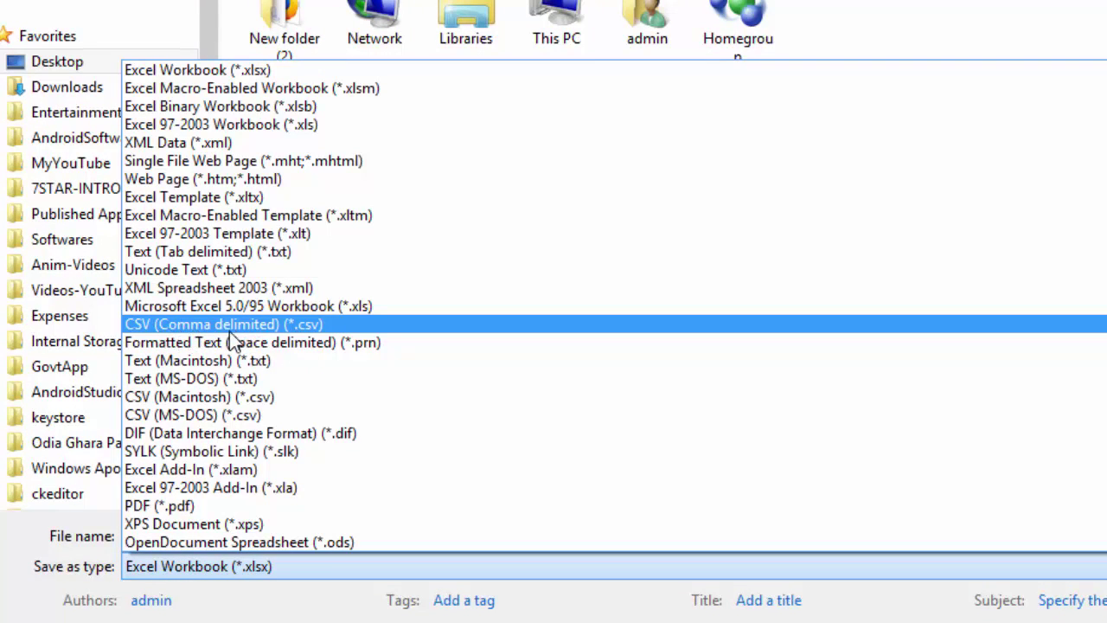
left_click(326, 331)
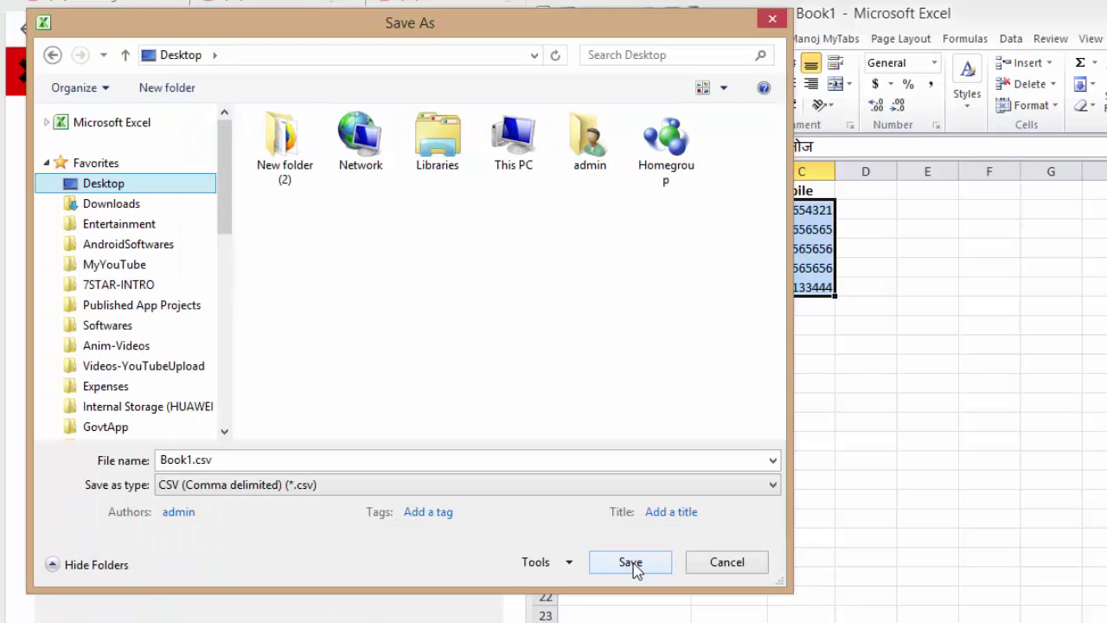
left_click(629, 564)
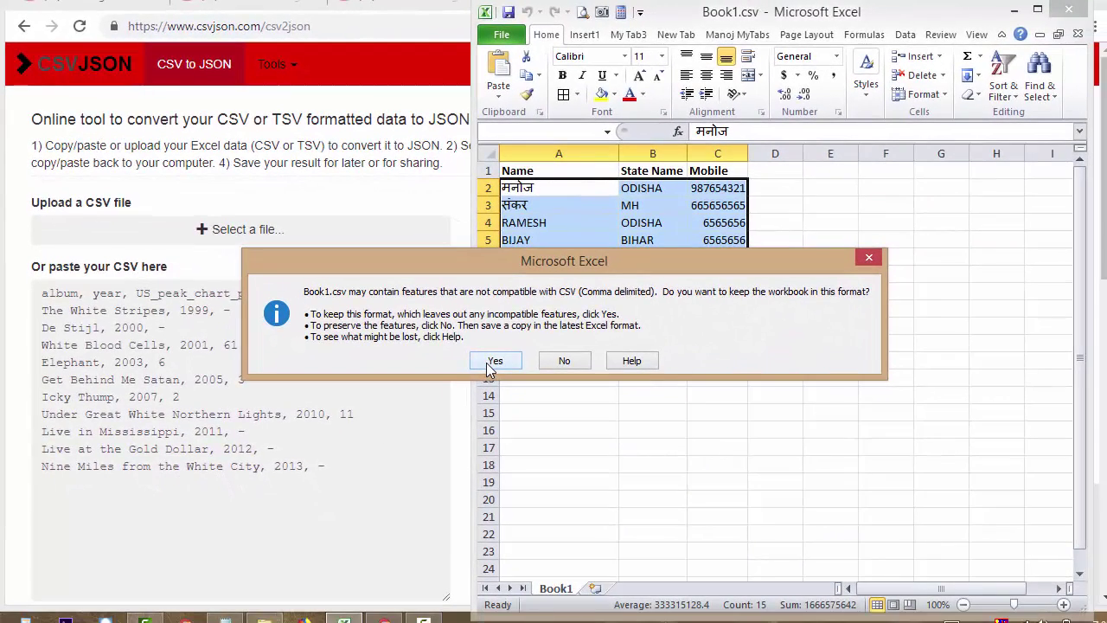
left_click(491, 365)
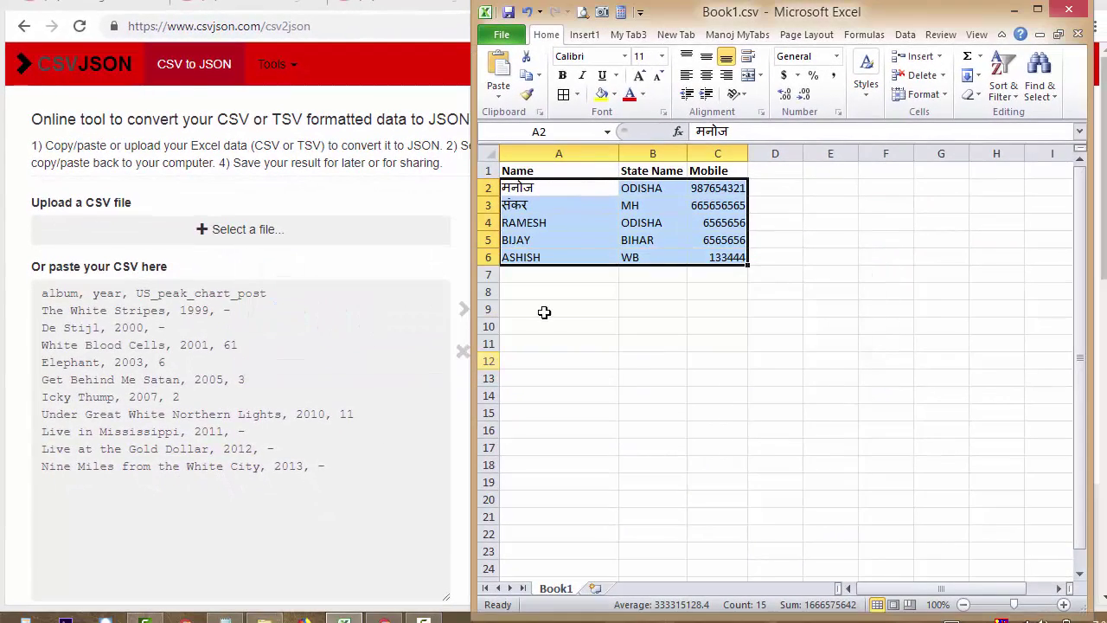
left_click(1070, 14)
left_click(560, 323)
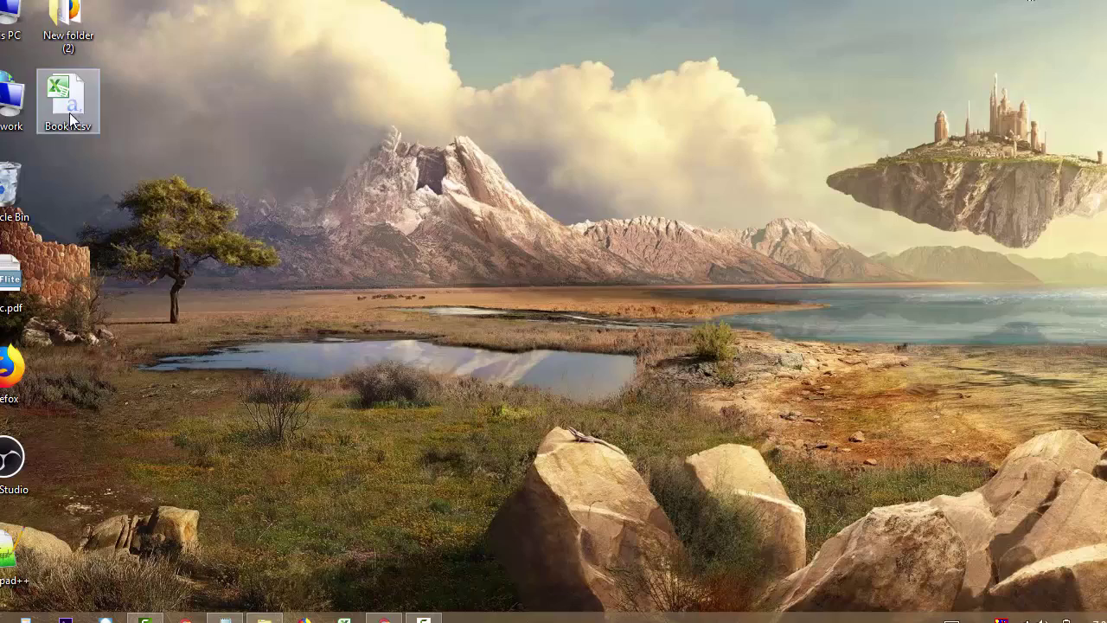
Open the desktop's Book1.csv with Notepad.
left_click_drag(68, 99, 429, 280)
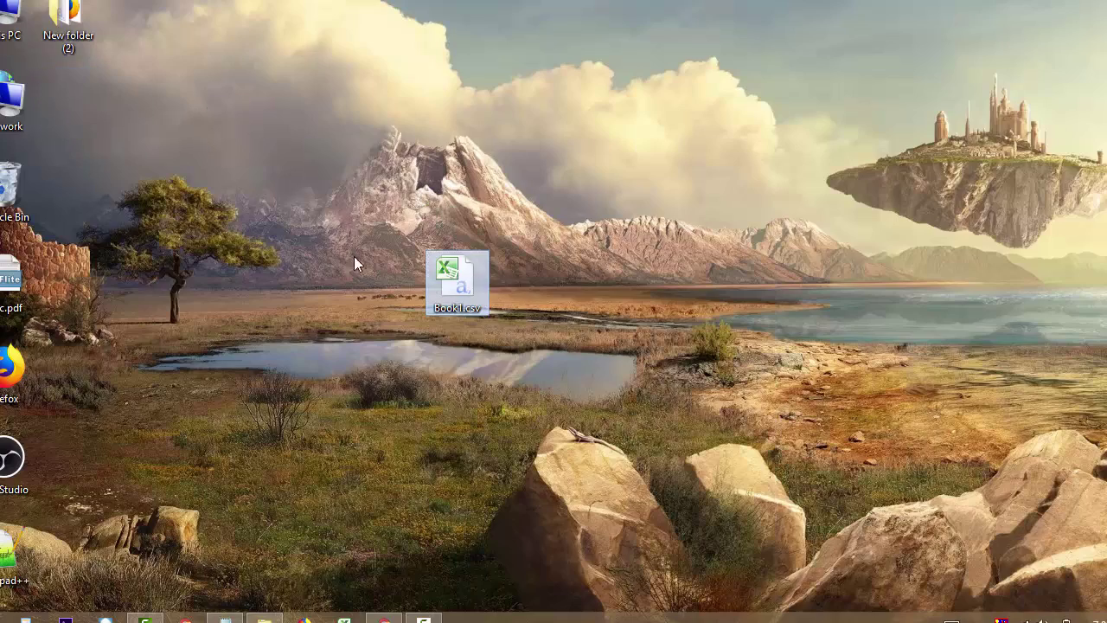
left_click_drag(349, 236, 540, 342)
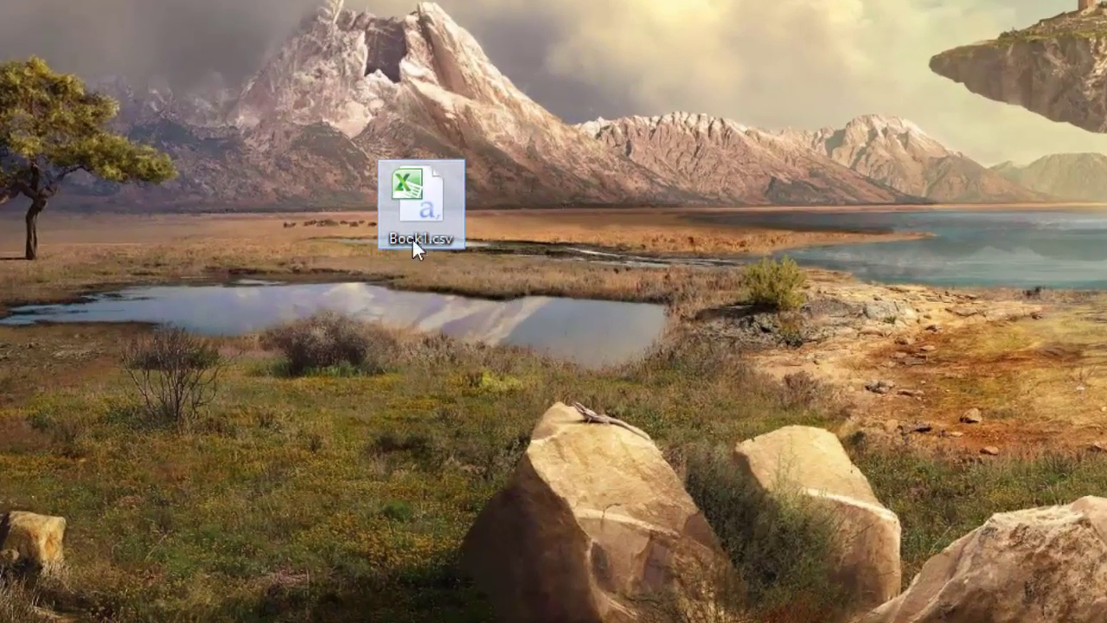
right_click(403, 201)
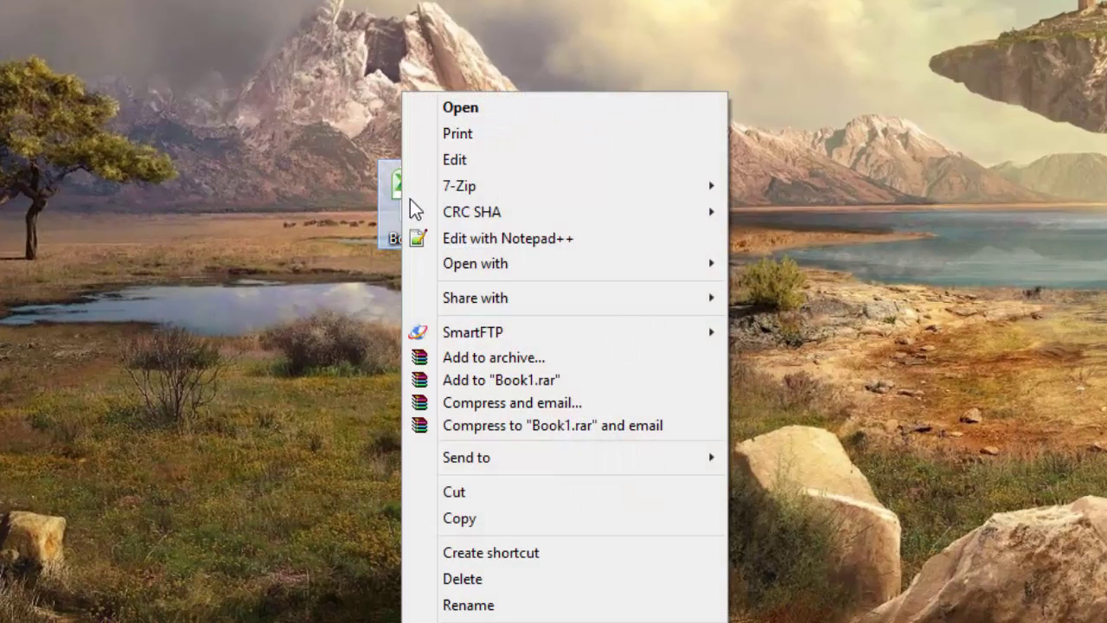
mouse_move(475, 263)
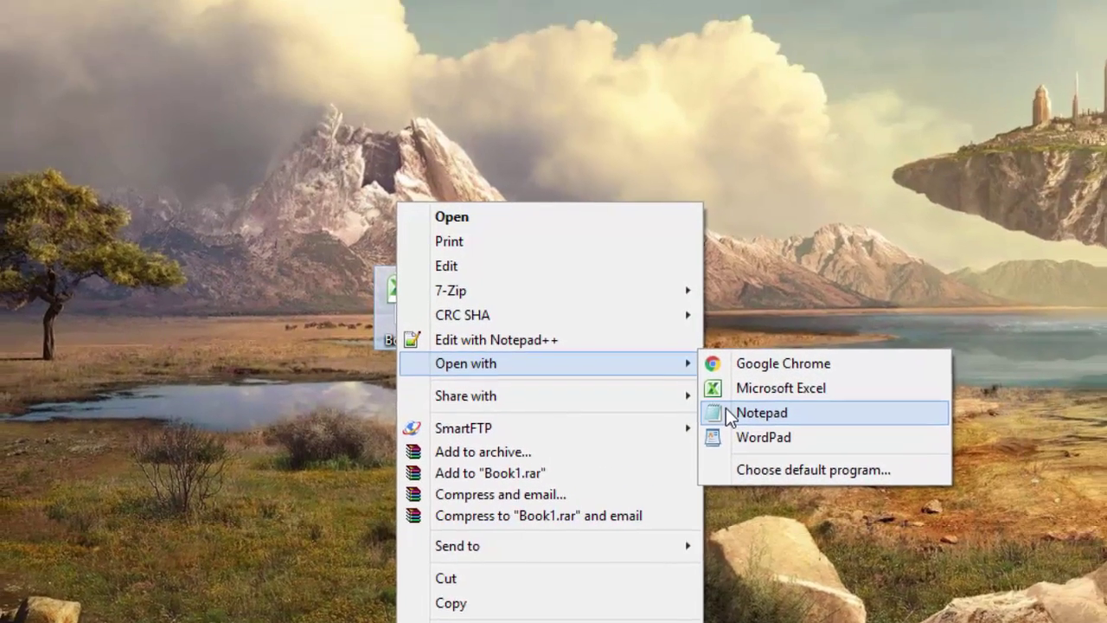
left_click(758, 316)
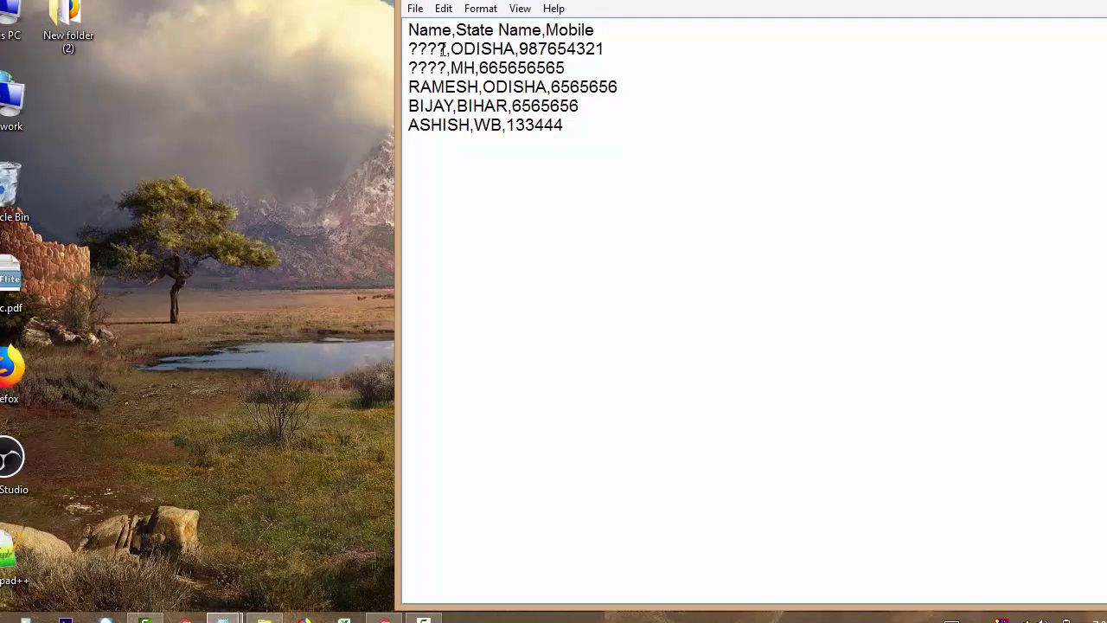
Highlight the ???? characters replacing the Hindi name on line 2.
left_click_drag(439, 49, 403, 44)
left_click_drag(450, 49, 385, 48)
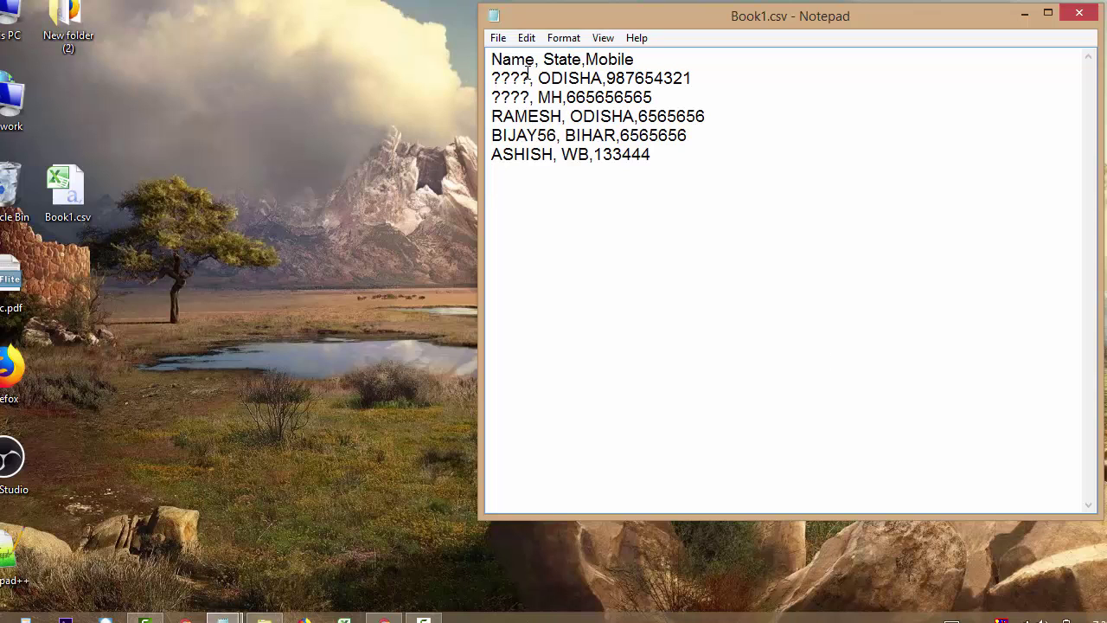
left_click_drag(525, 75, 491, 76)
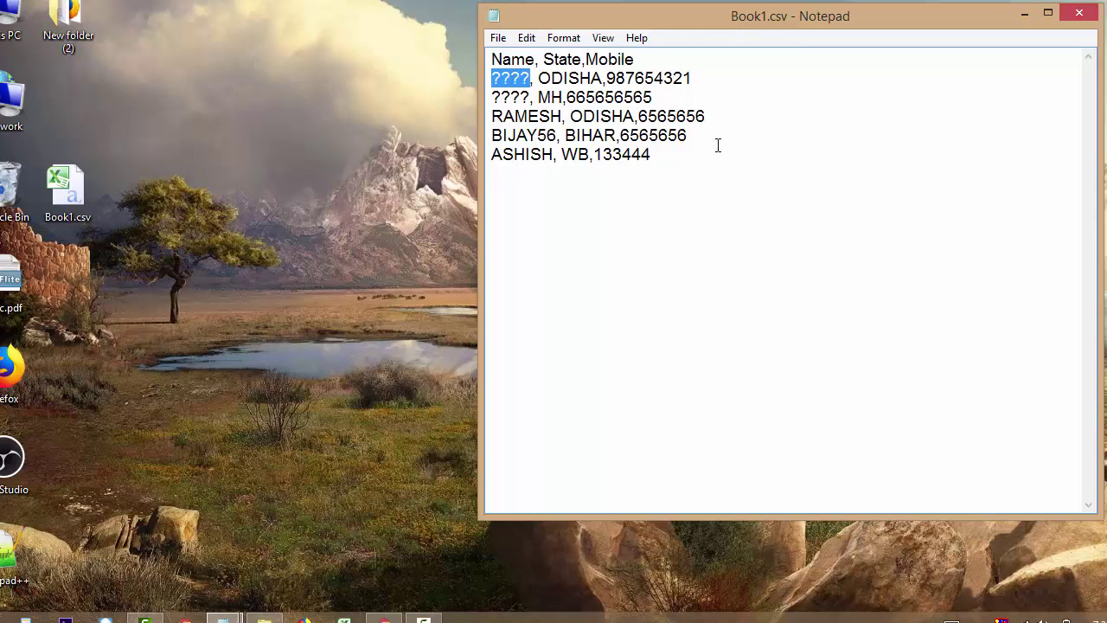
Copy all the Book1.csv text and go back to the CSV to JSON page.
mouse_move(678, 154)
left_mouse_down()
mouse_move(614, 154)
mouse_move(567, 130)
left_mouse_up()
key("ctrl+a")
right_click(539, 86)
left_click(581, 142)
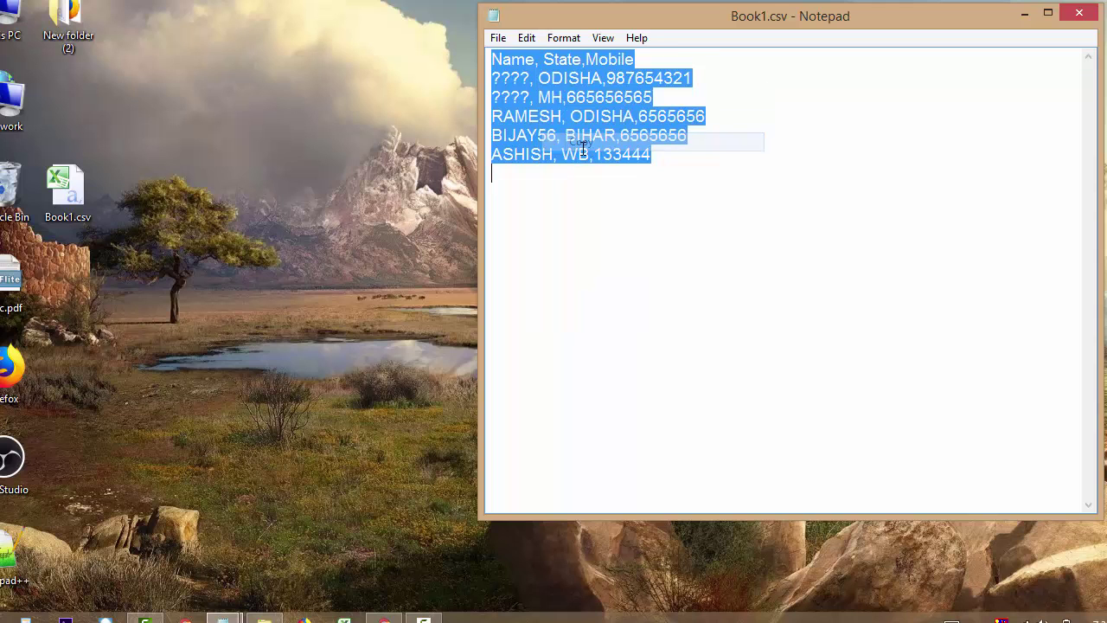
left_click(385, 621)
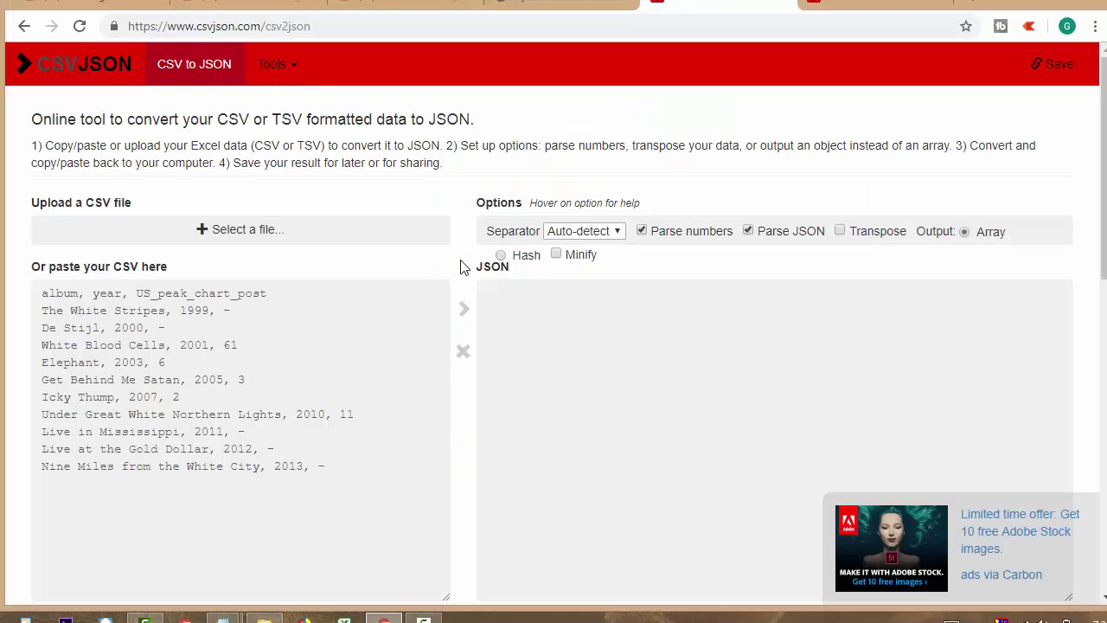
Replace the sample CSV with the pasted Book1 data, convert it, and review the JSON output.
left_click(463, 354)
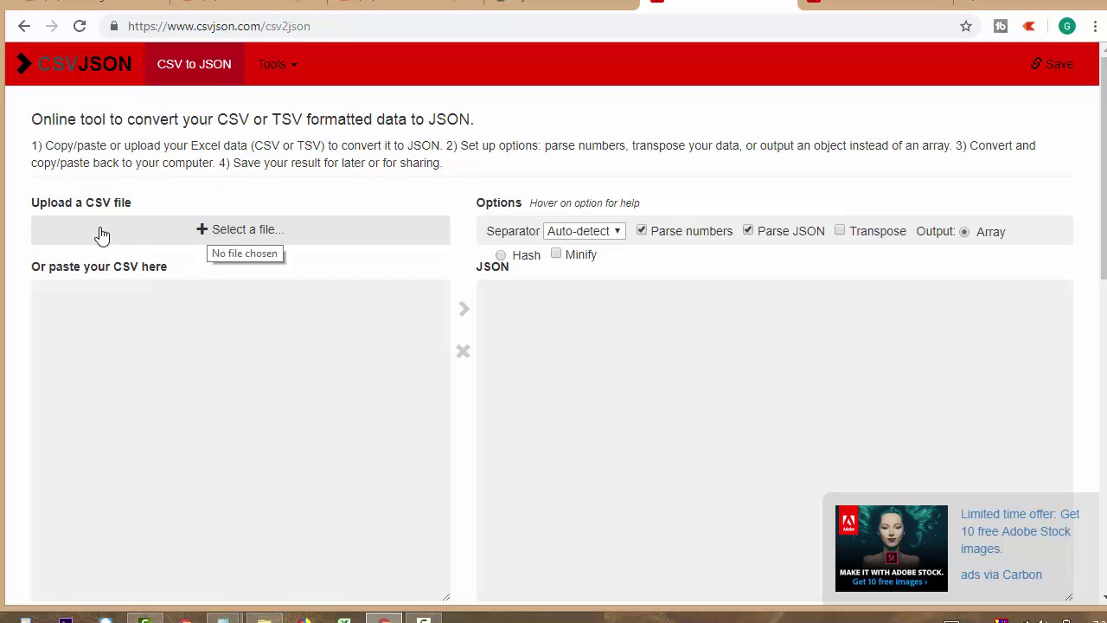
right_click(128, 302)
left_click(206, 407)
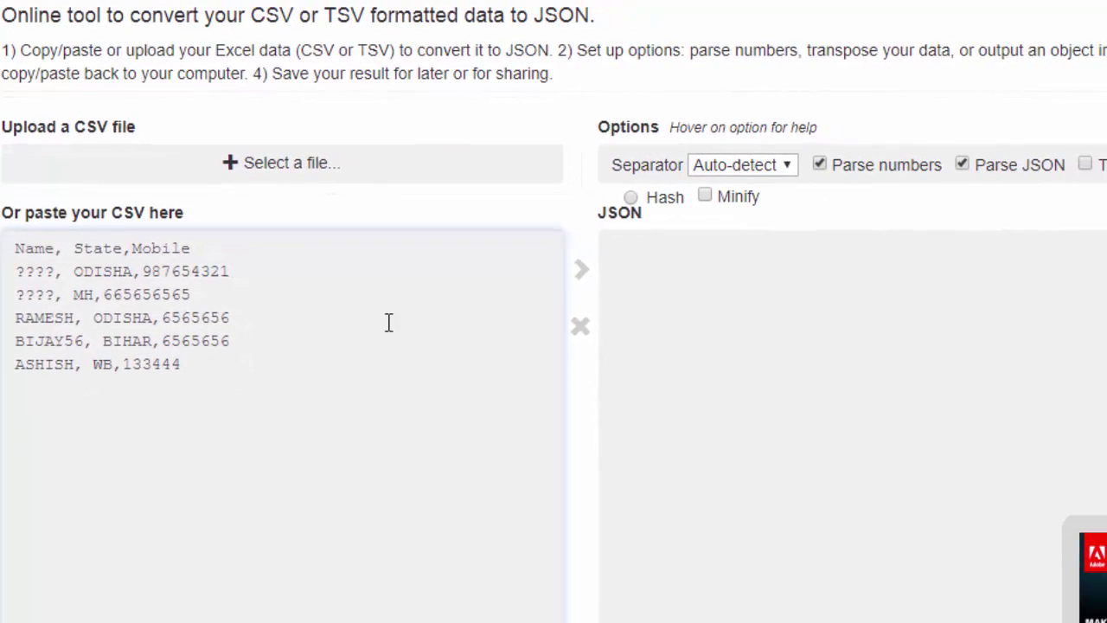
left_click(581, 275)
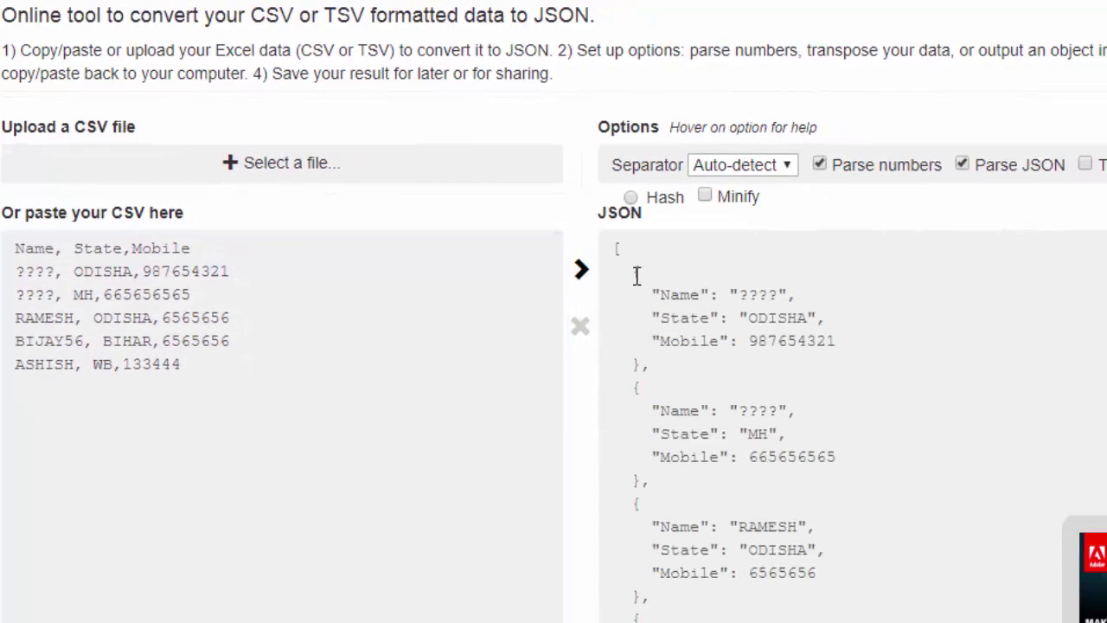
scroll(732, 313, "down", 1)
scroll(731, 316, "down", 3)
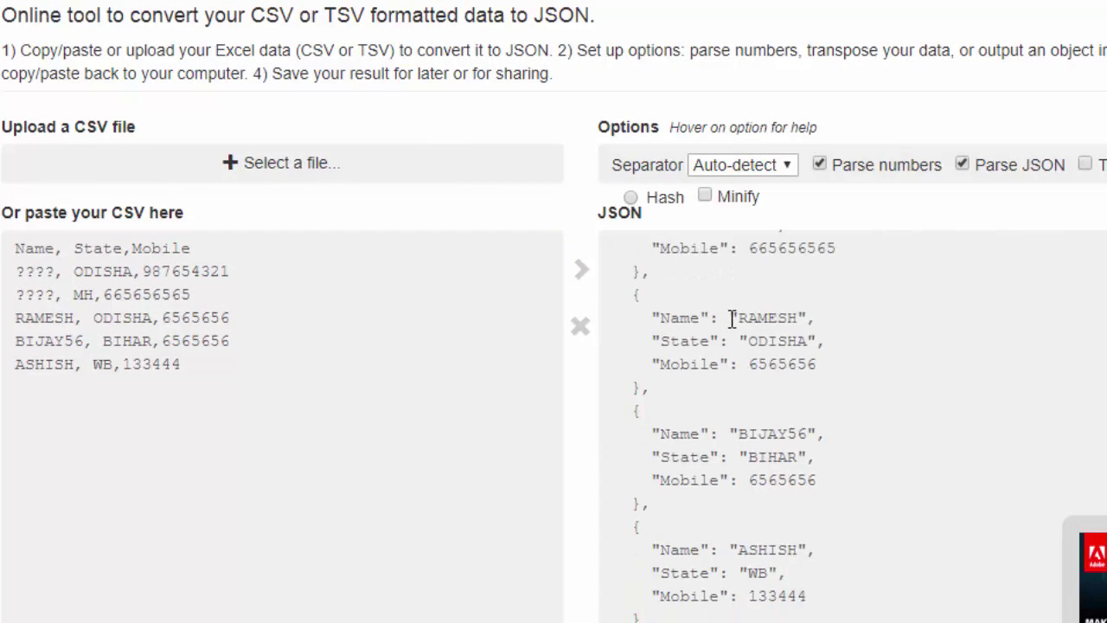
scroll(731, 321, "down", 5)
scroll(732, 344, "down", 1)
scroll(732, 344, "up", 5)
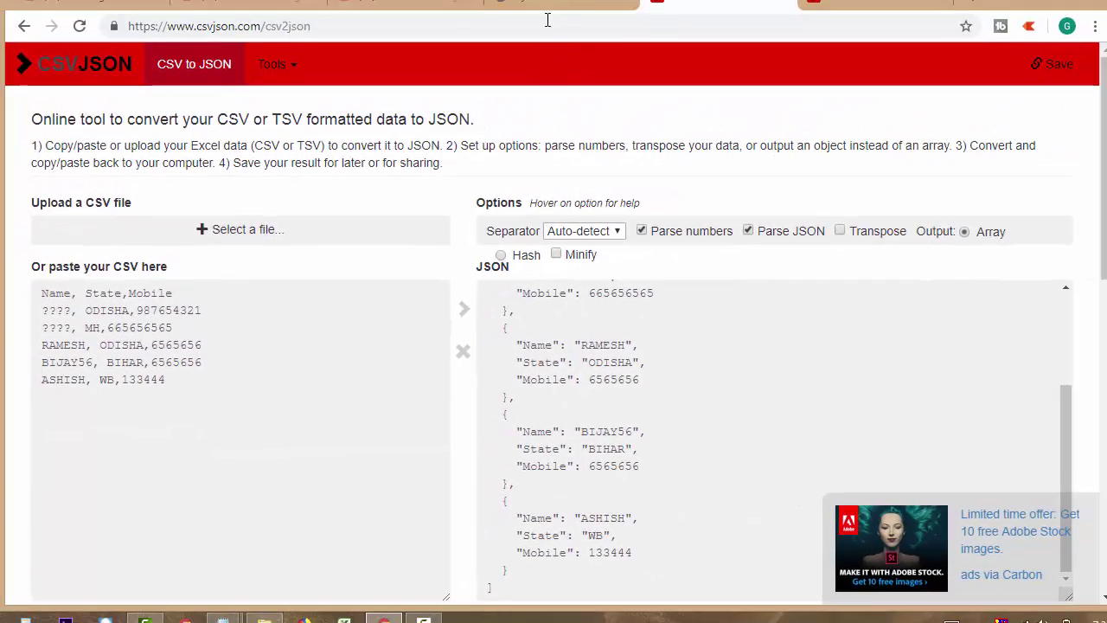
Look over the 1.json and YouTube tabs, then show the Windows desktop.
left_click(489, 13)
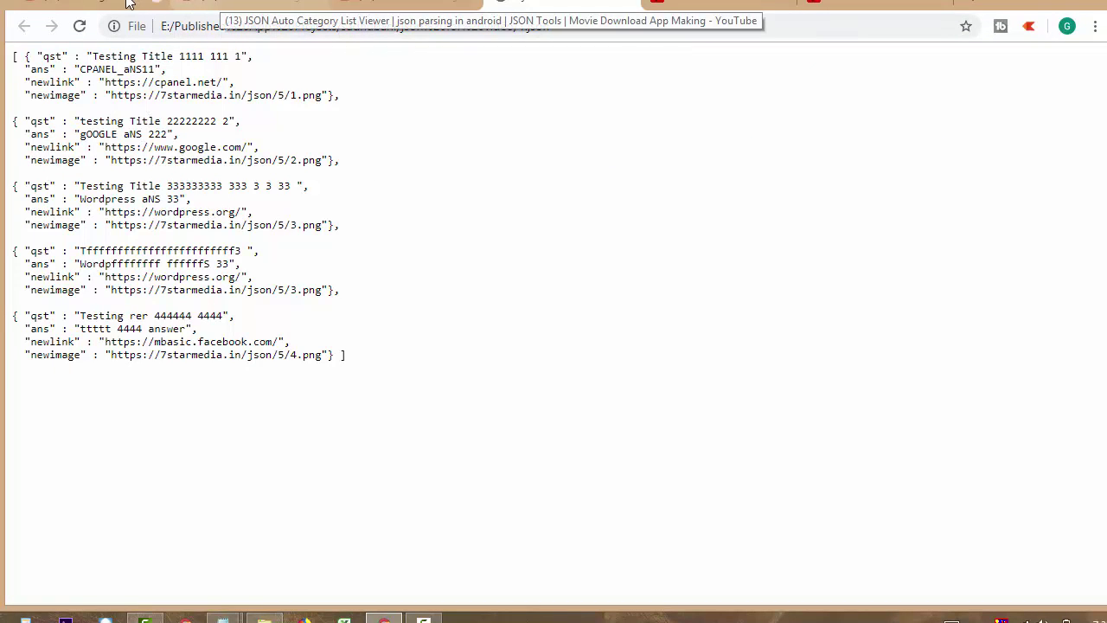
left_click(275, 2)
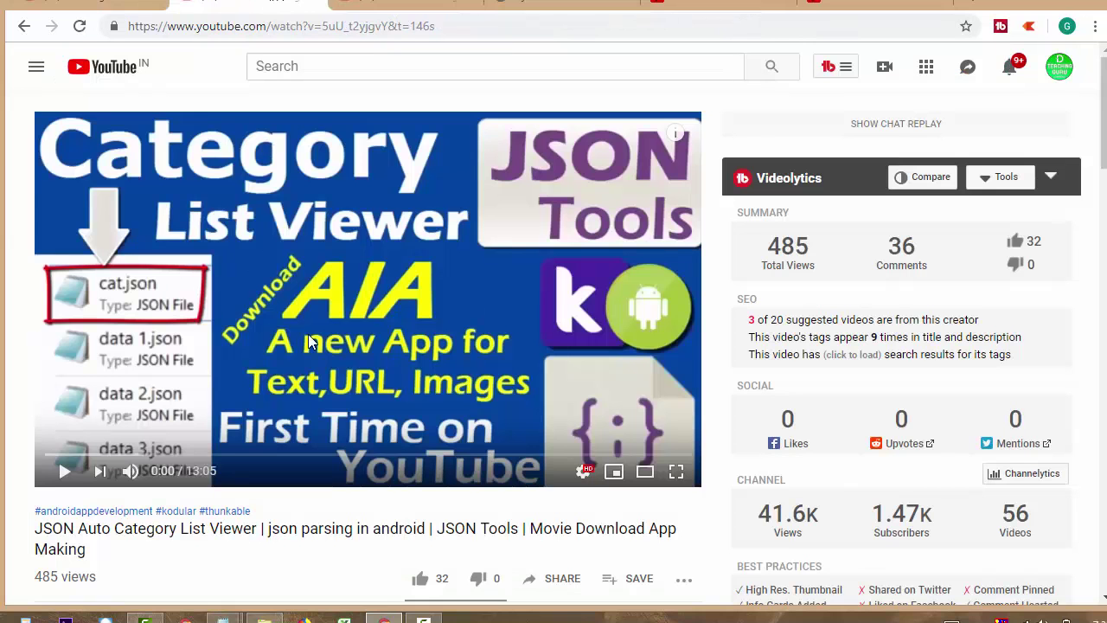
left_click(724, 11)
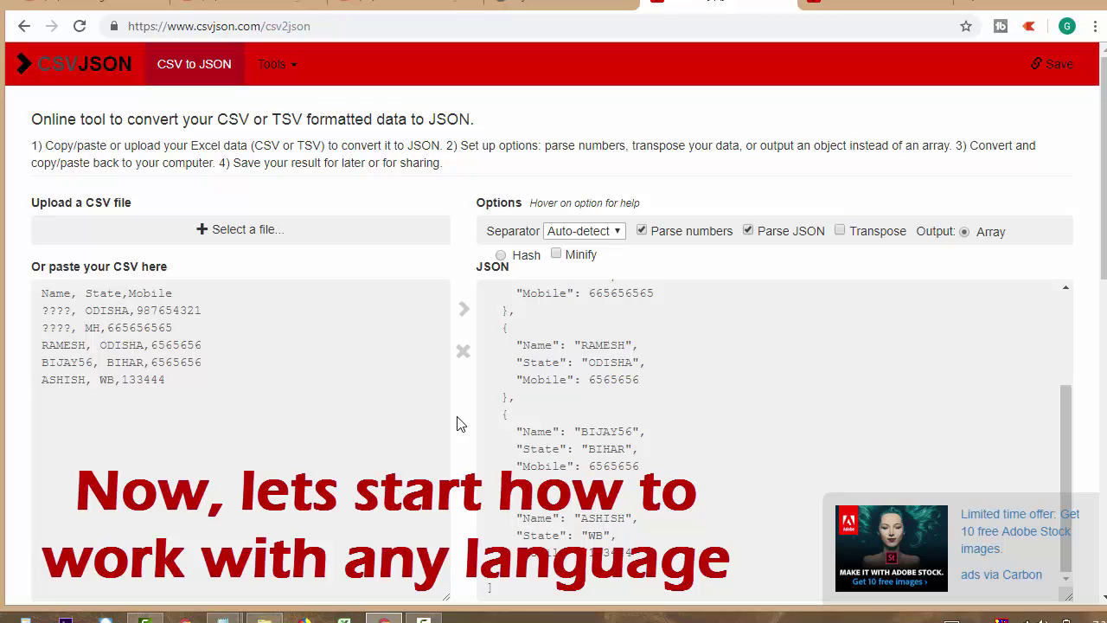
key("super+d")
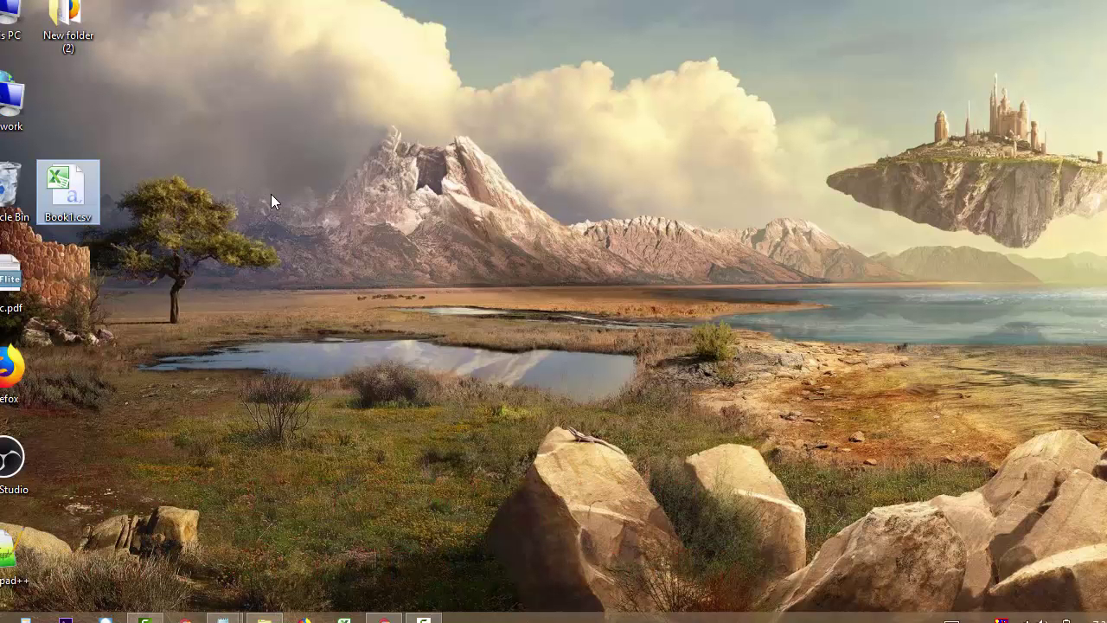
Launch a blank Notepad from Run and type the name,city,mobile header and the manoj,balasore,98989898 row.
key("super+r")
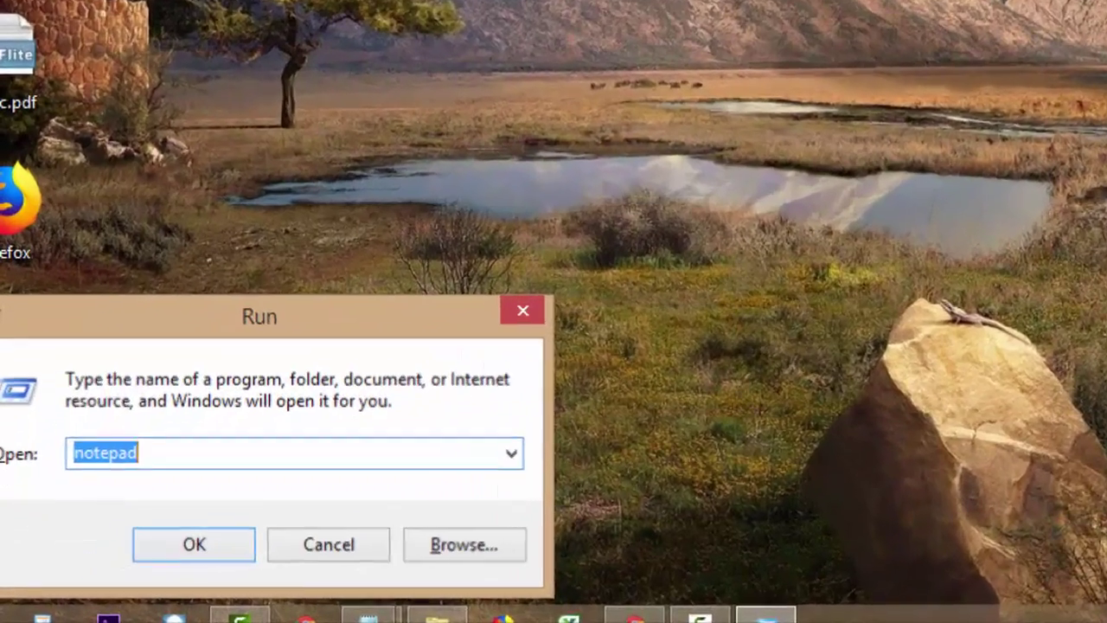
key("Return")
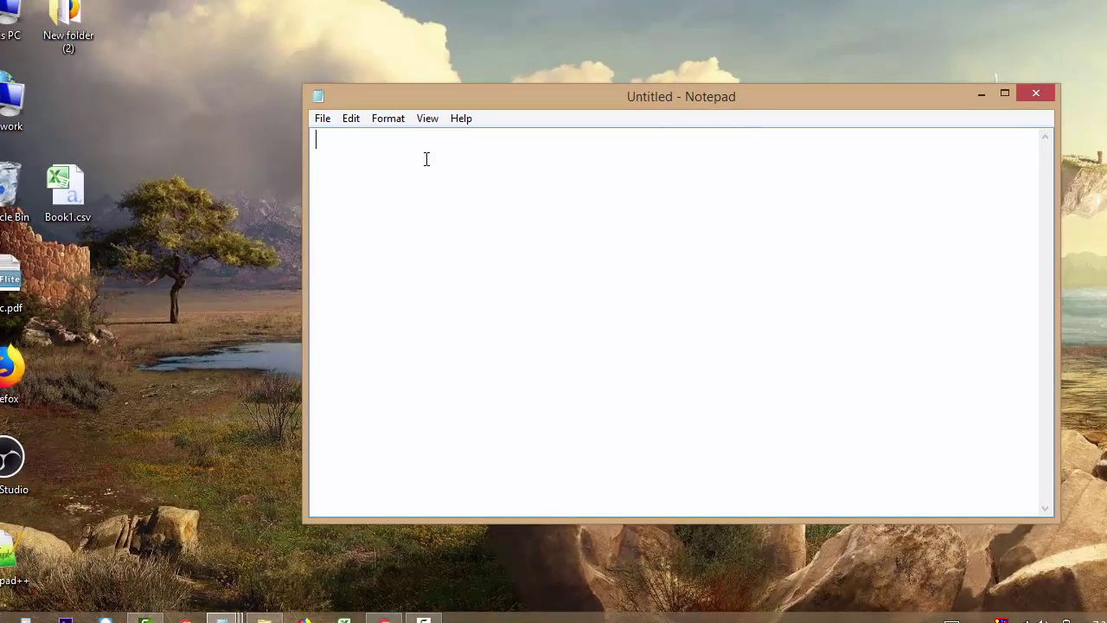
type("name,")
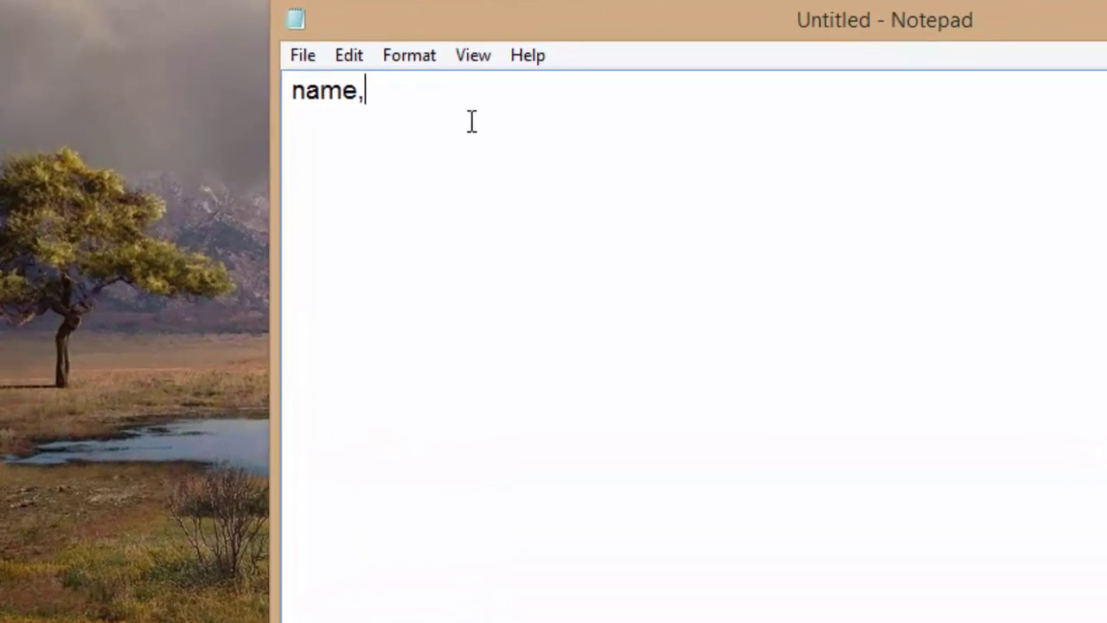
type("city,mo")
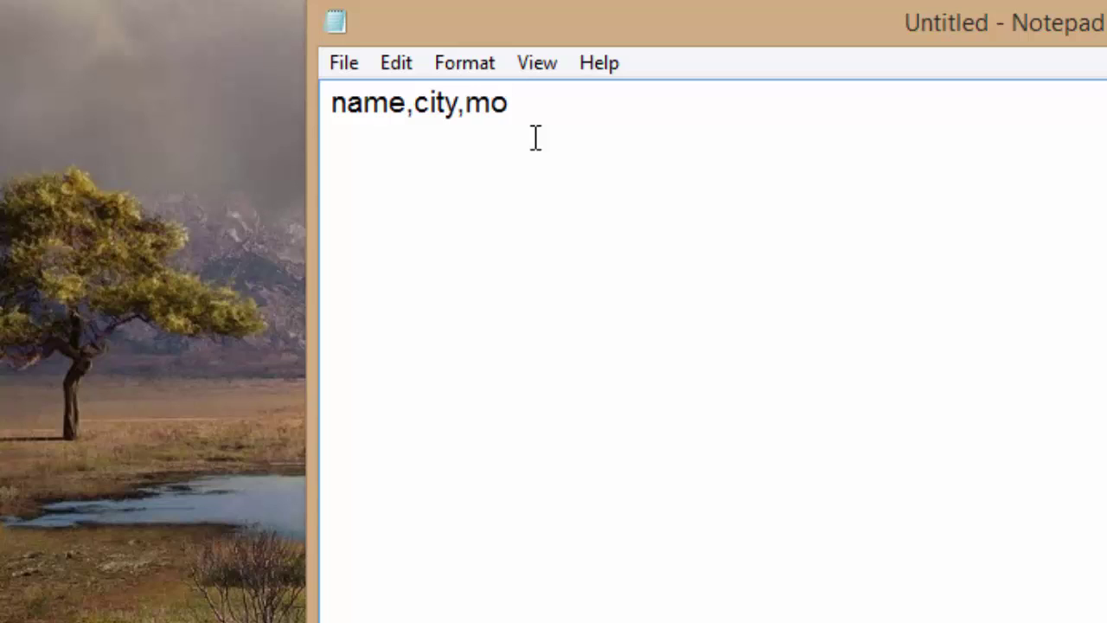
type("bile")
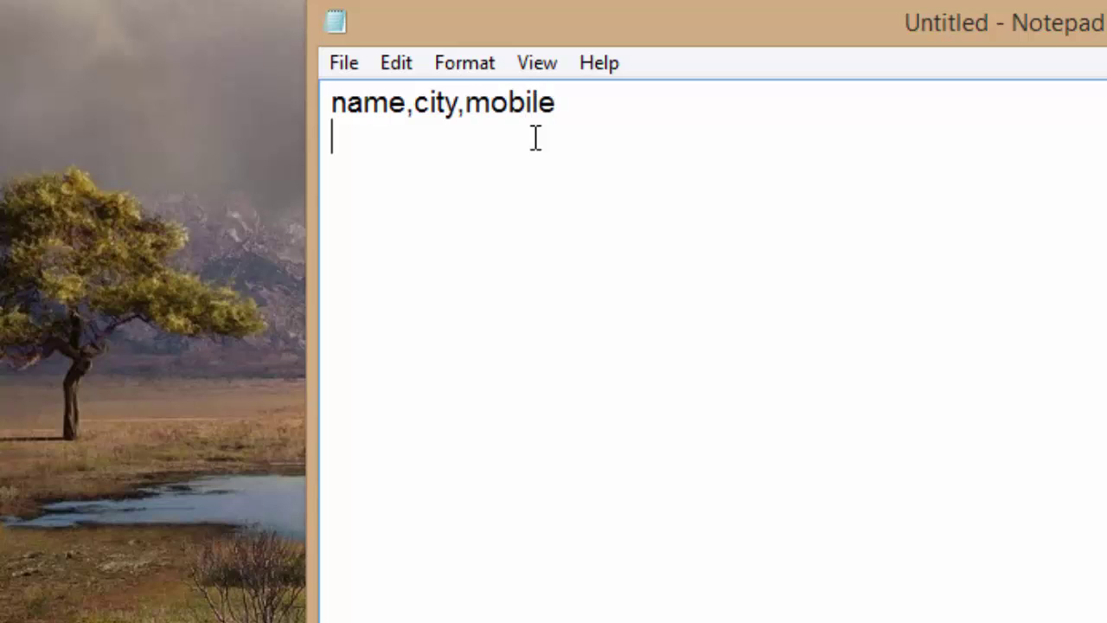
key("Return")
type("manoj,")
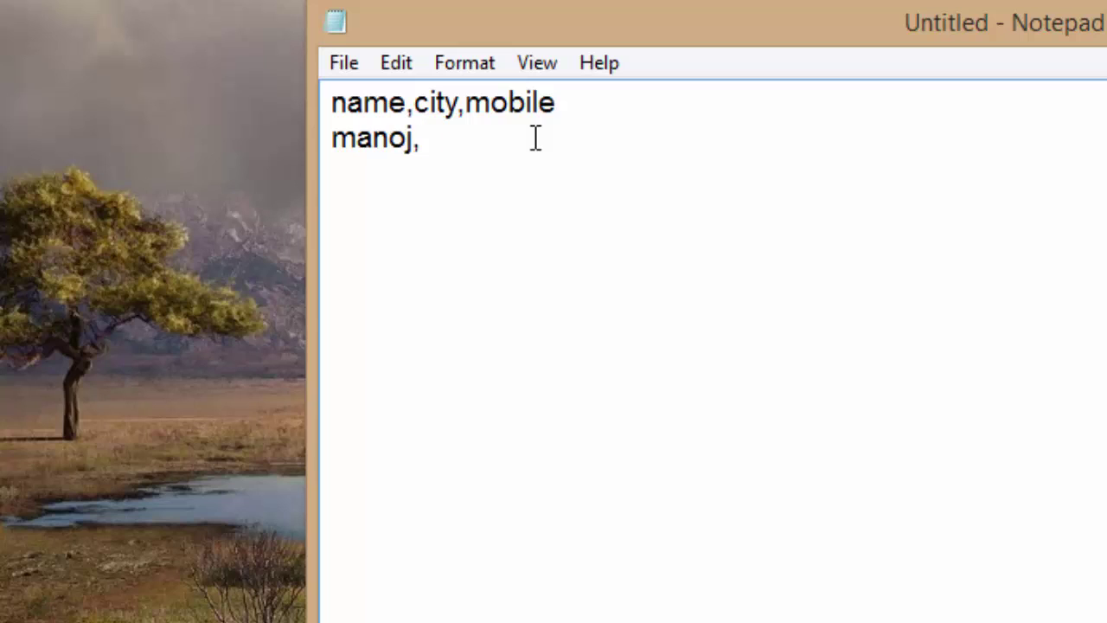
type("balasore,")
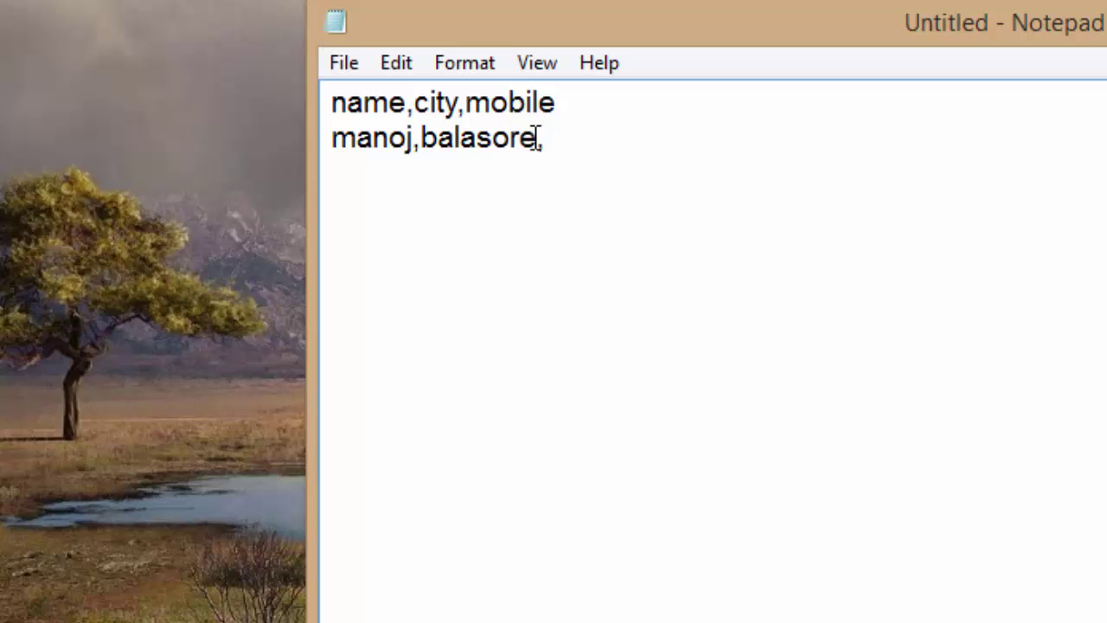
type("98989898")
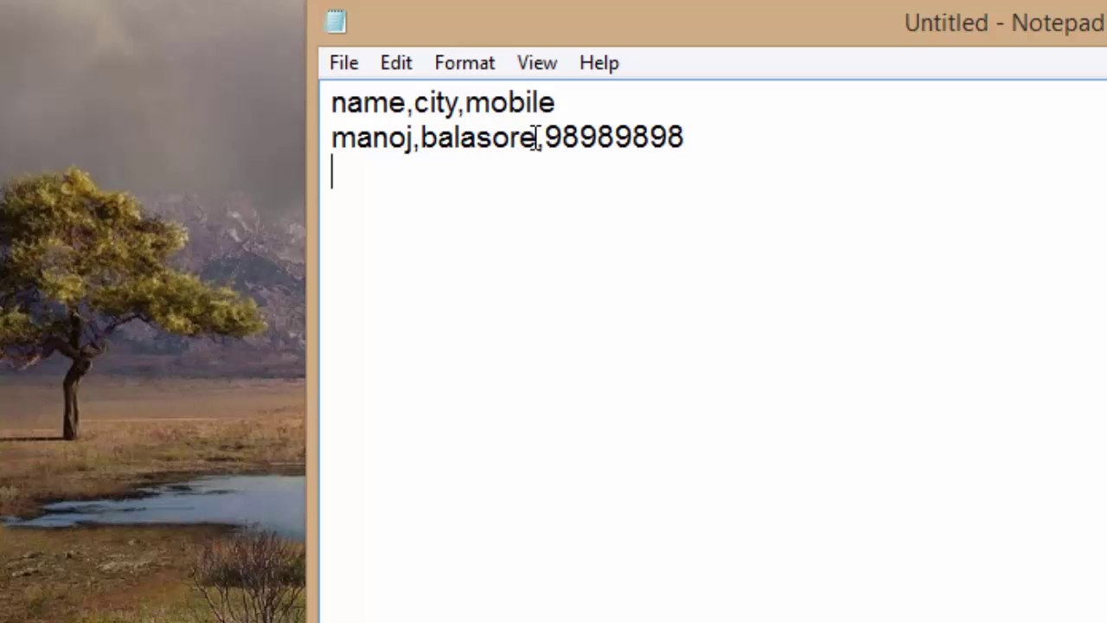
Add the ramesh,bbs,565656 row on a new line and review the header line.
key("Return")
type("ramesh")
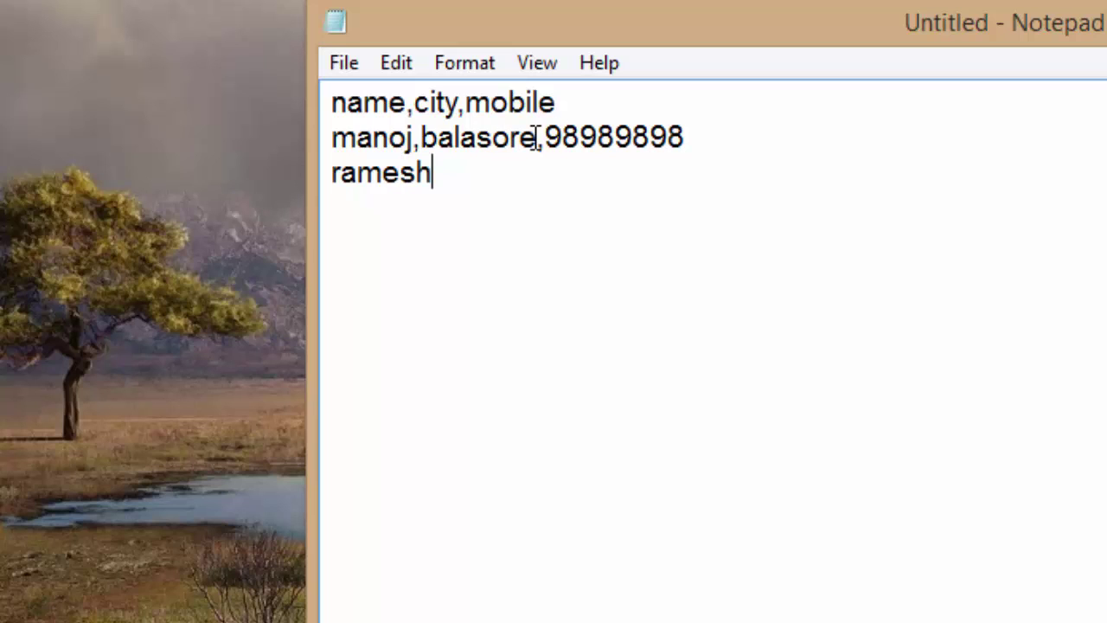
type(",bbs")
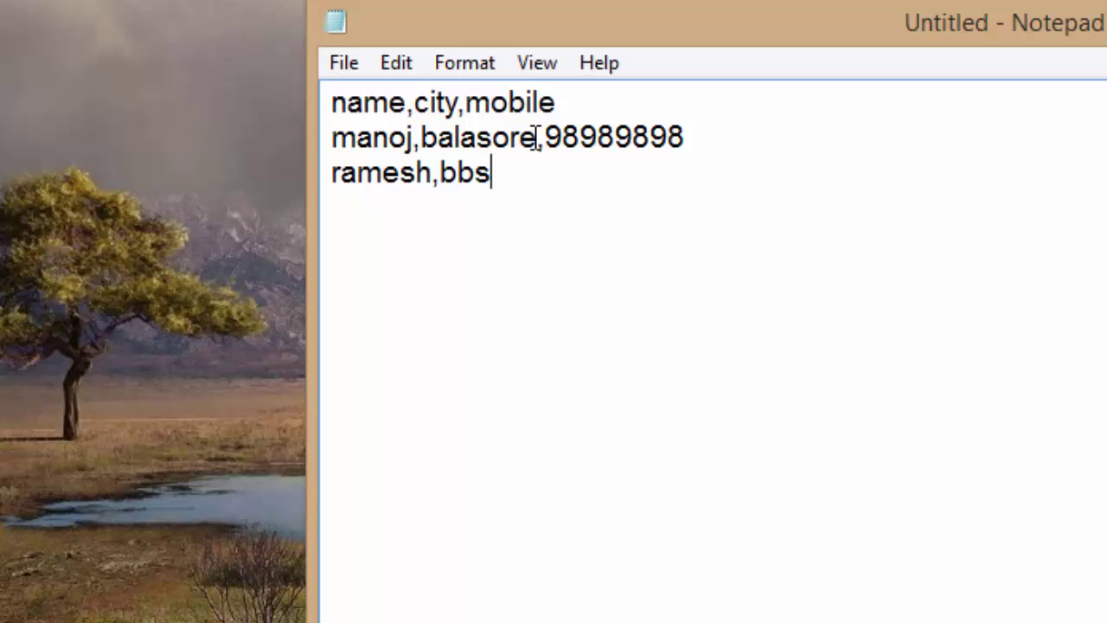
type(",565656")
key("Return")
type("sanjukta,bhadrak,656565")
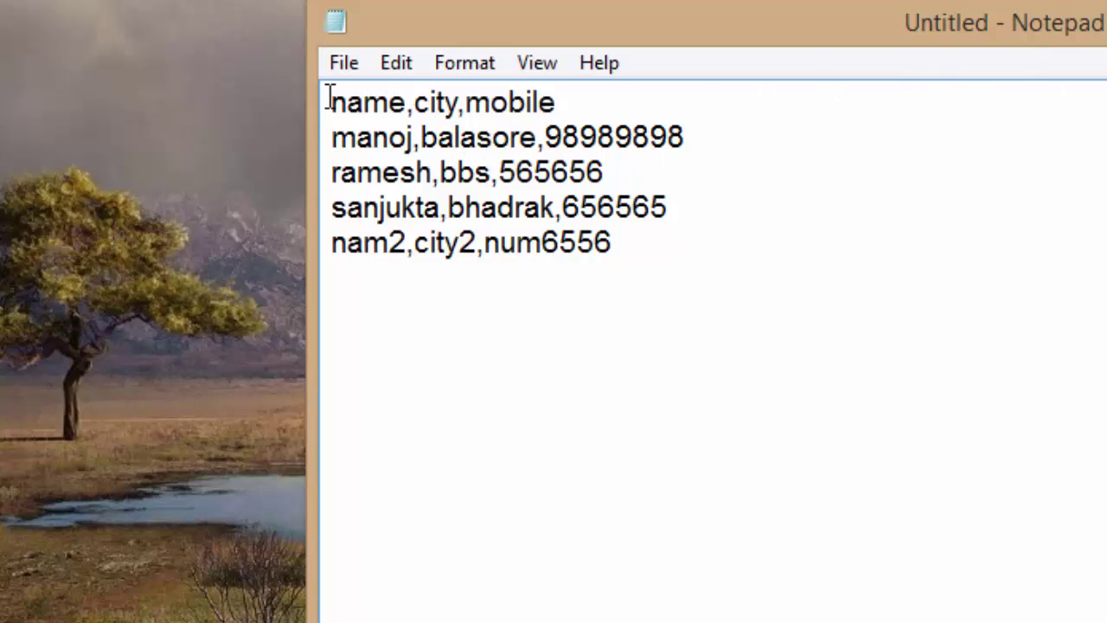
left_click_drag(332, 102, 585, 90)
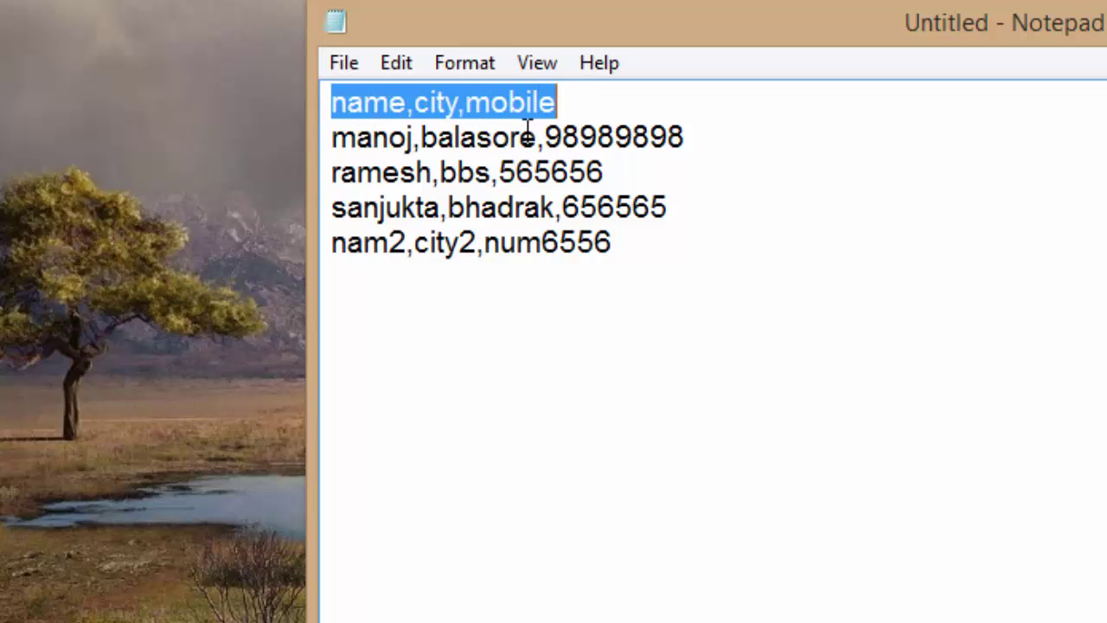
left_click(673, 135)
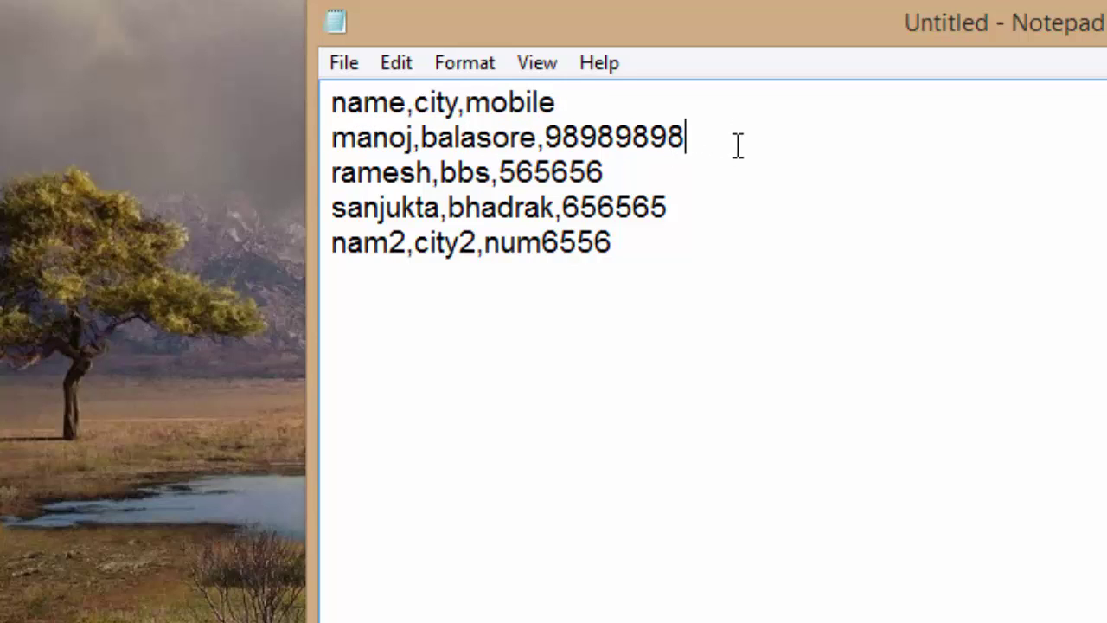
left_click(343, 67)
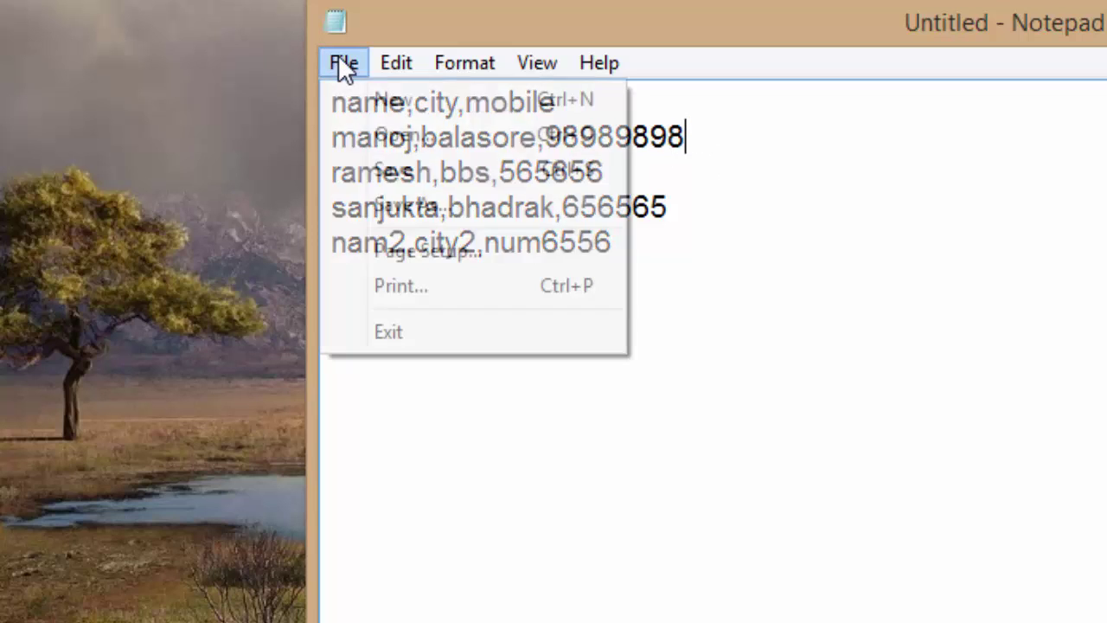
Save the text to the Desktop as city.csv with UTF-8 encoding.
left_click(424, 203)
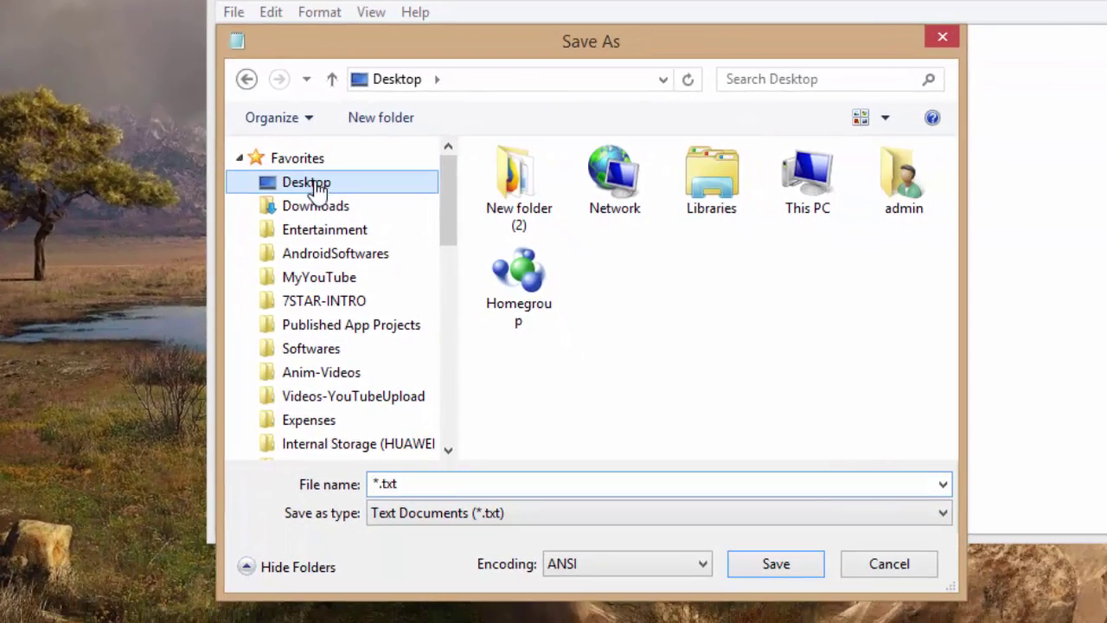
left_click(309, 182)
left_click(439, 487)
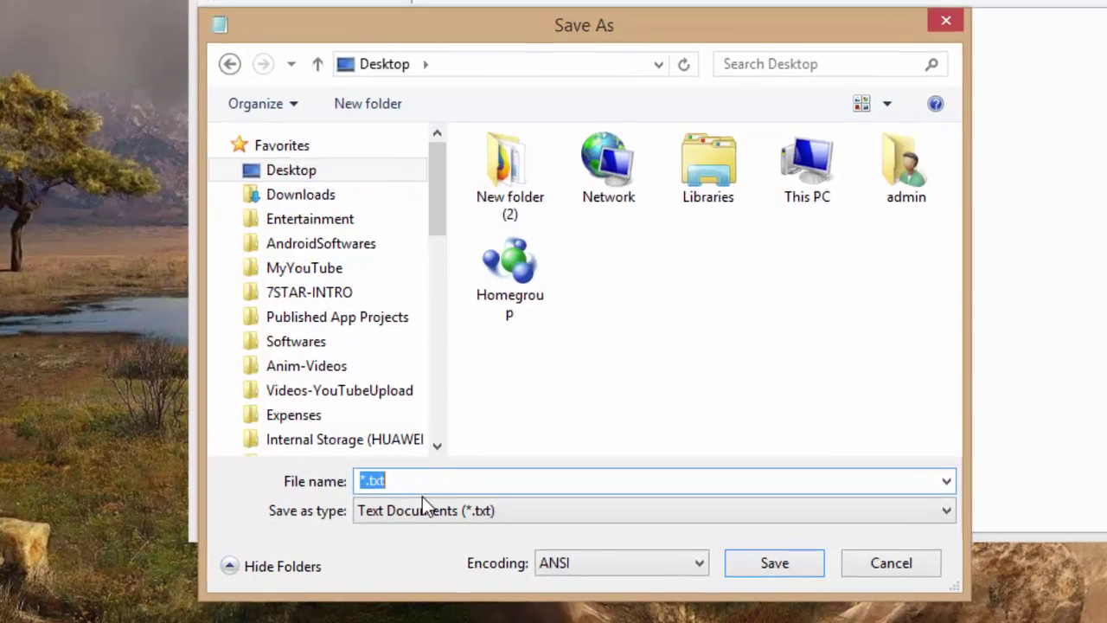
type("city.csv")
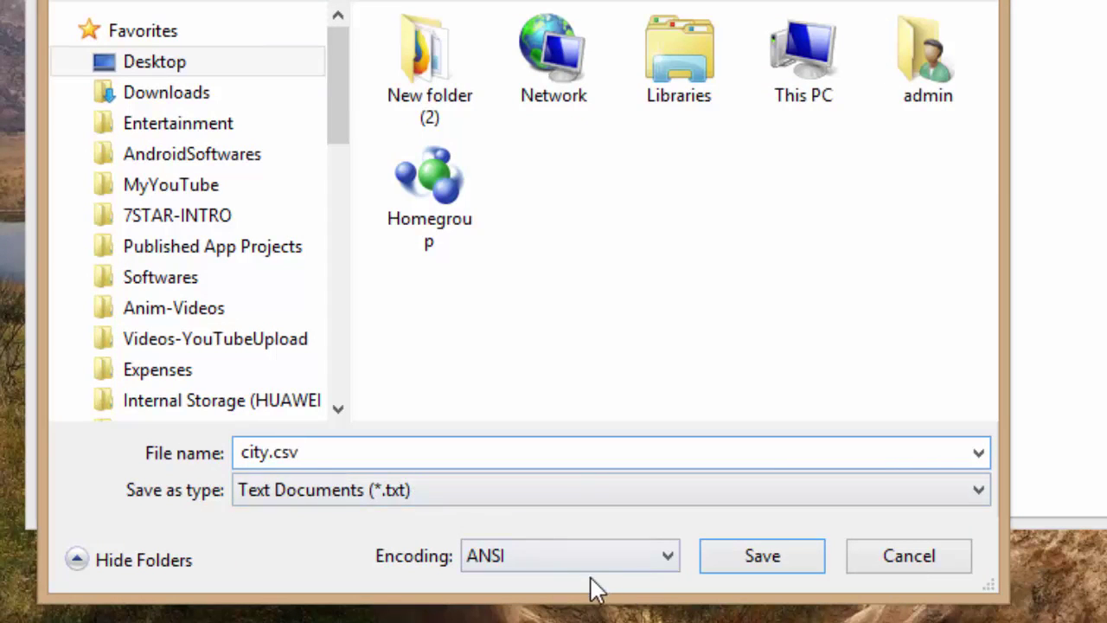
left_click(526, 556)
left_click(498, 622)
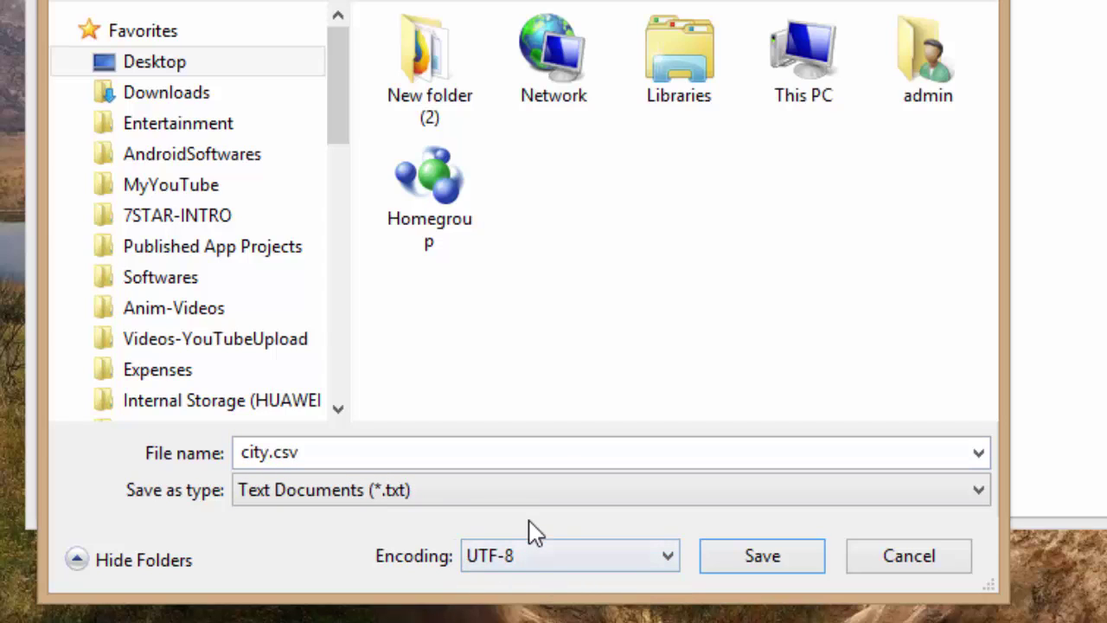
left_click(759, 554)
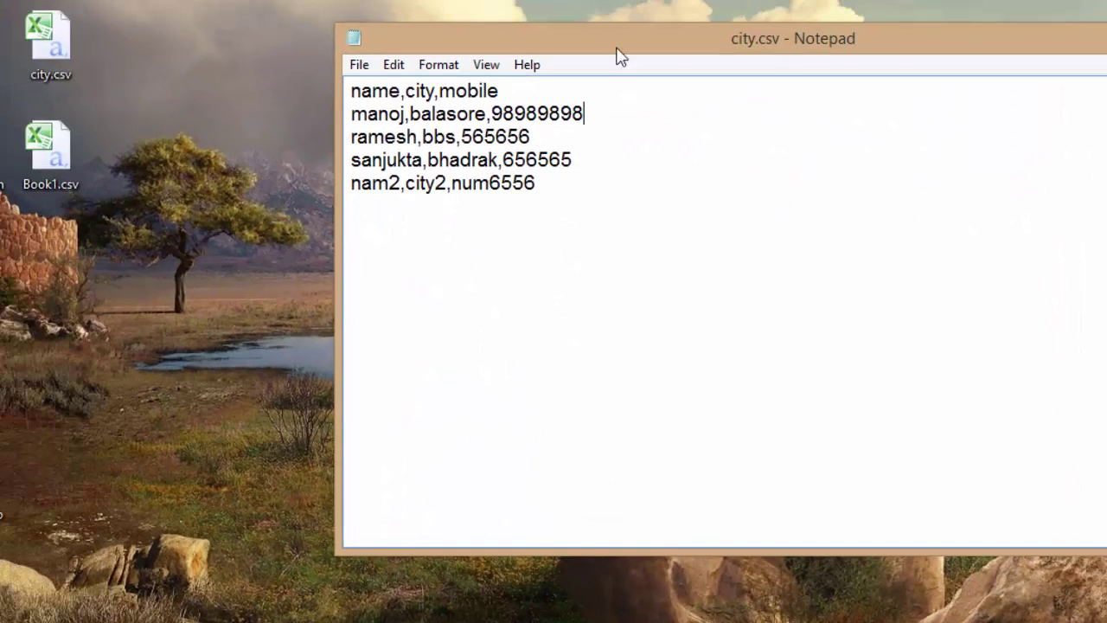
Close Notepad and open city.csv in Excel to check its name, city, mobile columns, then close Excel.
key("alt+F4")
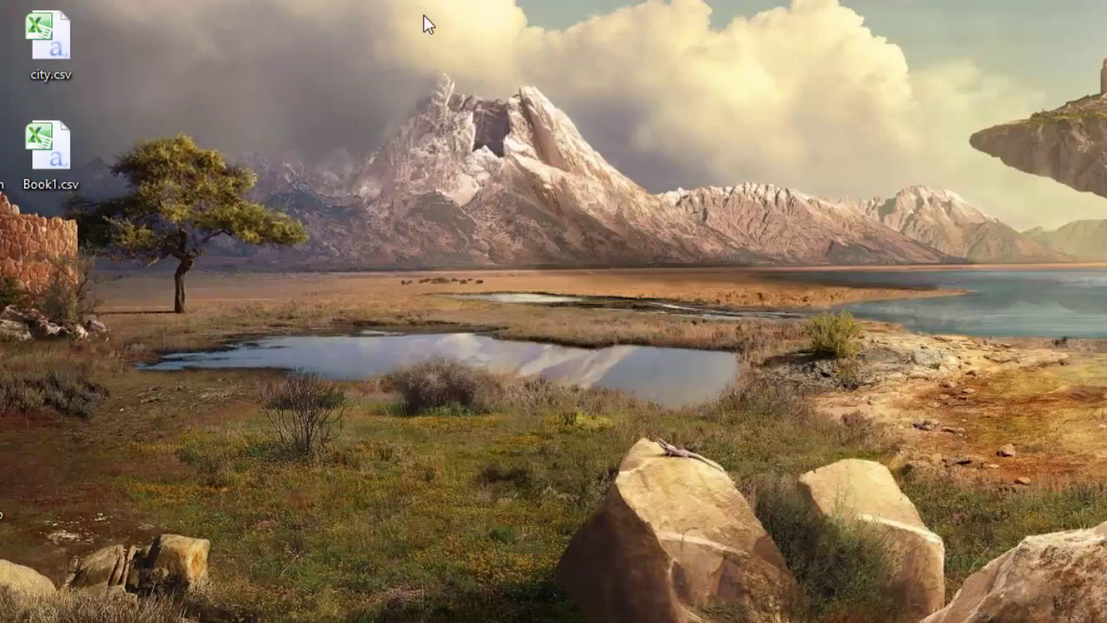
left_click_drag(54, 41, 391, 140)
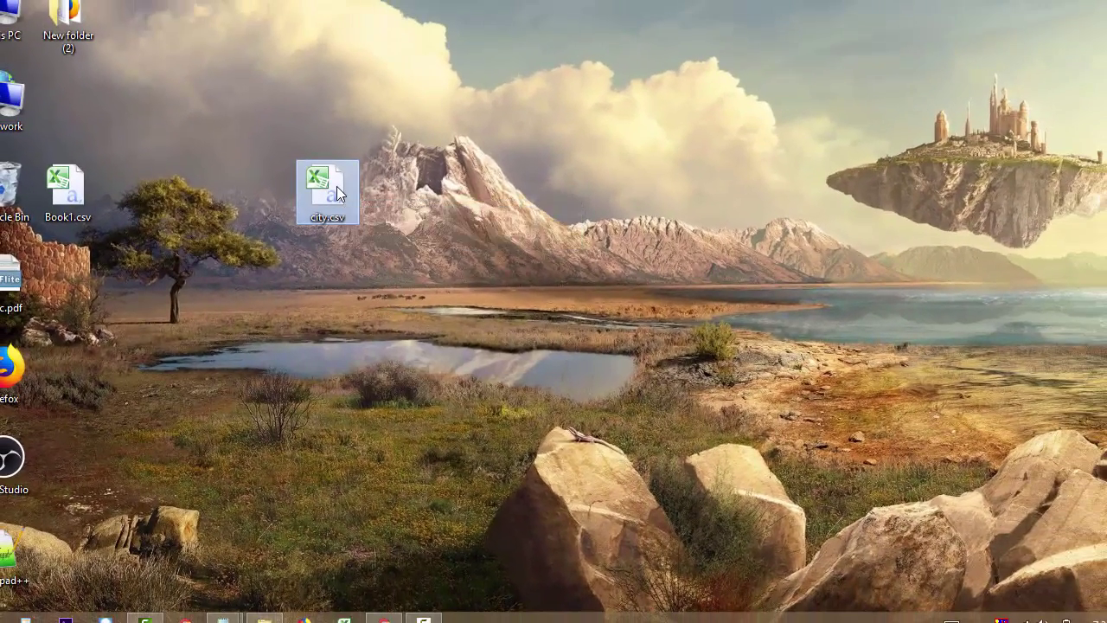
right_click(336, 186)
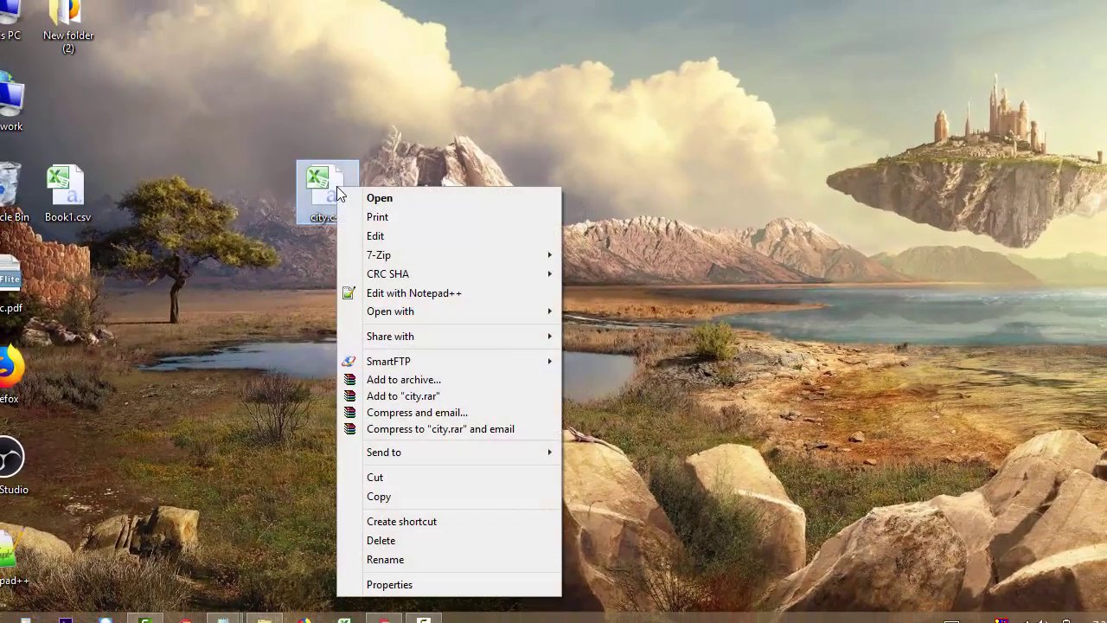
double_click(325, 181)
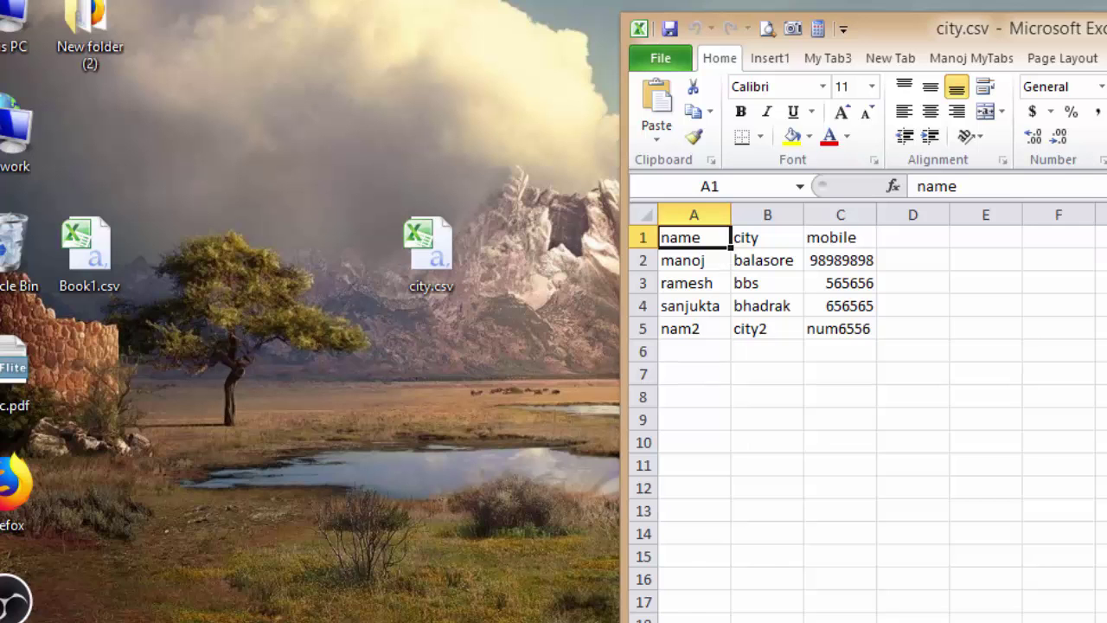
key("alt+F4")
right_click(433, 248)
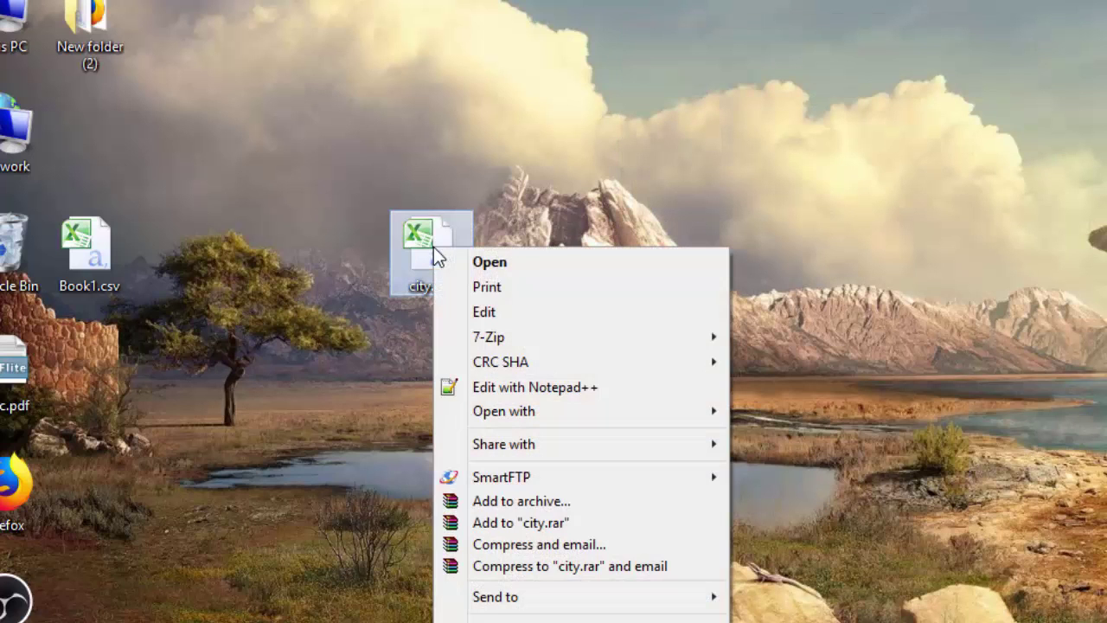
Reopen city.csv in Notepad and copy all five lines of its CSV text.
left_click(789, 460)
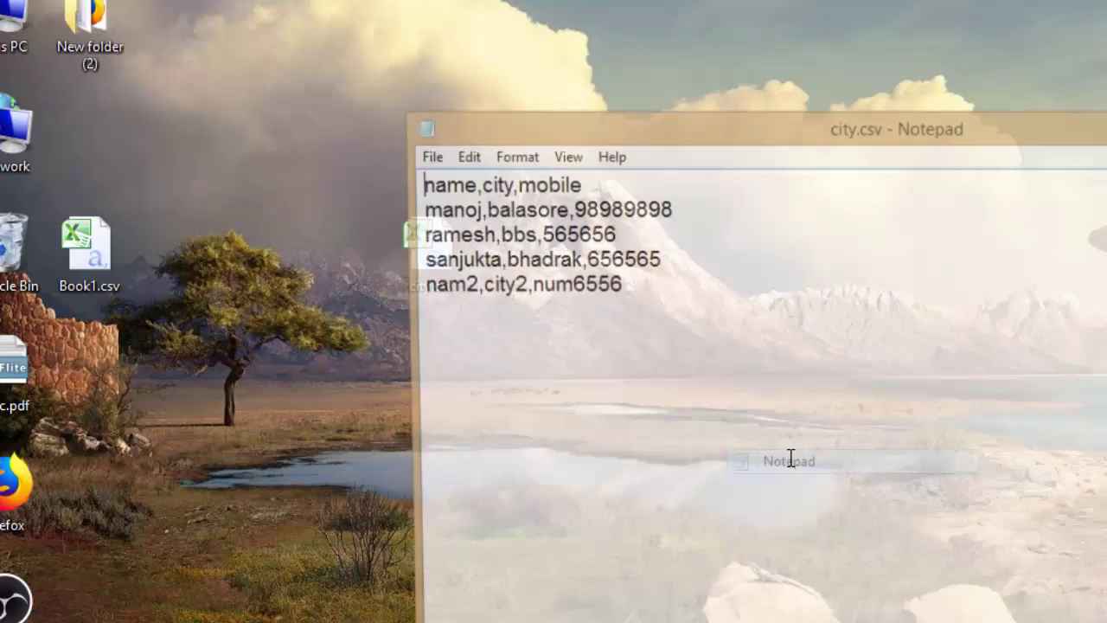
left_click_drag(666, 295, 351, 184)
key("ctrl+c")
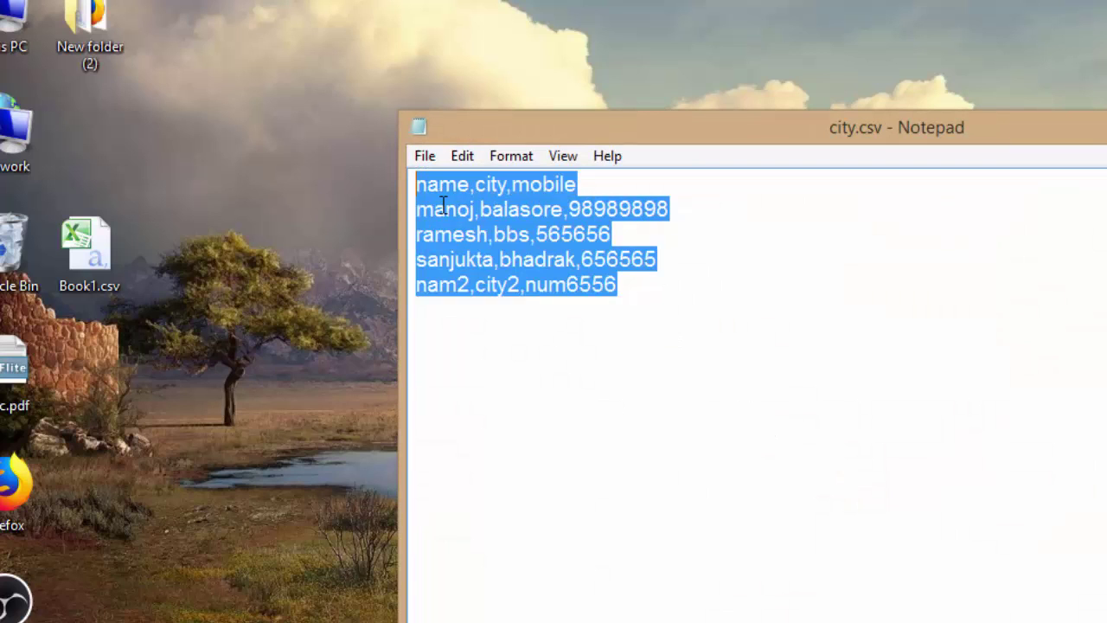
right_click(443, 205)
left_click(513, 286)
left_click(425, 157)
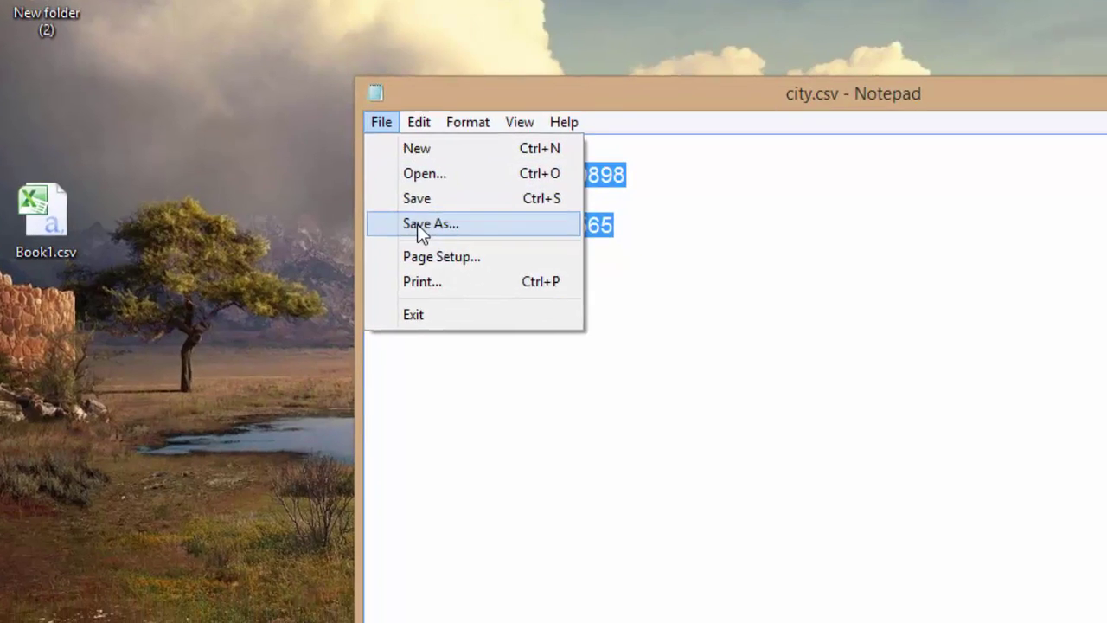
left_click(459, 257)
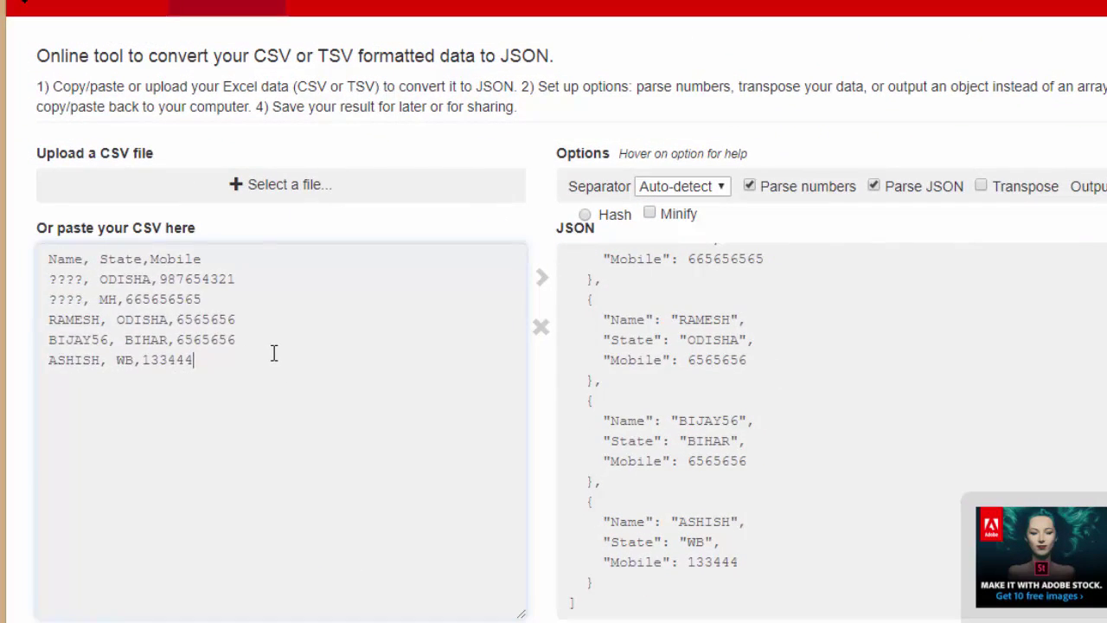
Paste the city data into csvjson's input box and copy the generated JSON.
key("ctrl+a")
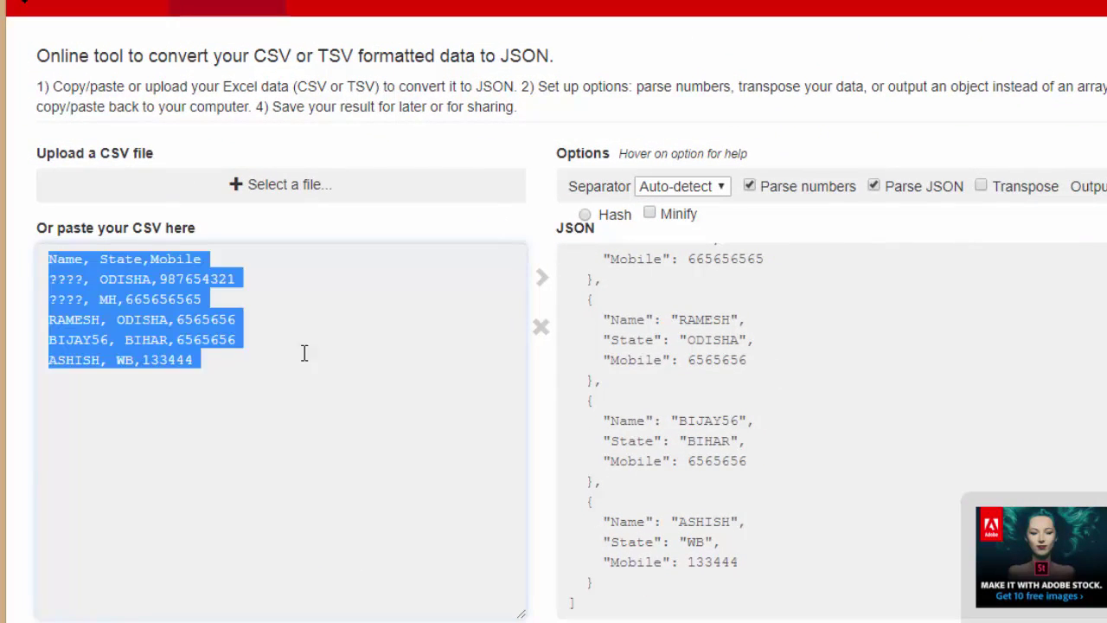
key("ctrl+v")
left_click(542, 277)
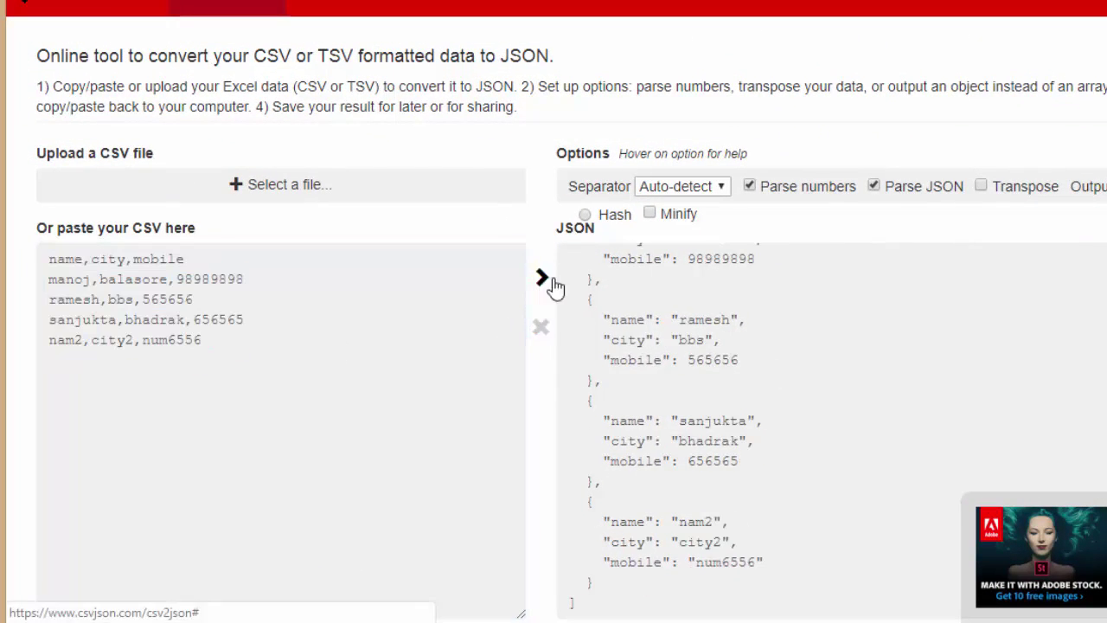
left_click(675, 363)
key("ctrl+a")
right_click(674, 347)
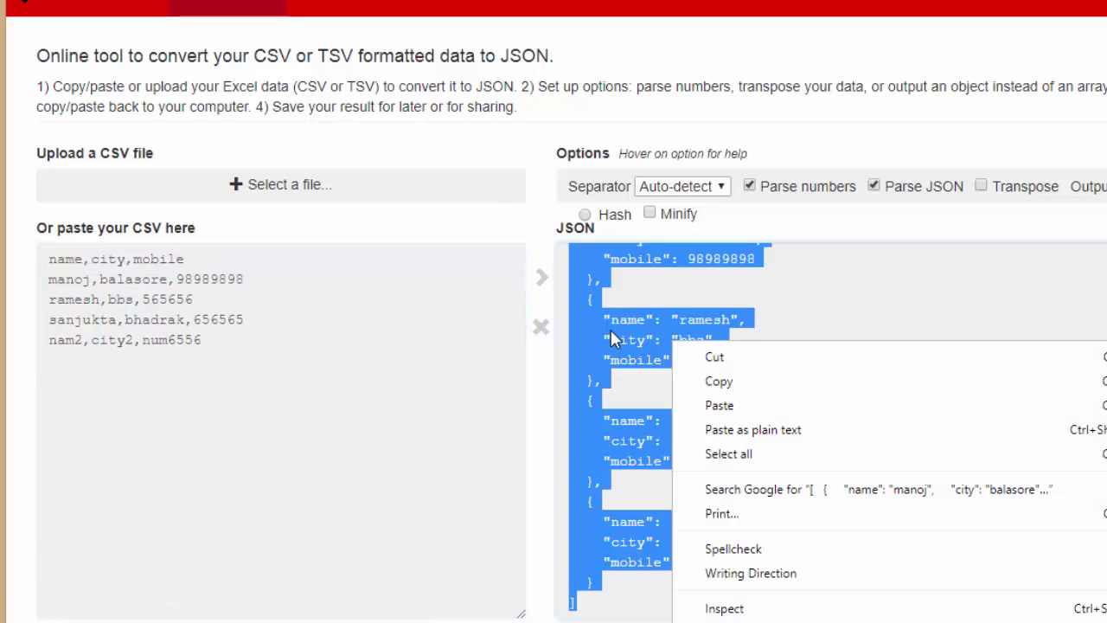
left_click(610, 338)
scroll(611, 285, "down", 7)
scroll(605, 312, "up", 4)
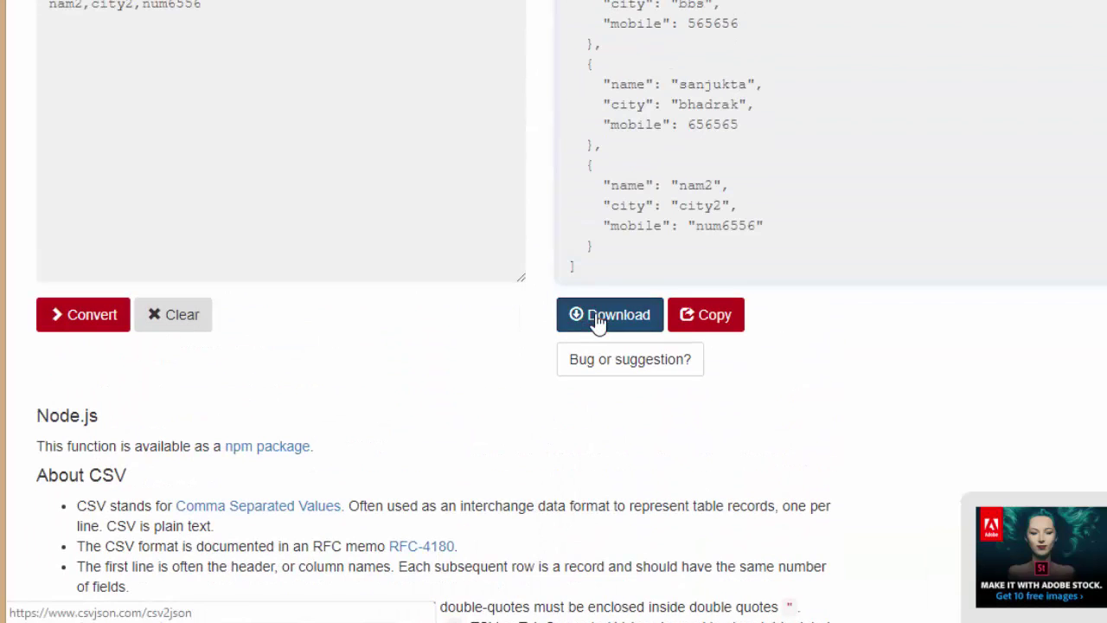
Download the JSON as csvjson.json, open it in Notepad, and cancel its UTF-8 Save As.
left_click(598, 322)
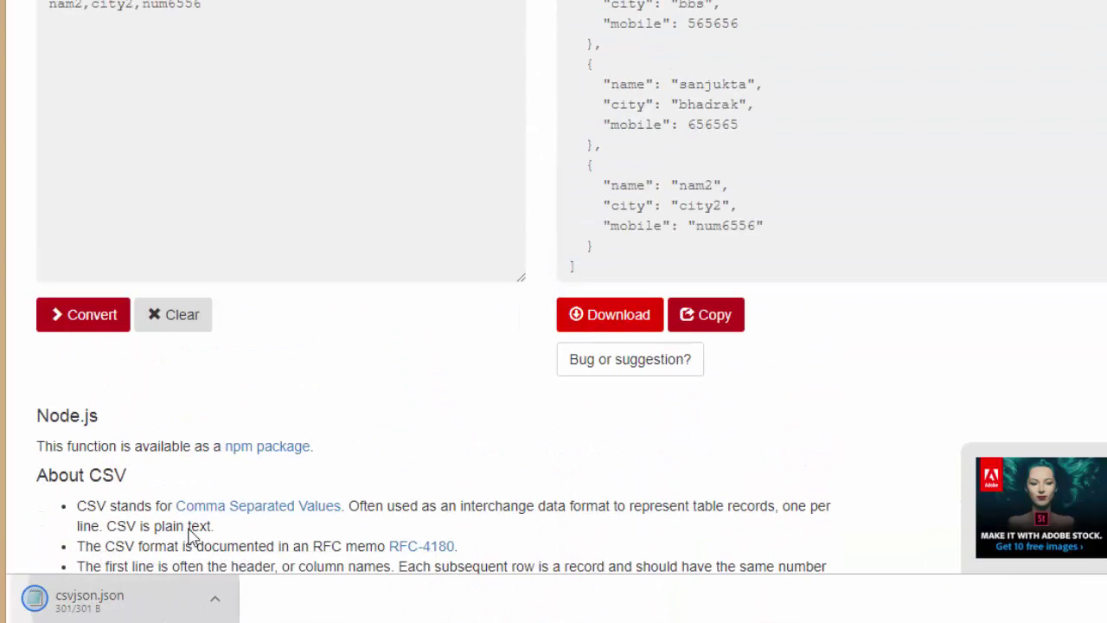
left_click(87, 597)
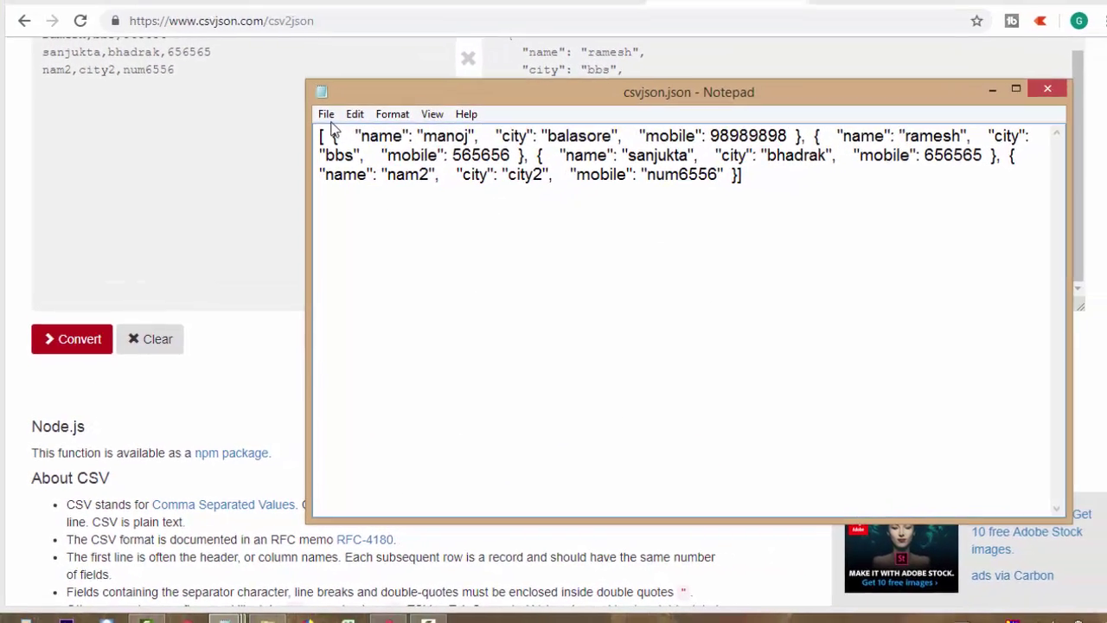
left_click(322, 117)
left_click(359, 197)
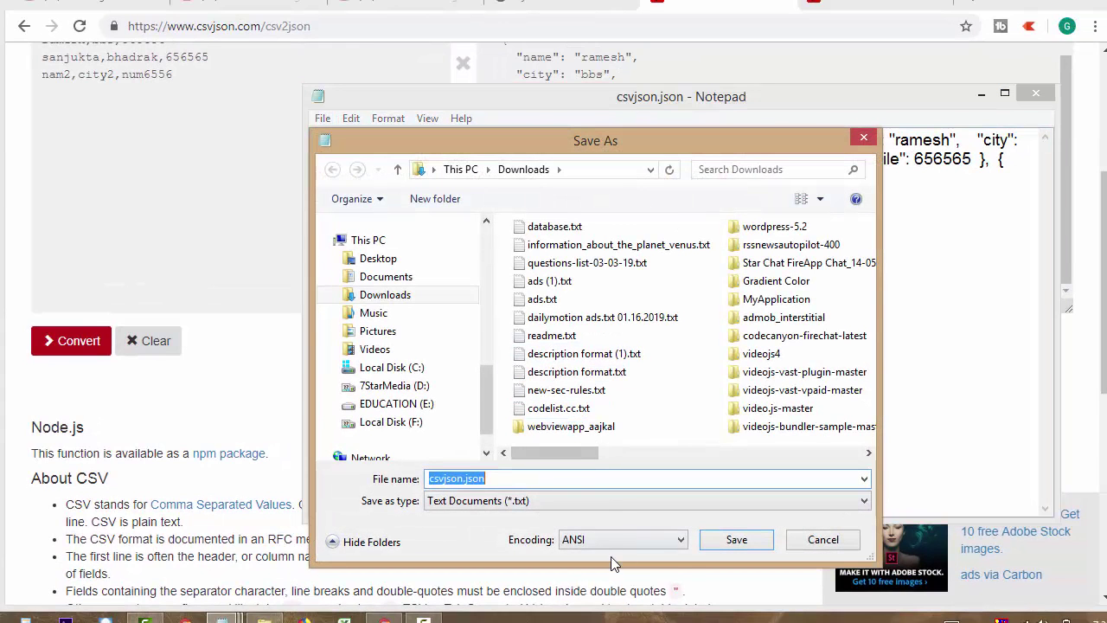
left_click(656, 539)
left_click(575, 595)
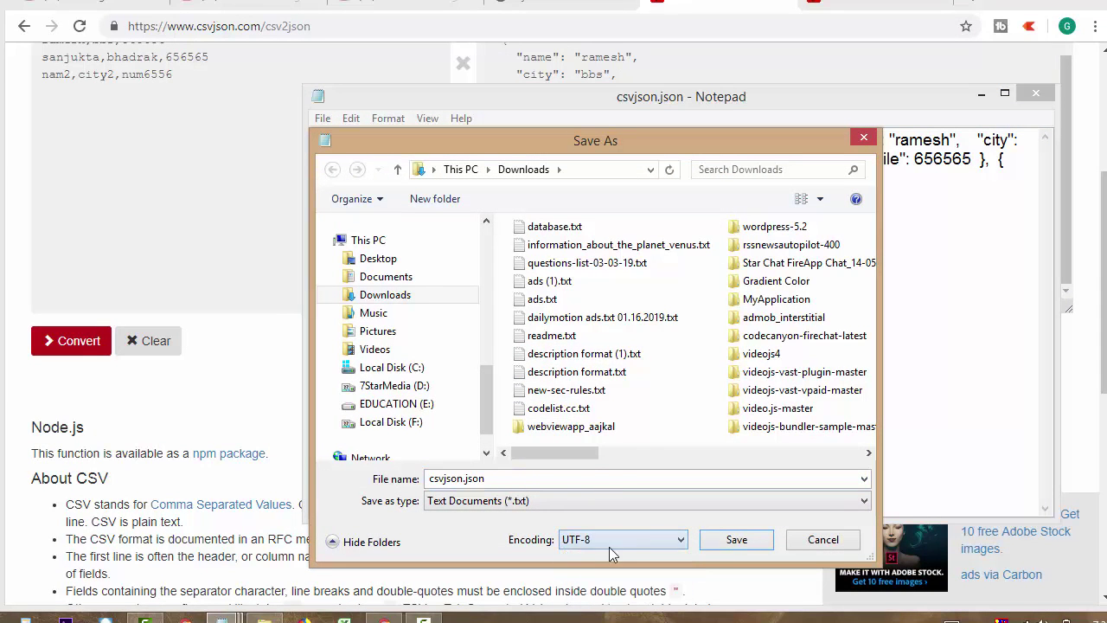
left_click(801, 540)
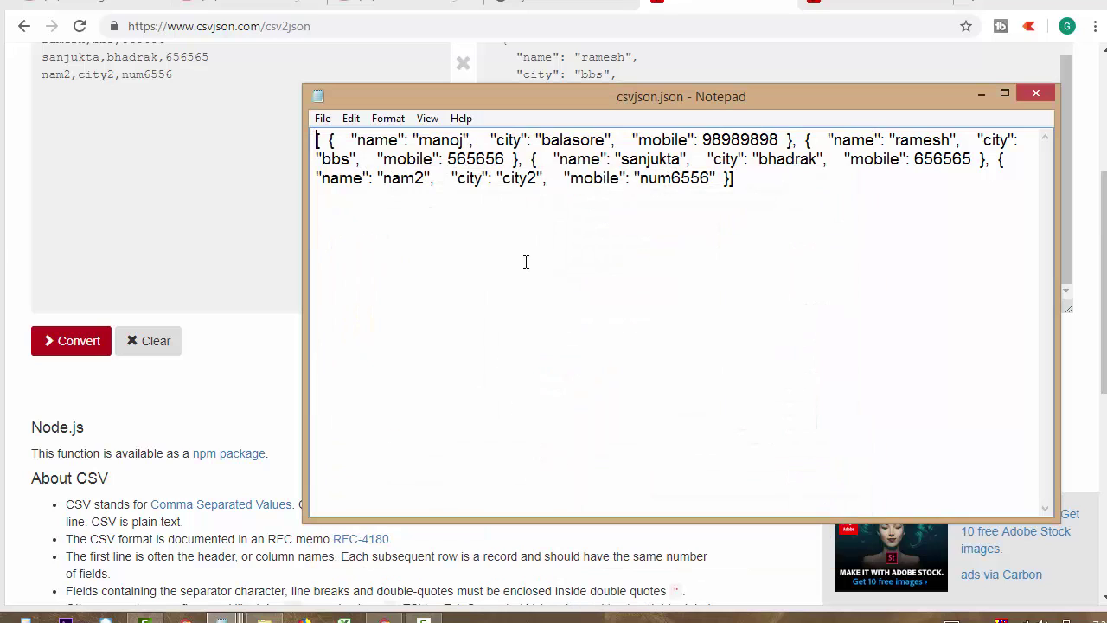
Return to the csvjson page and select all of the JSON output.
left_click(662, 74)
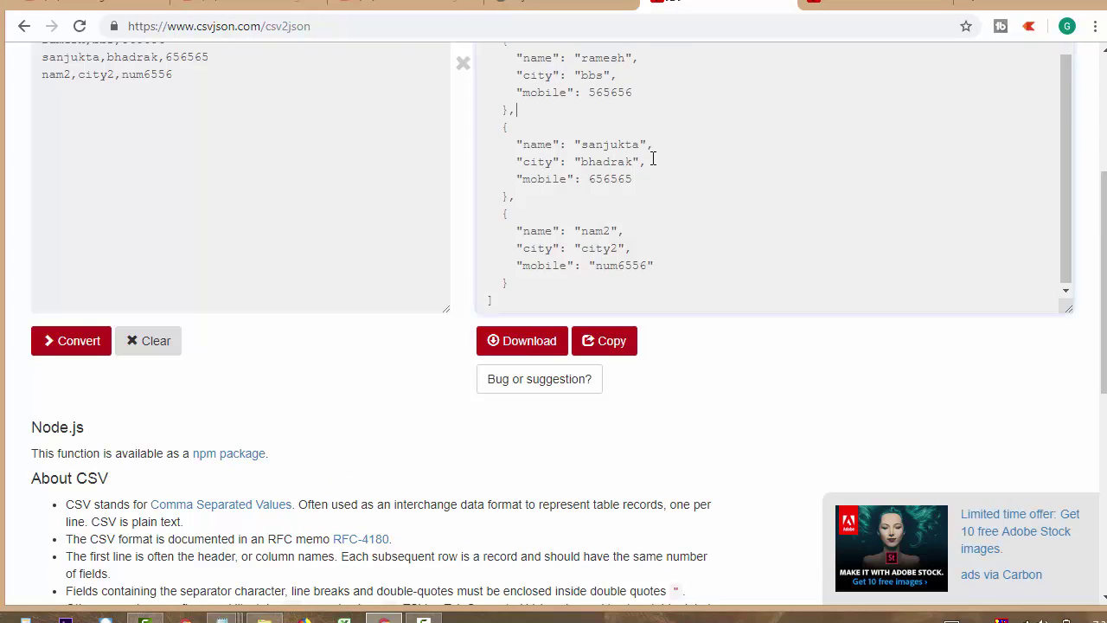
scroll(606, 260, "up", 2)
scroll(575, 354, "up", 5)
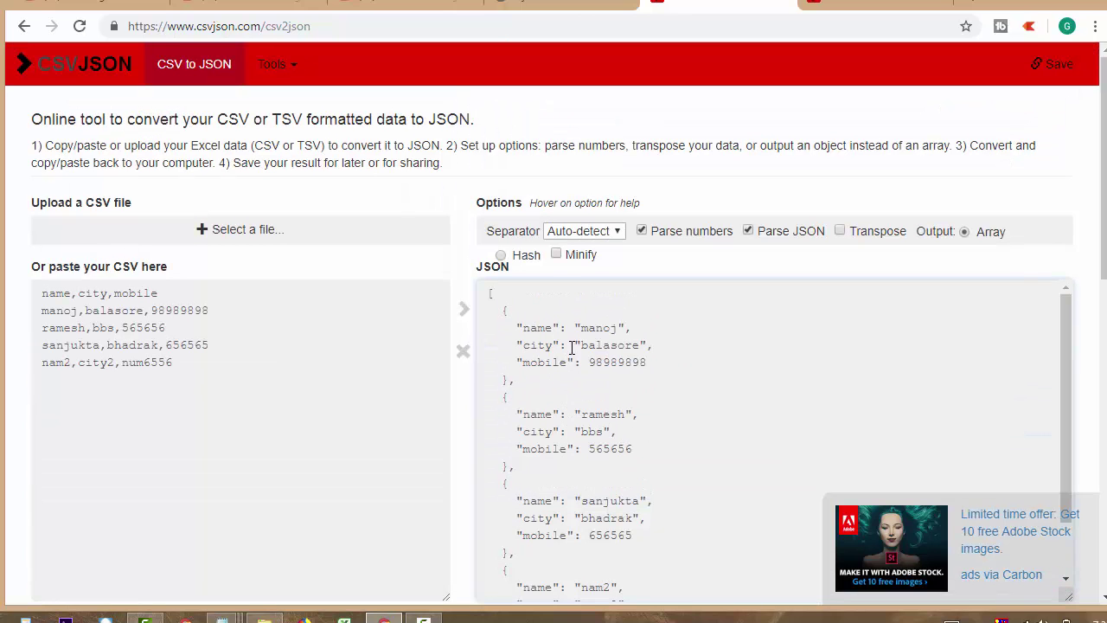
key("ctrl+a")
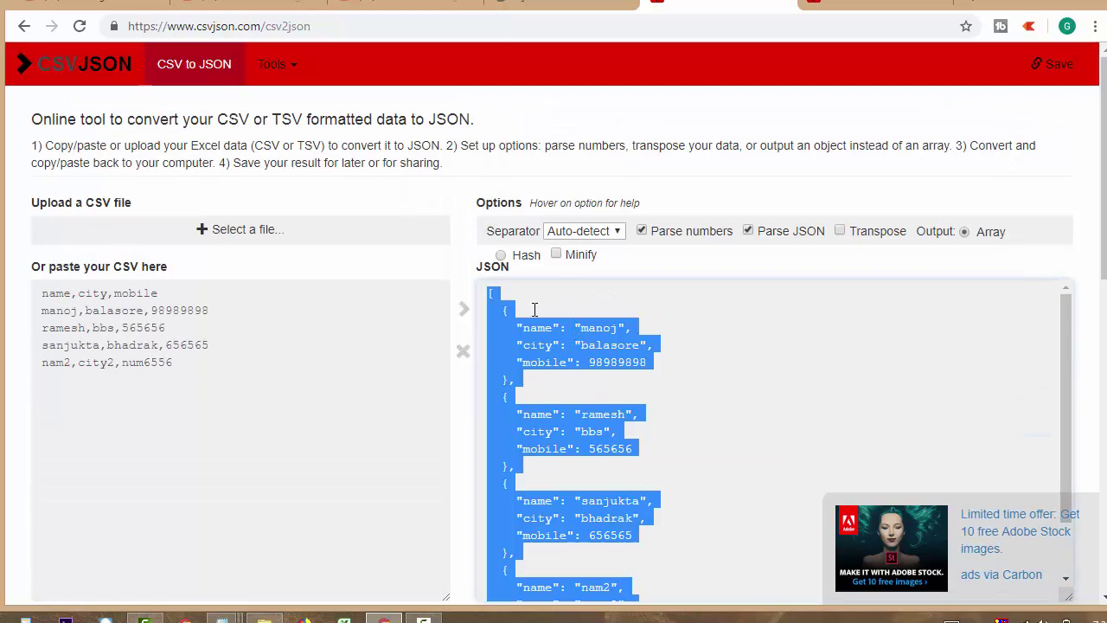
key("ctrl+Tab")
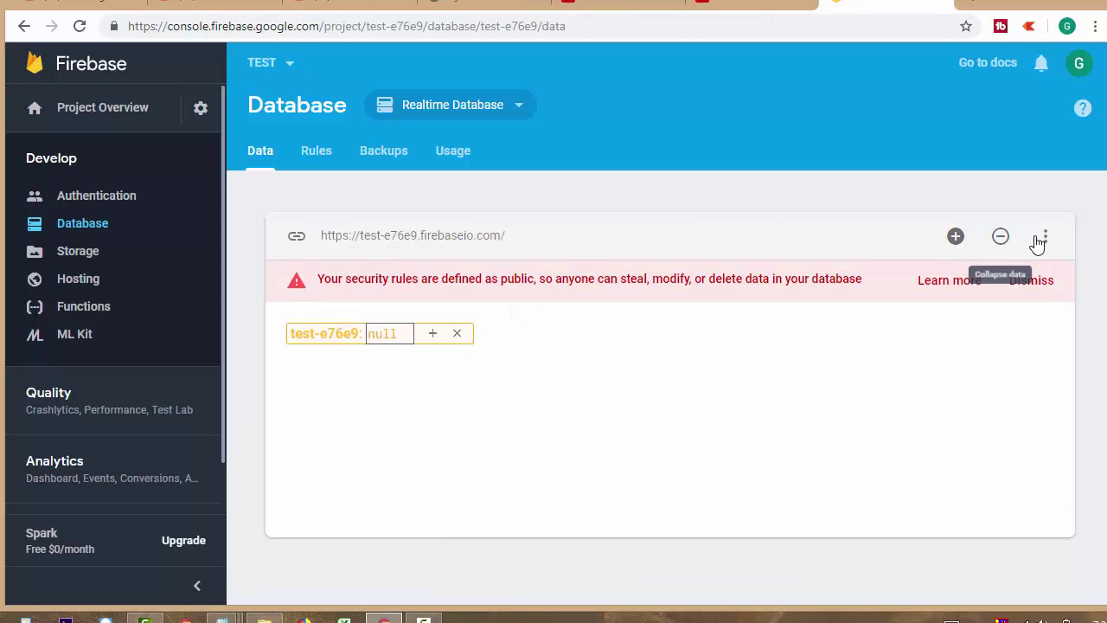
Import csvjson.json from the Downloads folder into the Realtime Database root.
left_click(1046, 238)
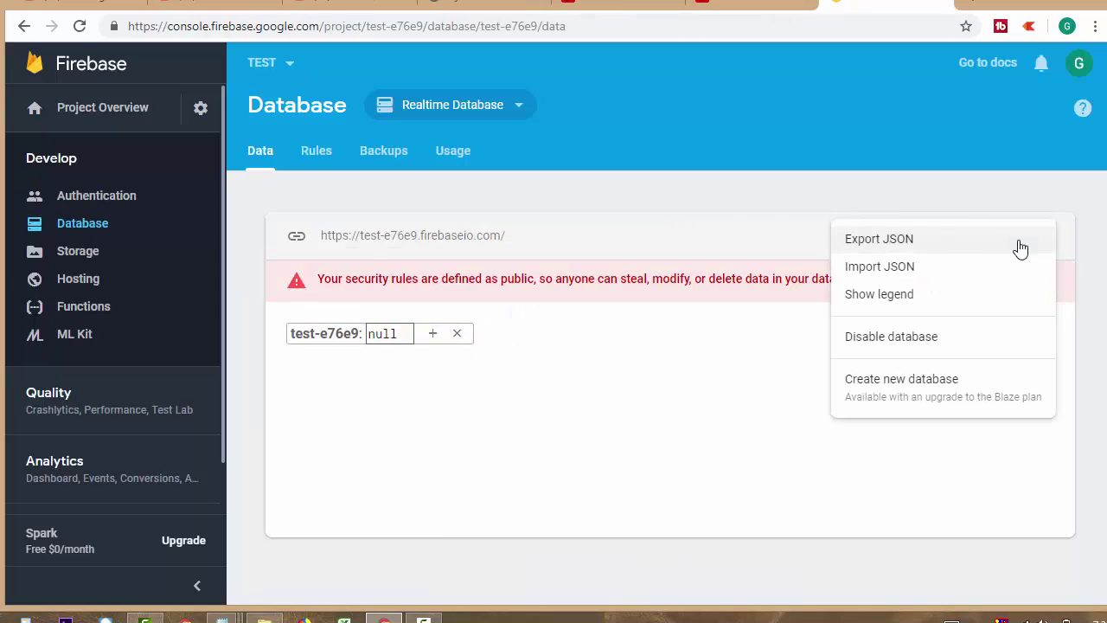
left_click(918, 268)
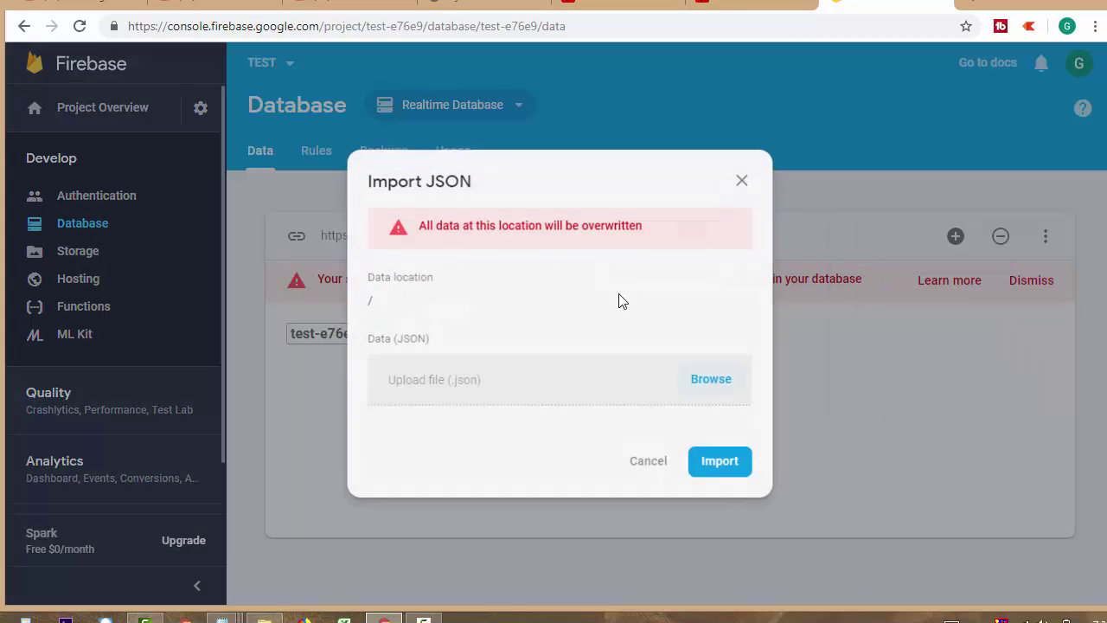
left_click(713, 379)
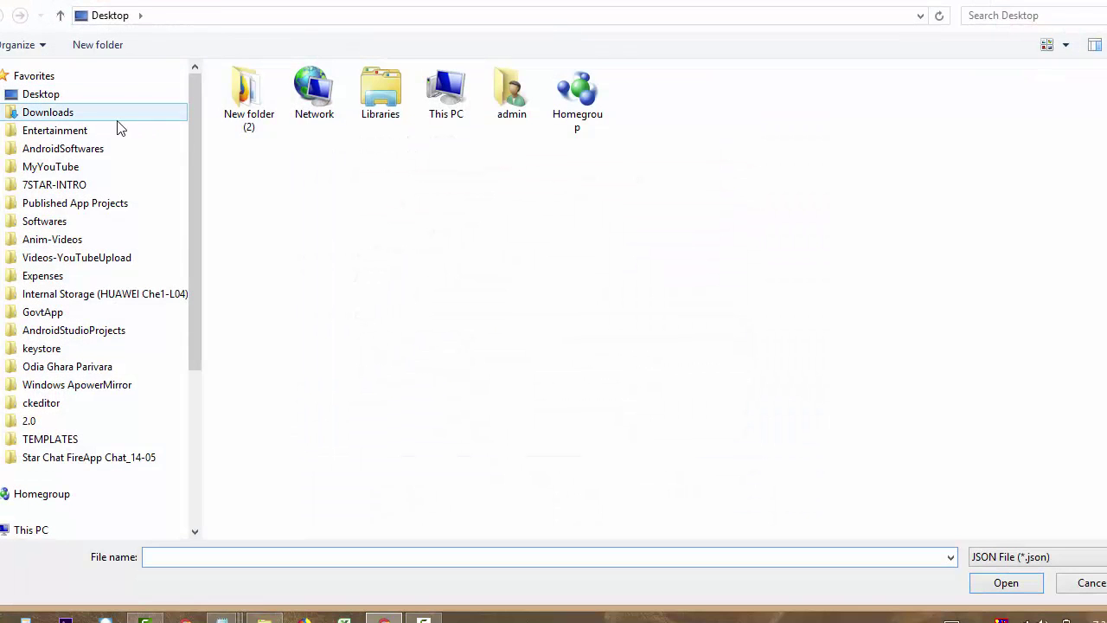
left_click(52, 112)
double_click(275, 75)
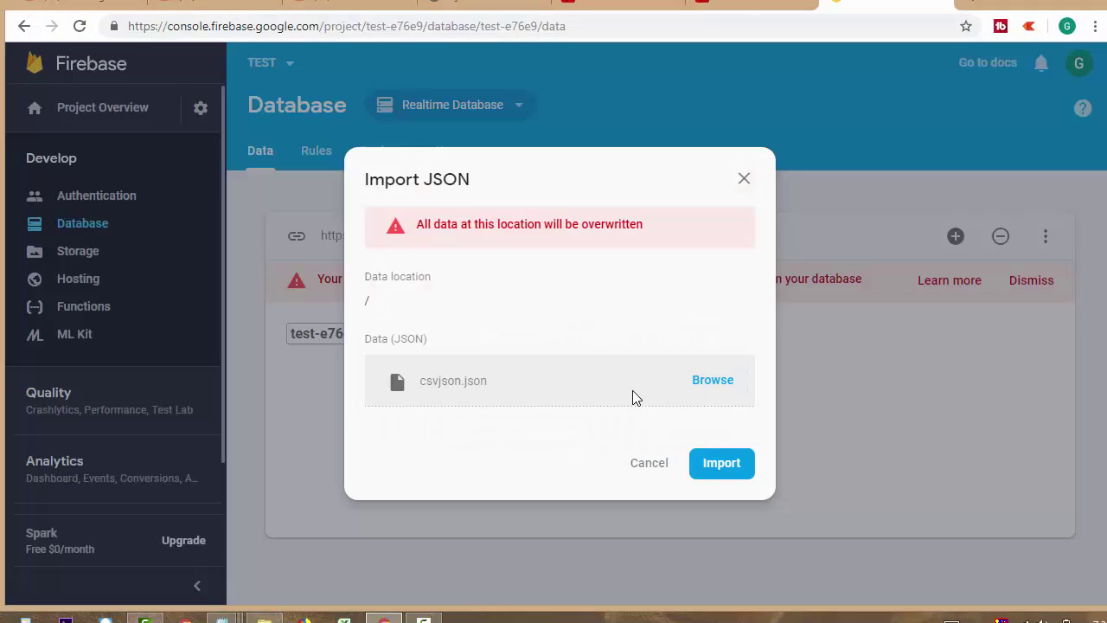
left_click(721, 463)
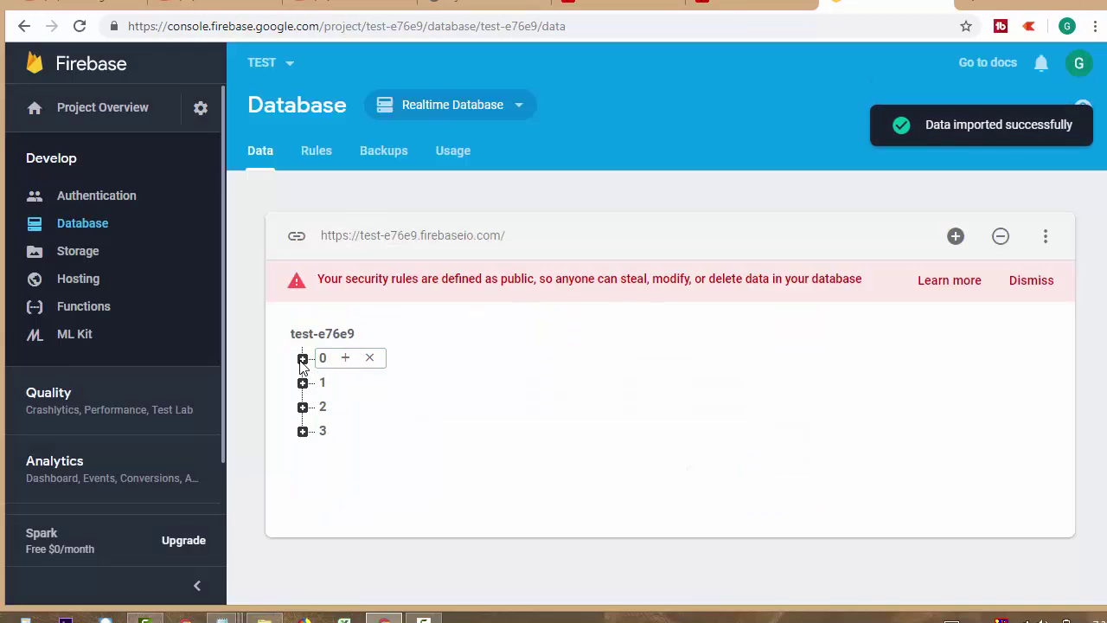
Expand records 0 and 1 to check their city, mobile and name fields.
left_click(302, 359)
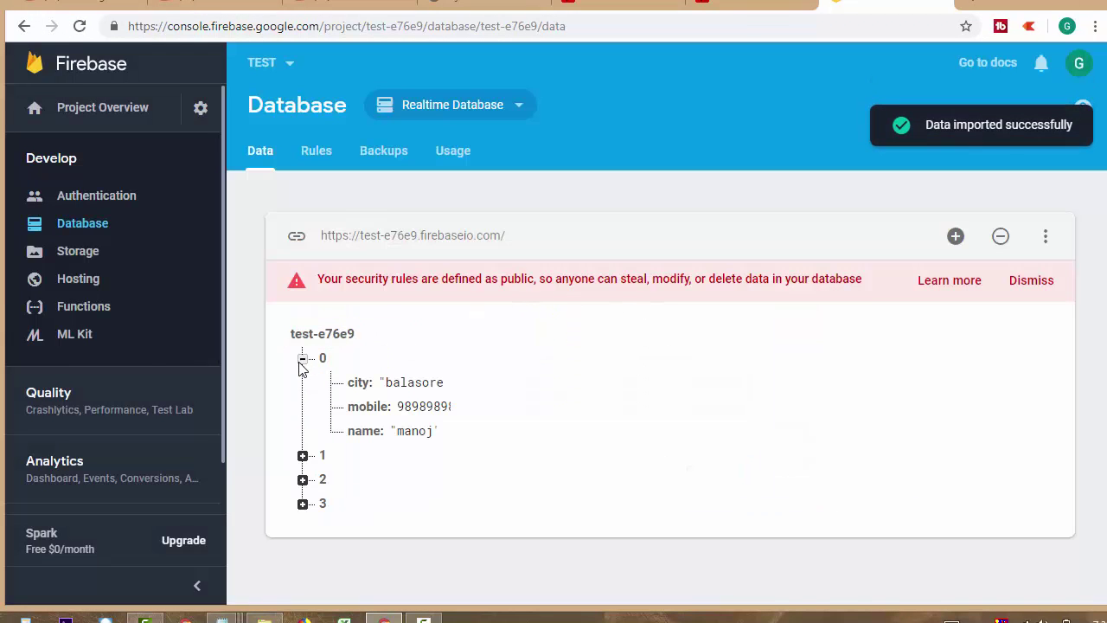
left_click(303, 455)
scroll(307, 454, "down", 1)
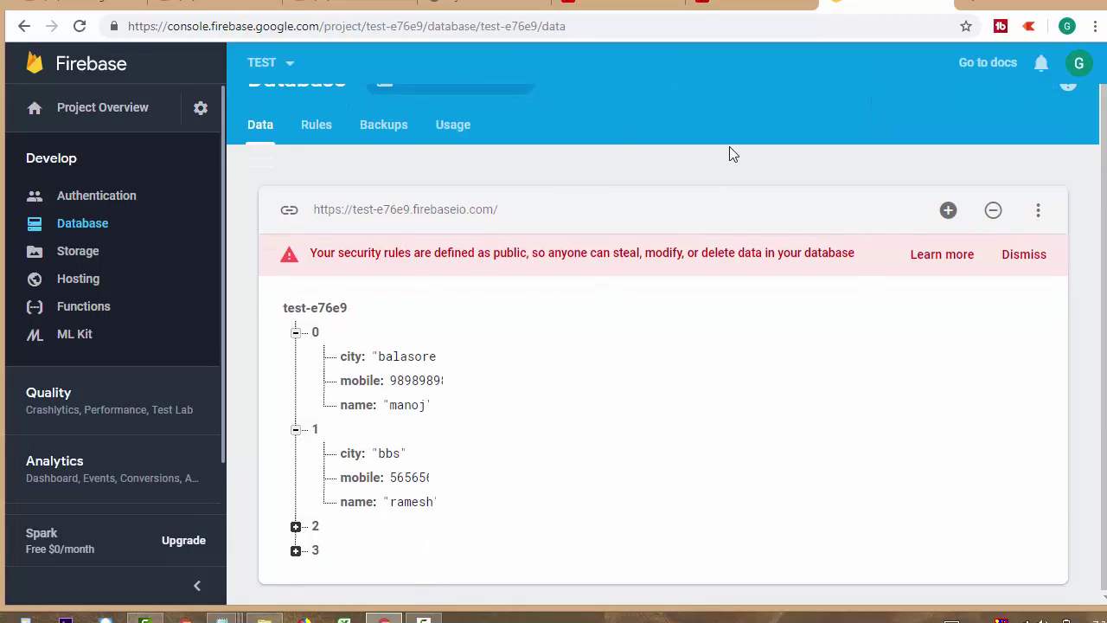
key("alt+Tab")
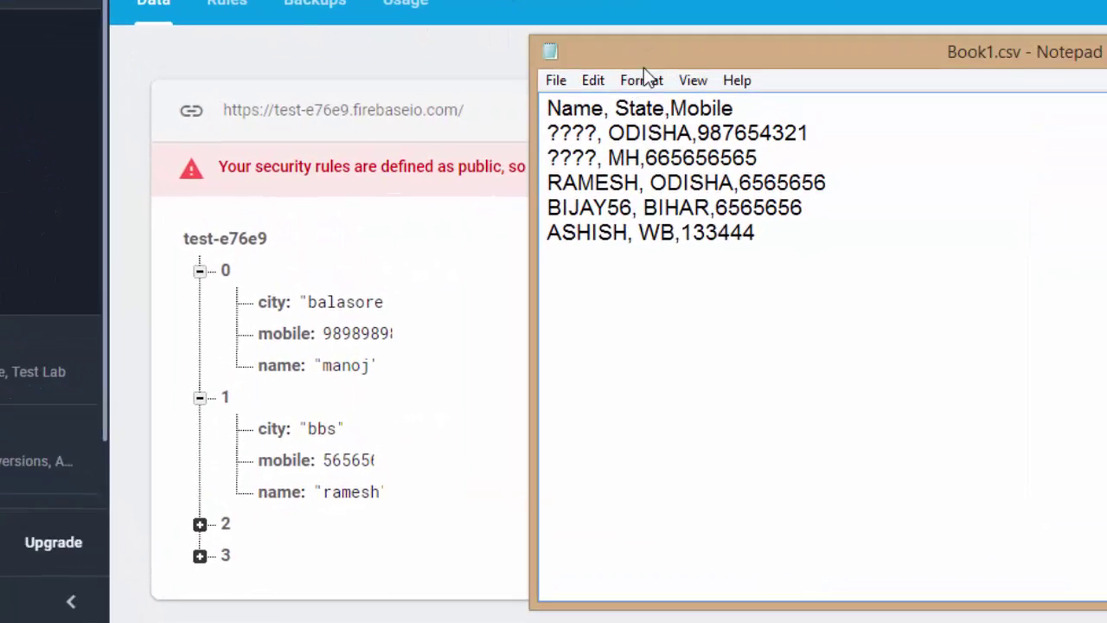
Collapse record 1 and re-expand record 0 of the imported database data.
left_click(175, 255)
left_click(186, 326)
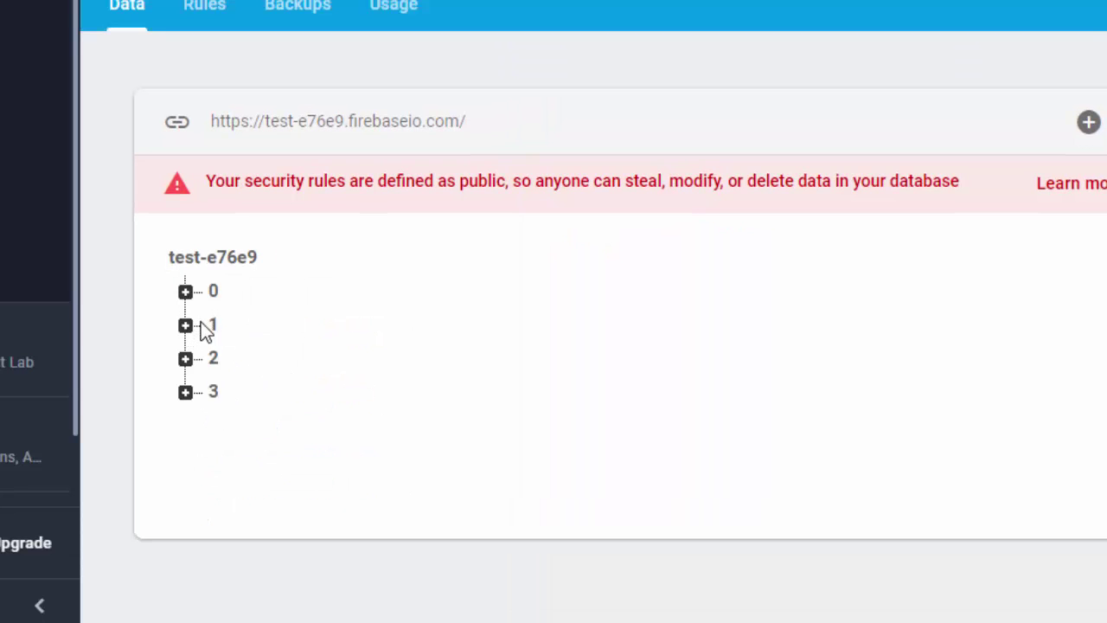
left_click(186, 292)
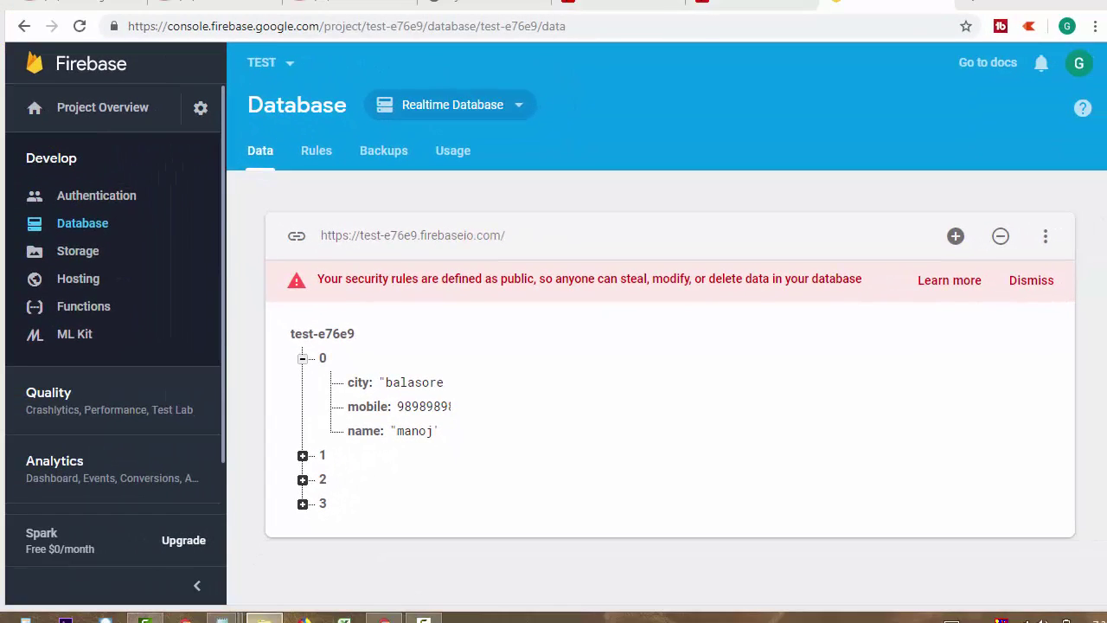
Bring the Book1.csv Notepad window forward and select its text to edit line 2.
left_click(254, 612)
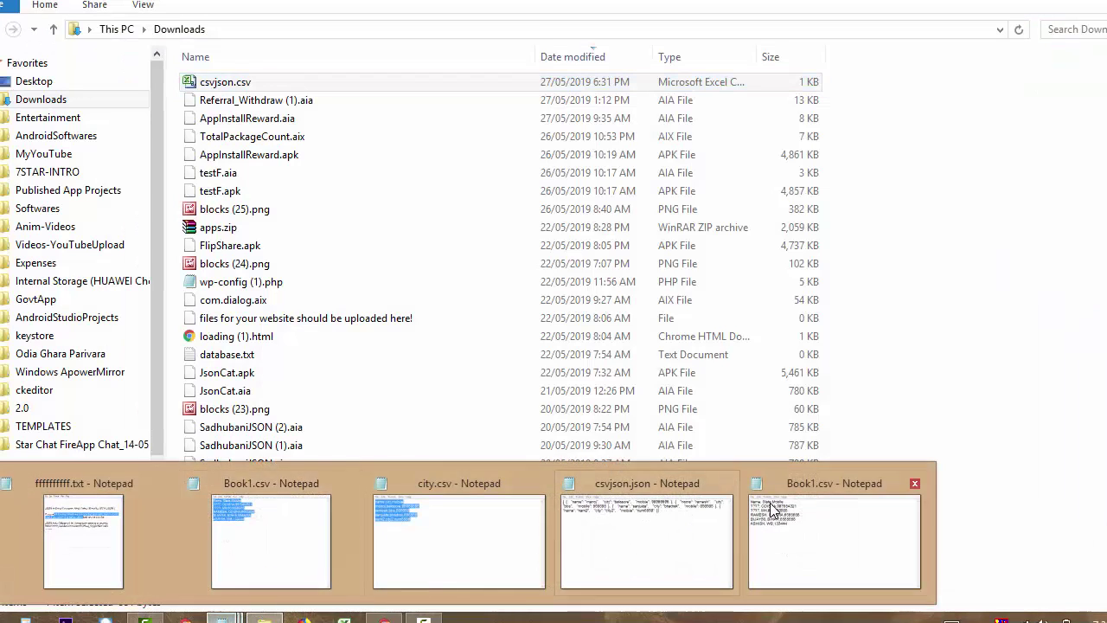
left_click(835, 549)
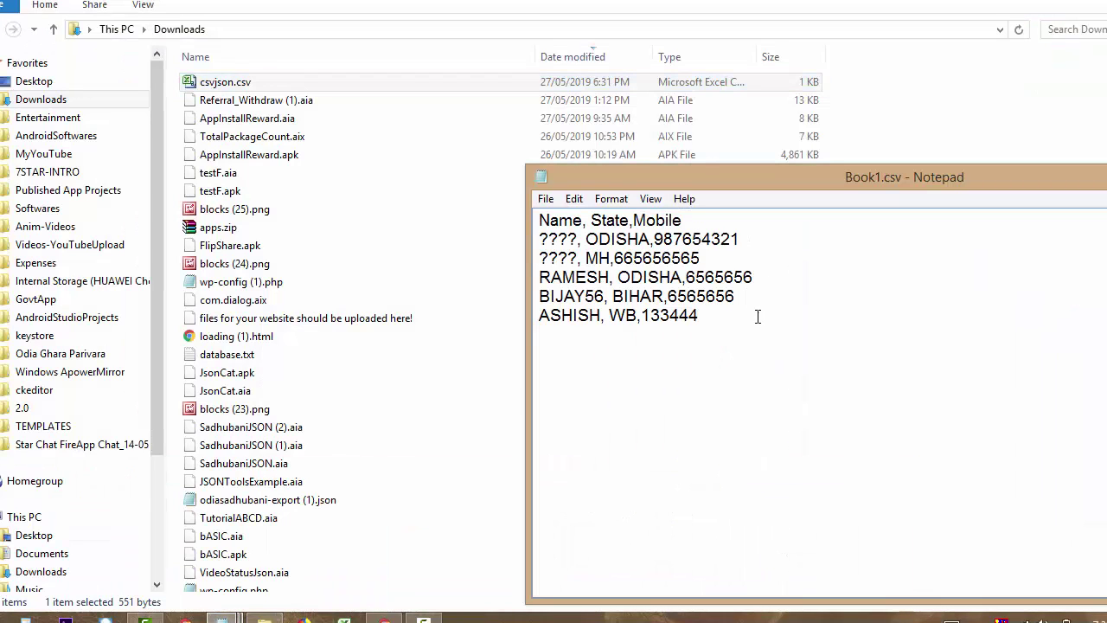
left_click_drag(757, 317, 537, 218)
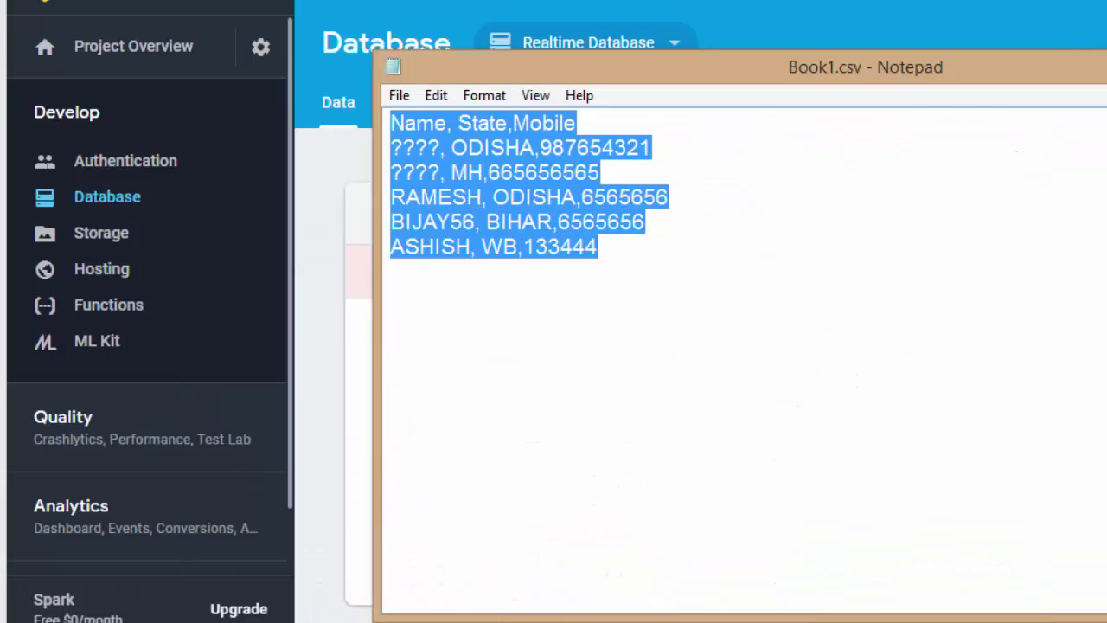
left_click(840, 141)
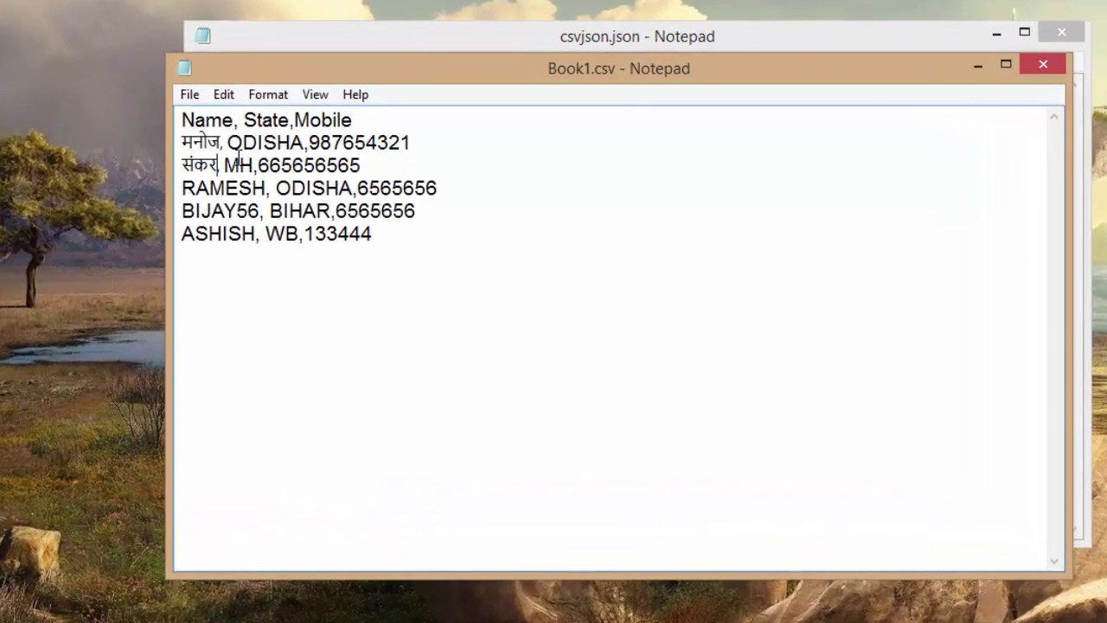
Save Book1.csv over the existing file with UTF-8 encoding, then close the Book1.csv and csvjson.json windows.
left_click(189, 94)
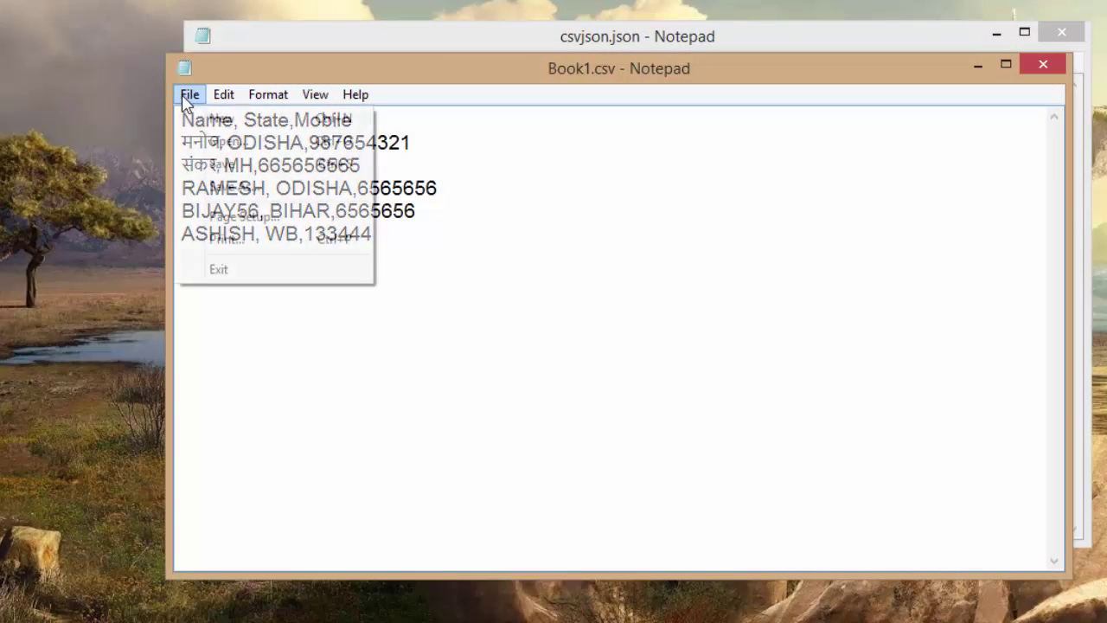
left_click(207, 163)
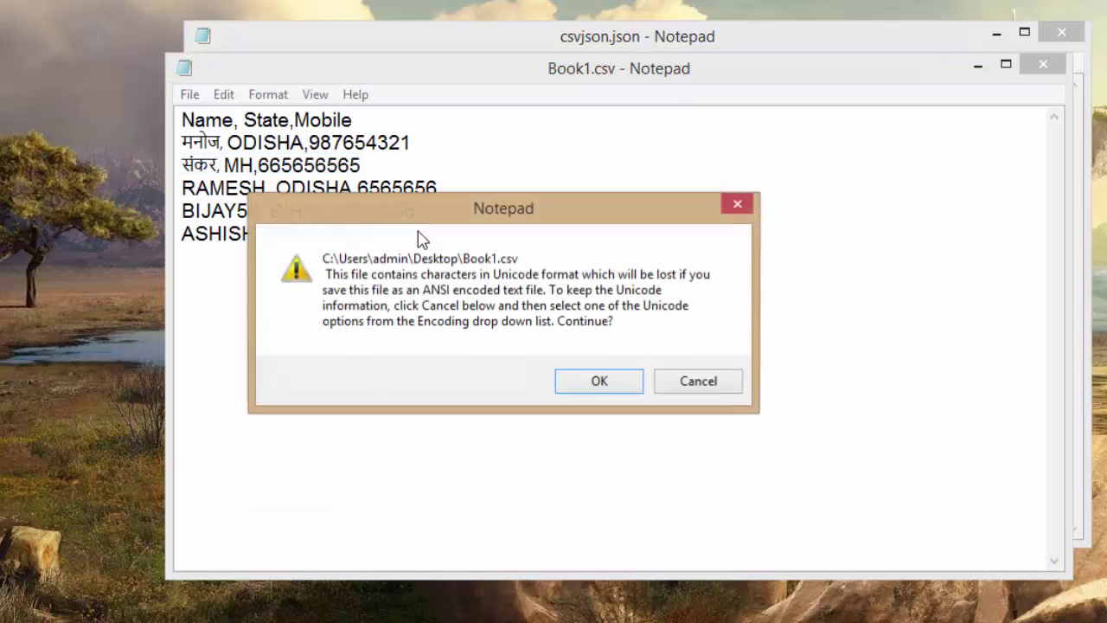
left_click(700, 386)
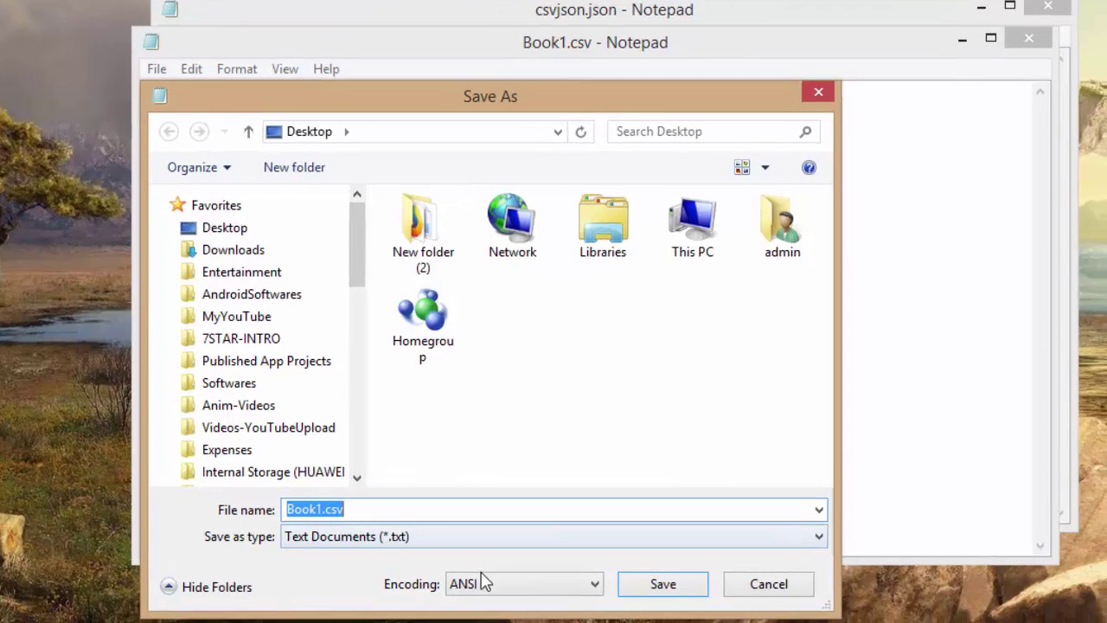
left_click(503, 598)
left_click(505, 622)
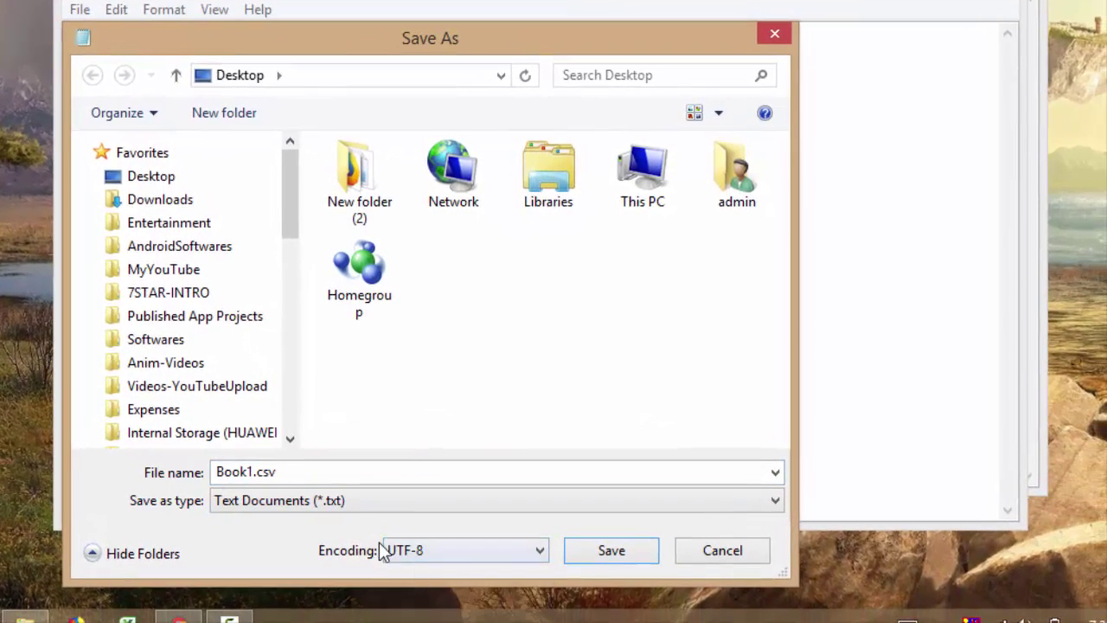
left_click(581, 543)
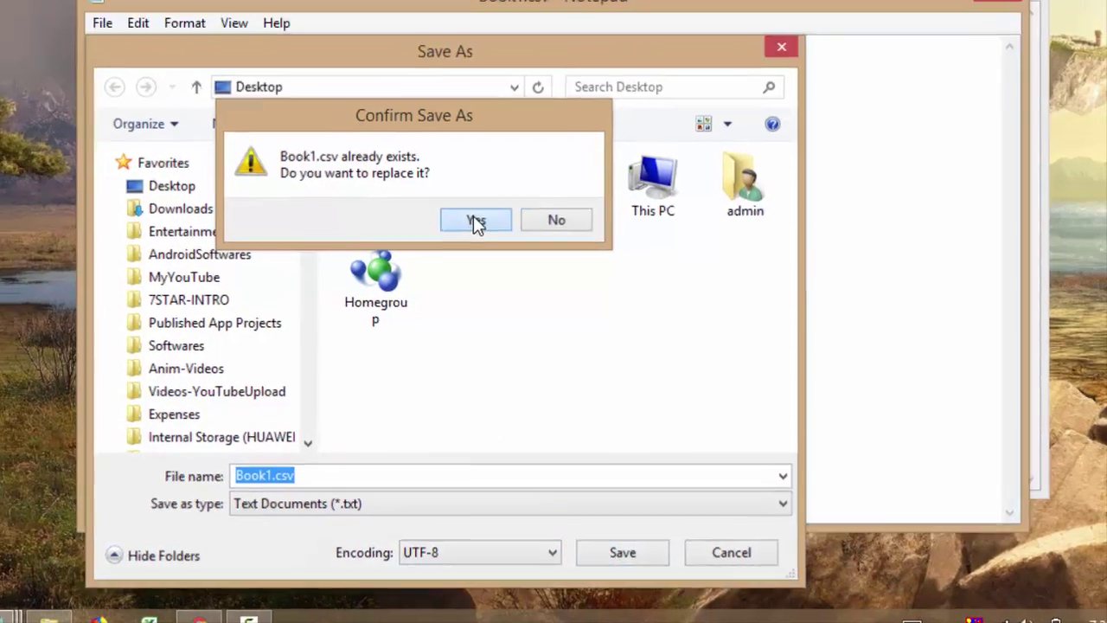
left_click(455, 209)
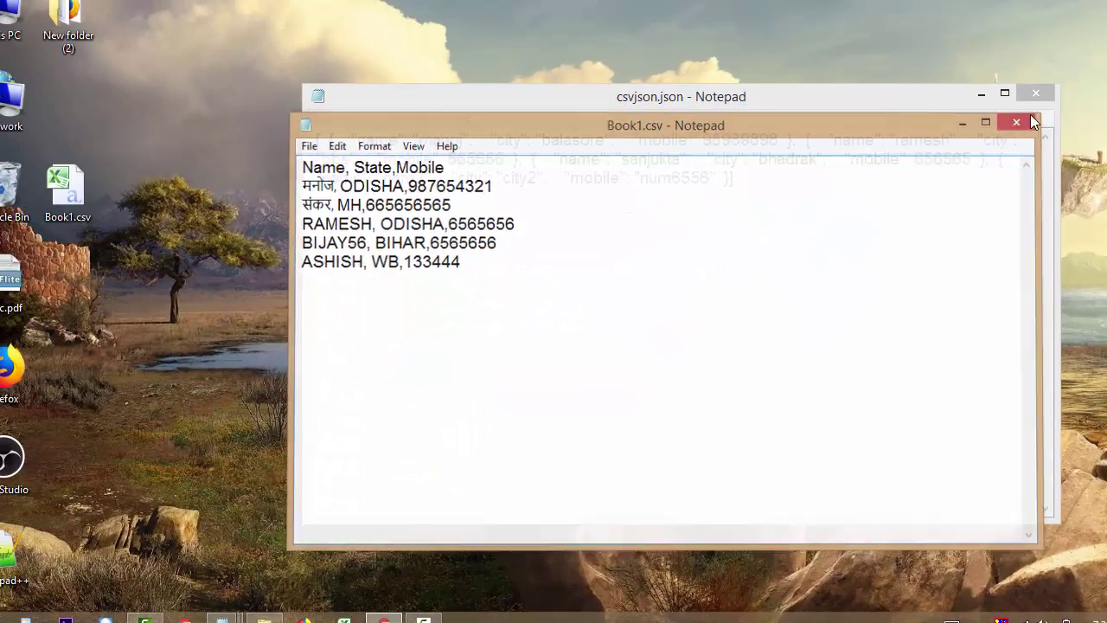
left_click(1018, 119)
left_click(1035, 97)
Close city.csv and view Book1.csv as plain text in Notepad.
left_click(1033, 95)
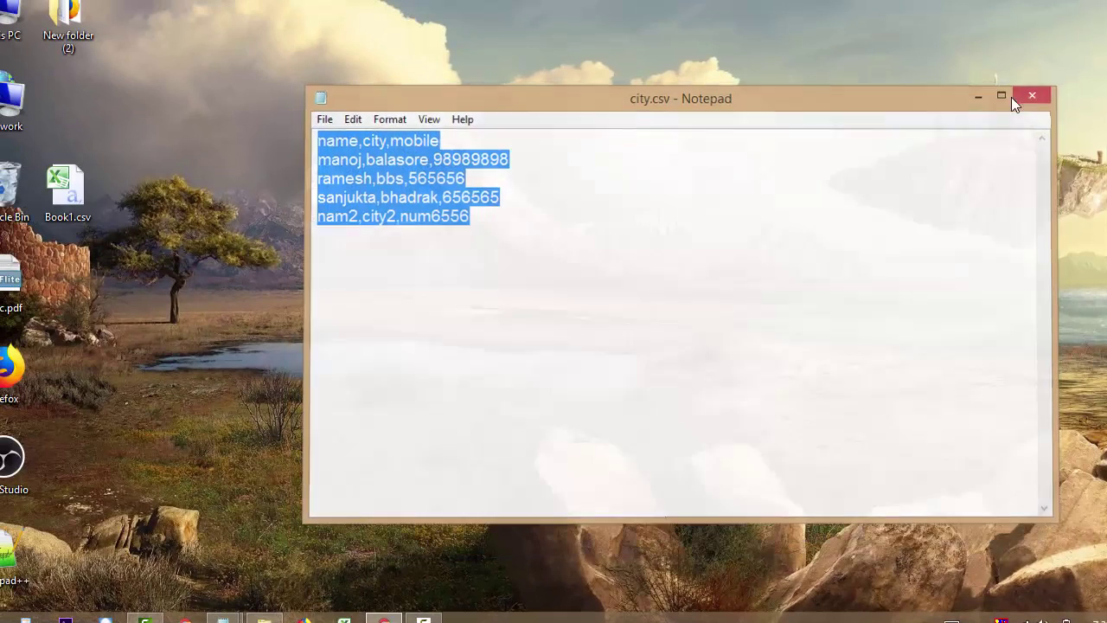
right_click(83, 180)
mouse_move(136, 305)
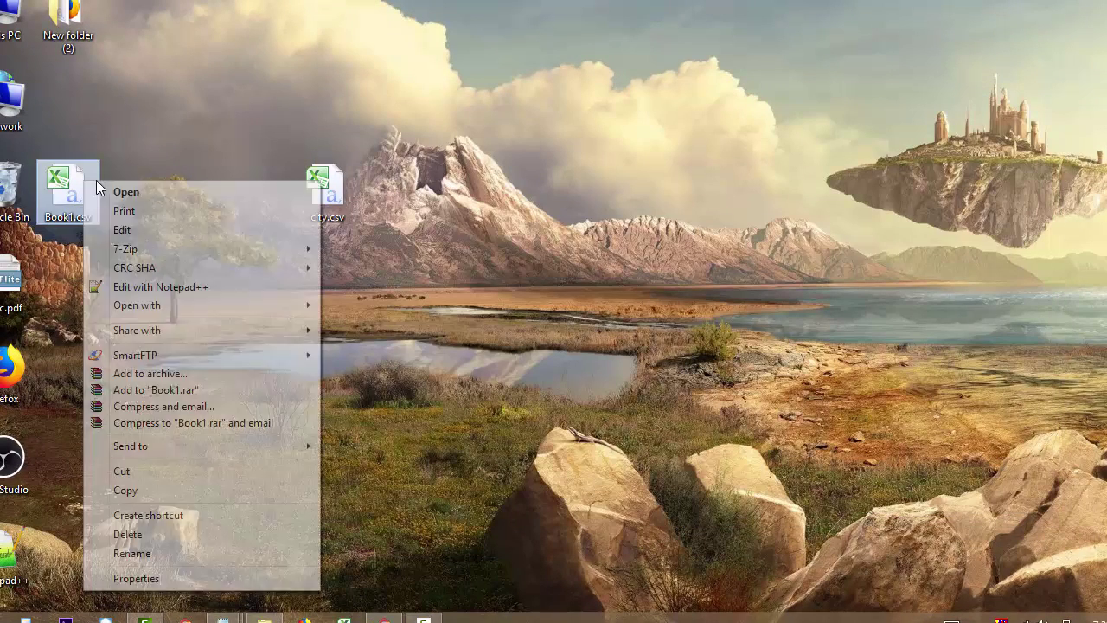
left_click(366, 342)
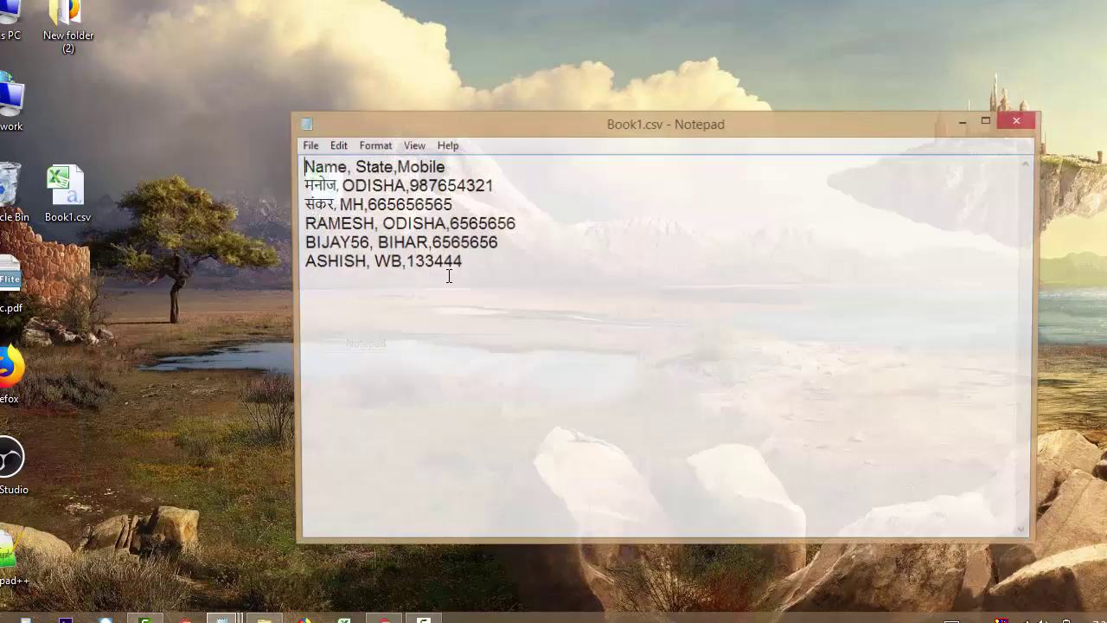
left_click(1020, 119)
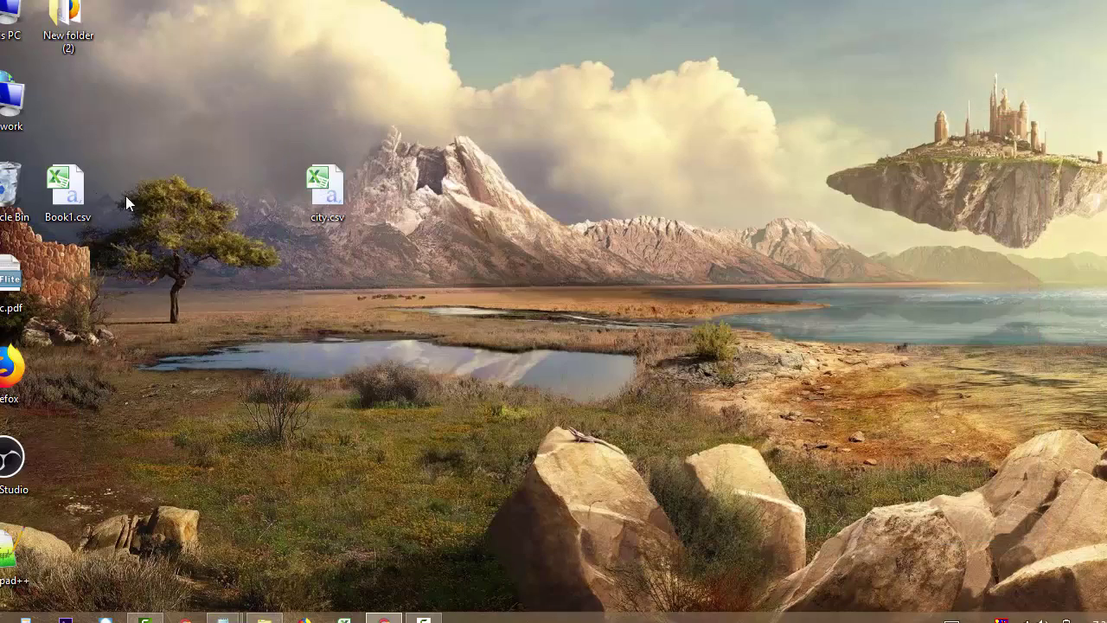
Open Book1.csv in Excel to check the Hindi names in column A, then close it.
right_click(78, 192)
left_click(110, 197)
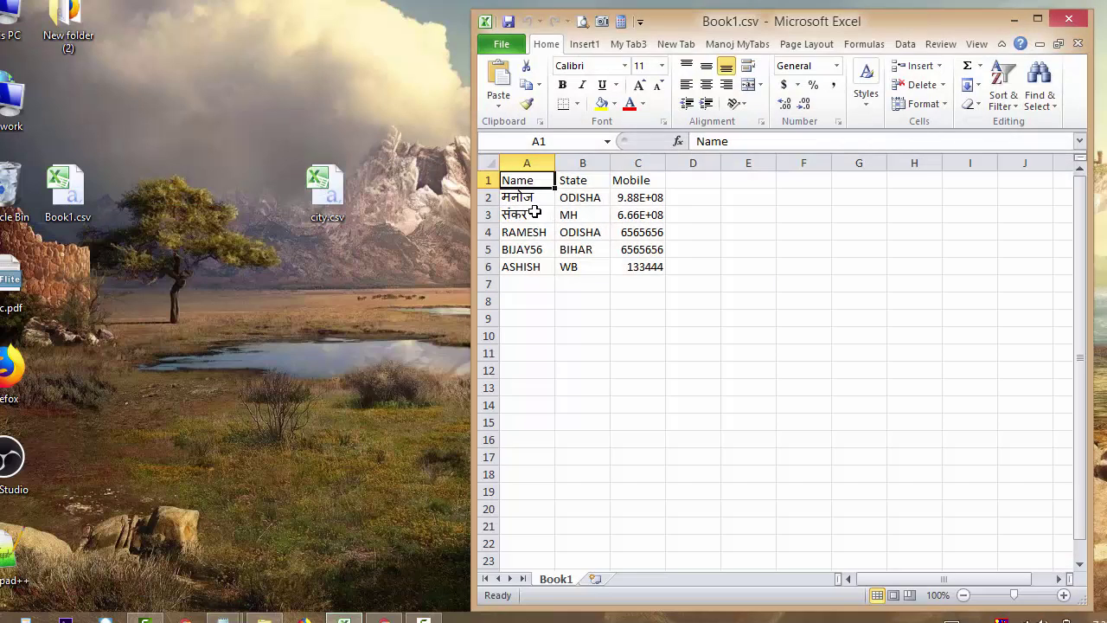
left_click(535, 199)
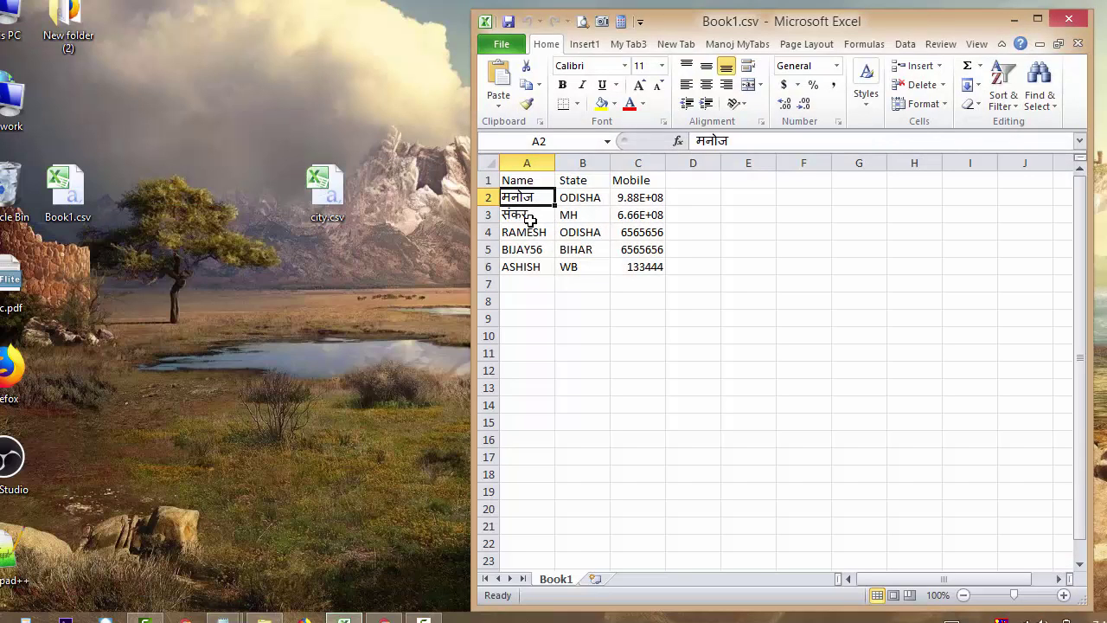
left_click(530, 220, "shift")
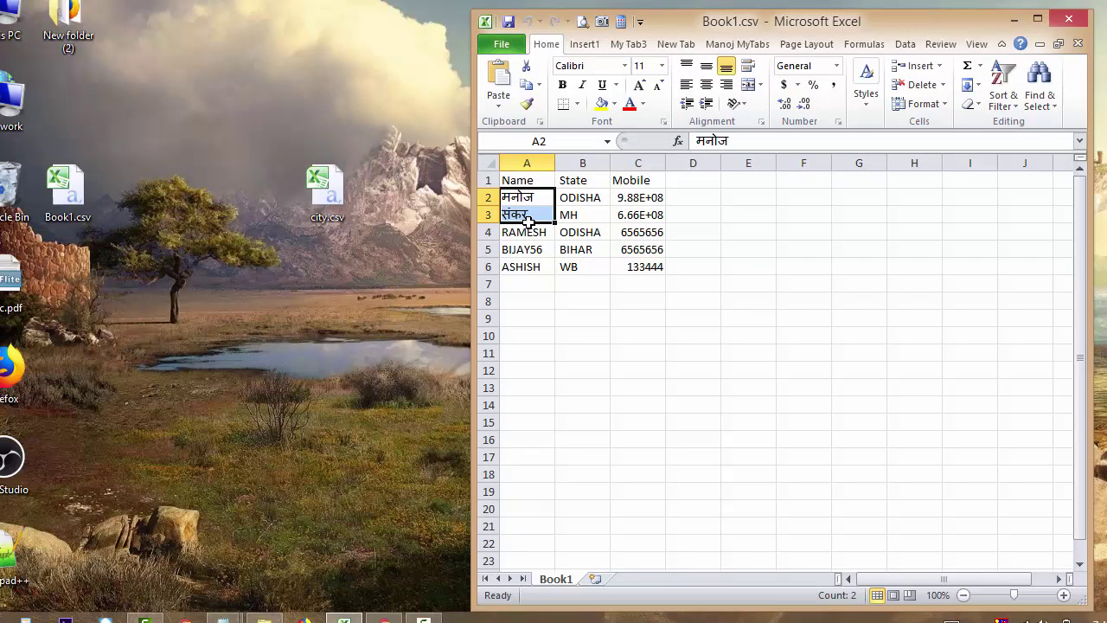
left_click(1069, 19)
Reopen Book1.csv in Notepad and mark its Name, State,Mobile header line.
right_click(71, 199)
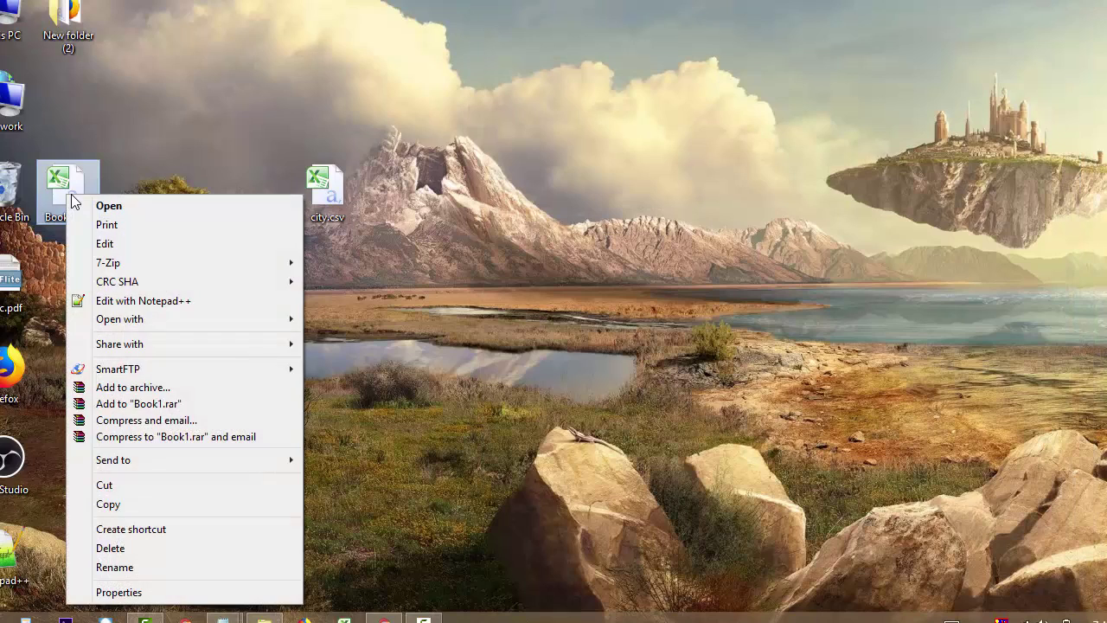
mouse_move(120, 319)
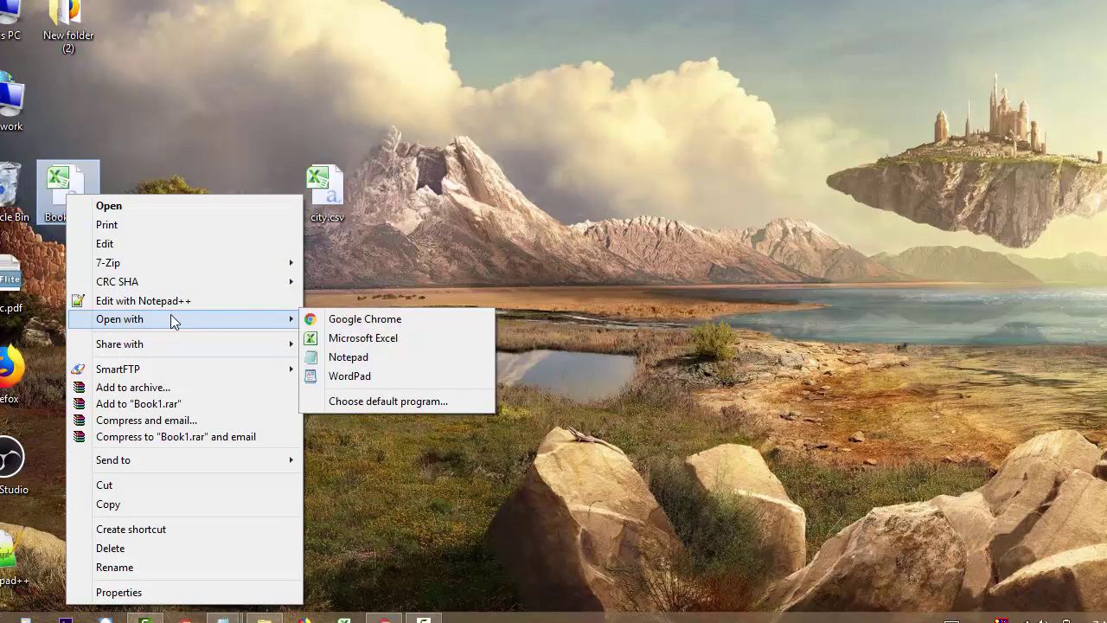
left_click(342, 358)
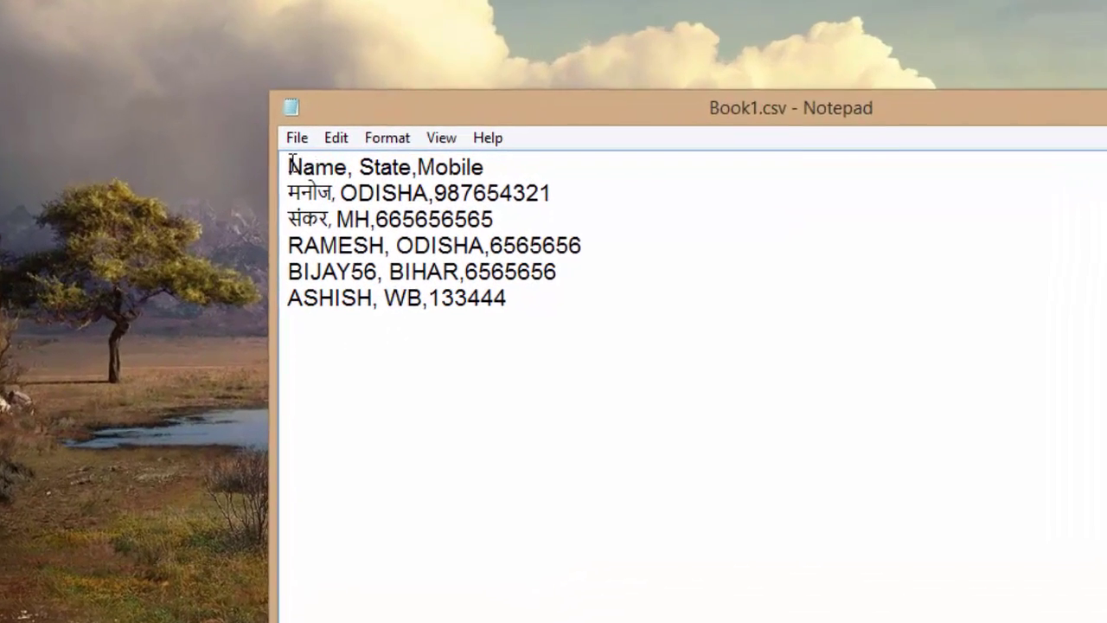
left_click_drag(300, 166, 453, 165)
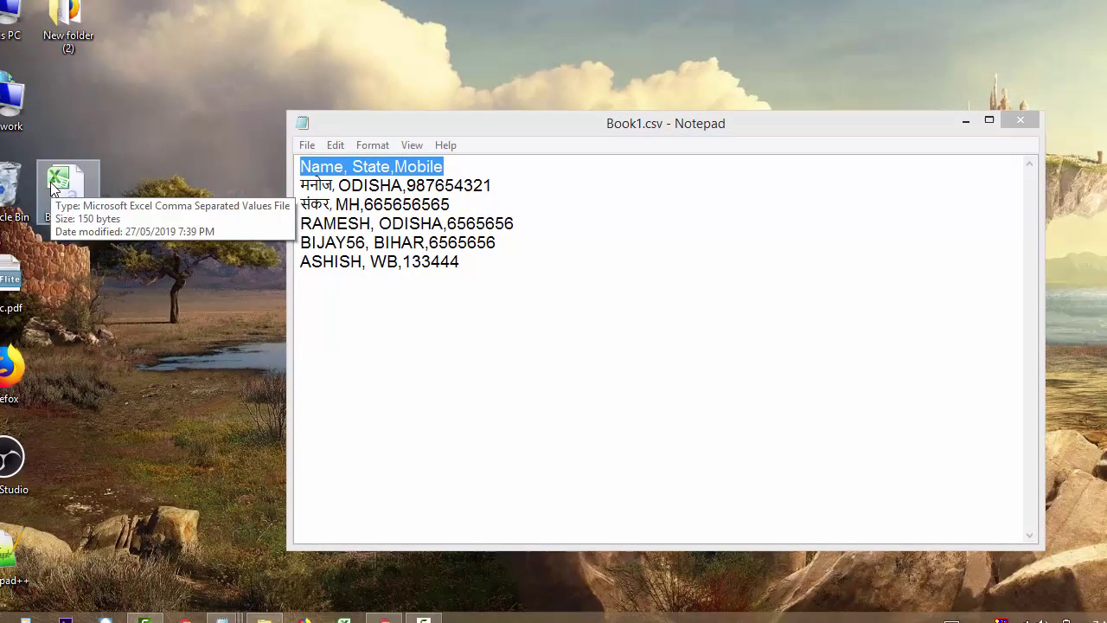
Open Book1.csv in Excel and widen column C to show full mobile numbers.
right_click(50, 182)
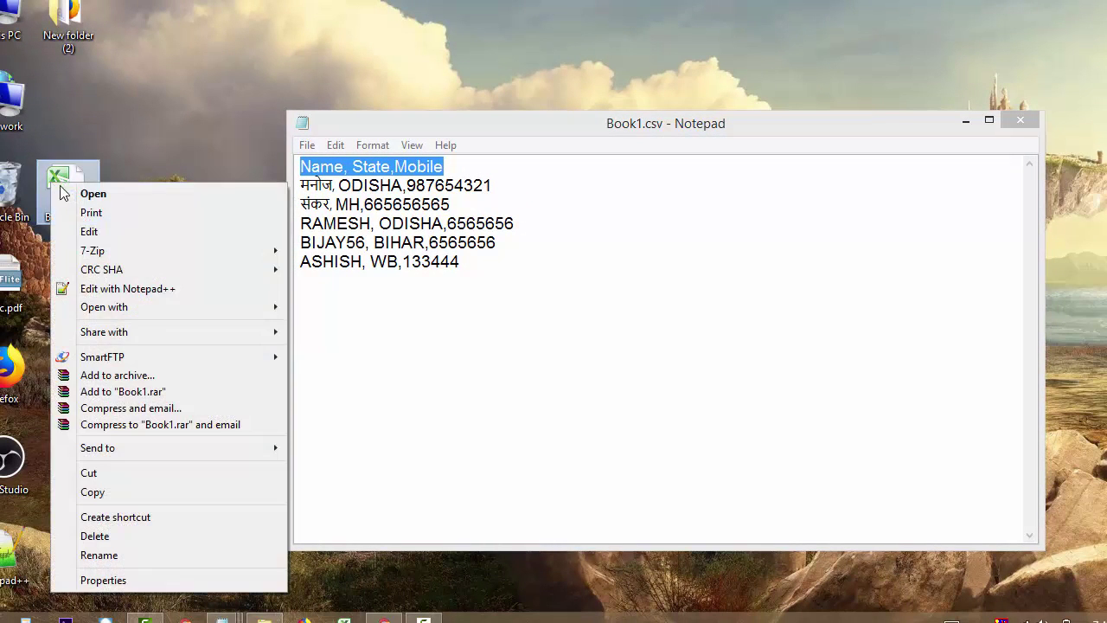
left_click(121, 230)
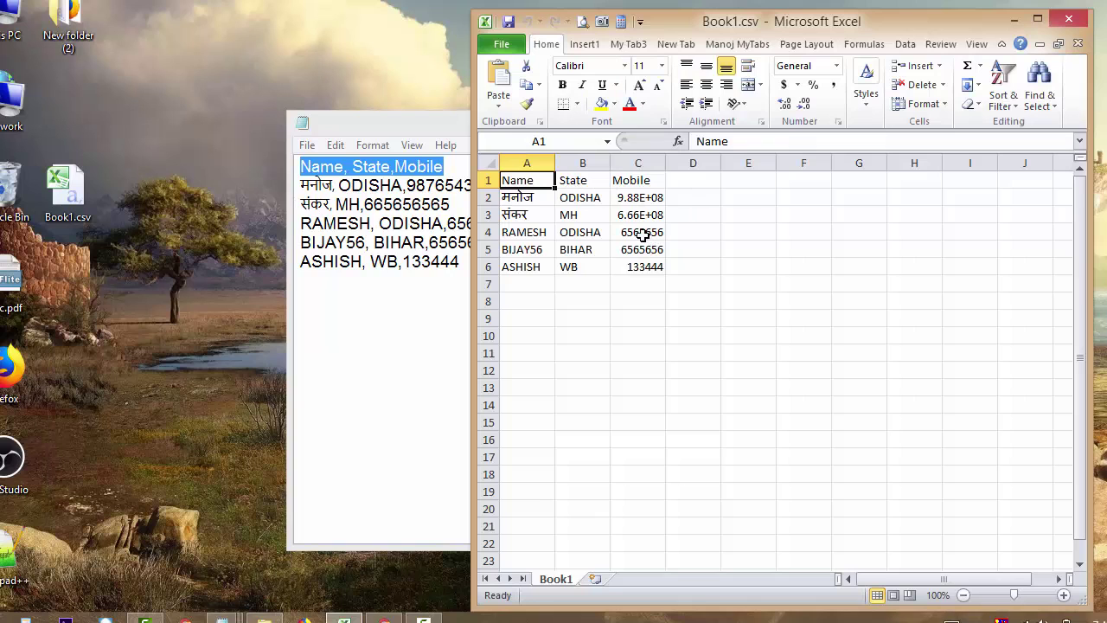
left_click_drag(669, 163, 717, 162)
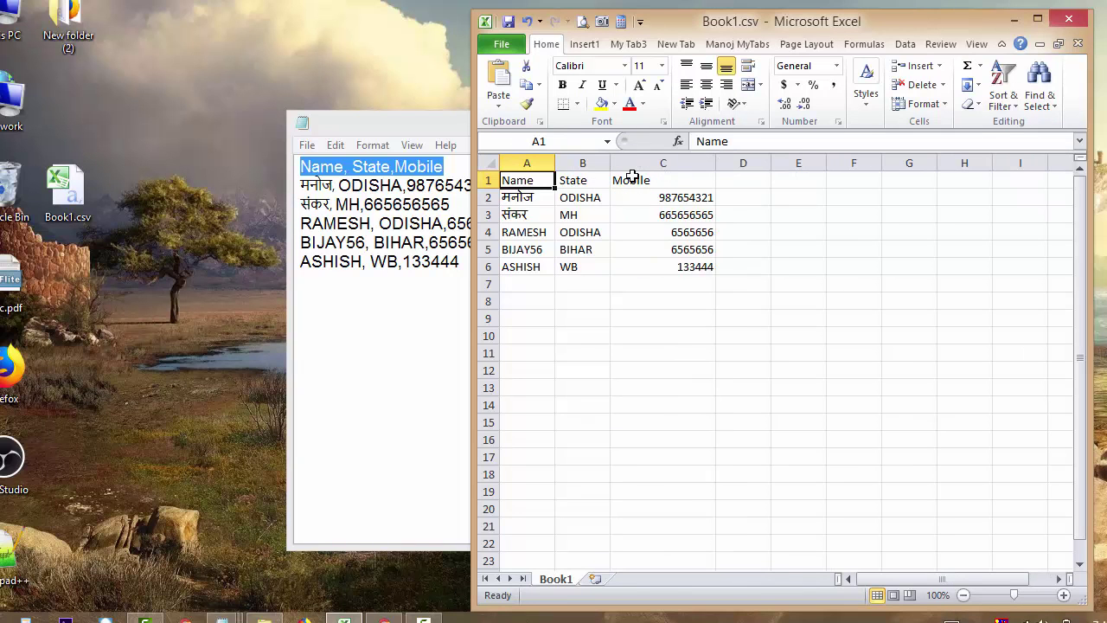
Save the workbook as CSV (Comma delimited) and close Excel.
left_click(501, 45)
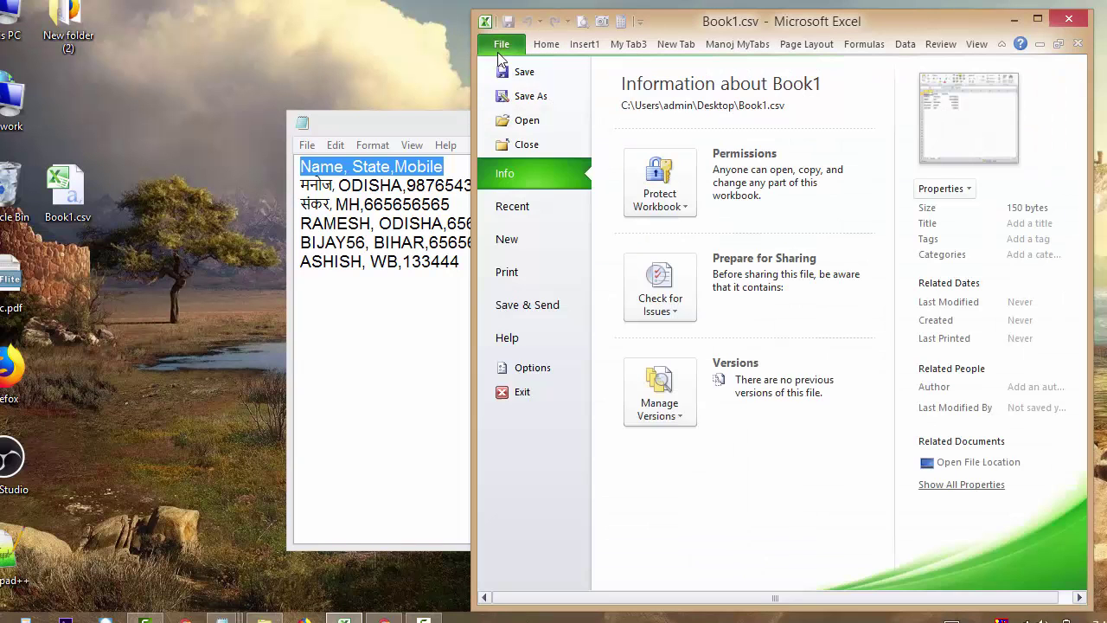
left_click(528, 98)
left_click(616, 451)
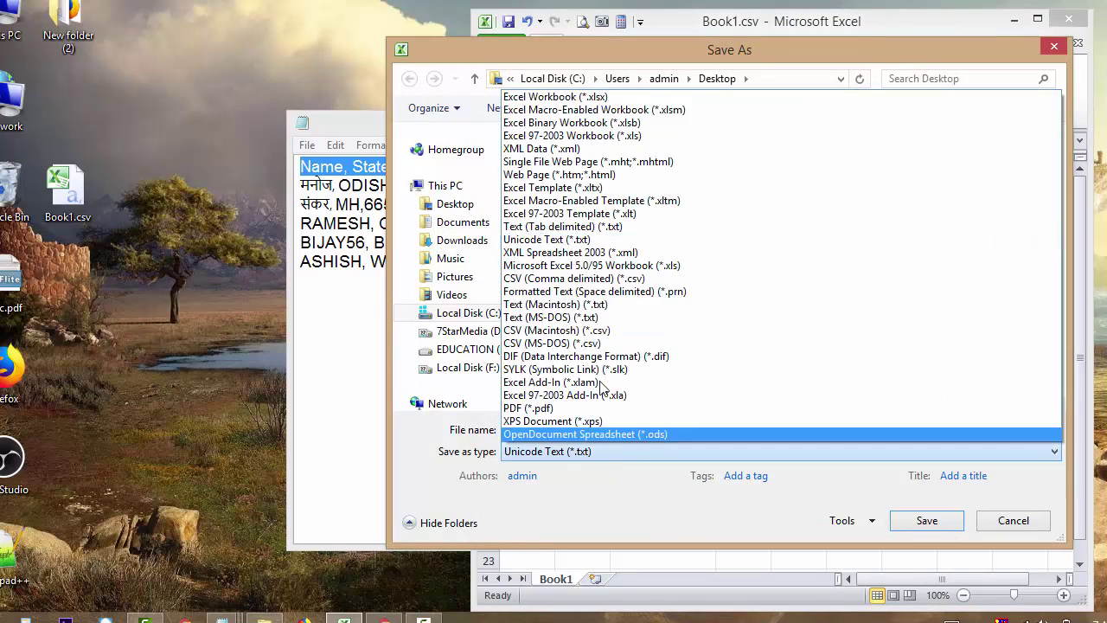
left_click(413, 270)
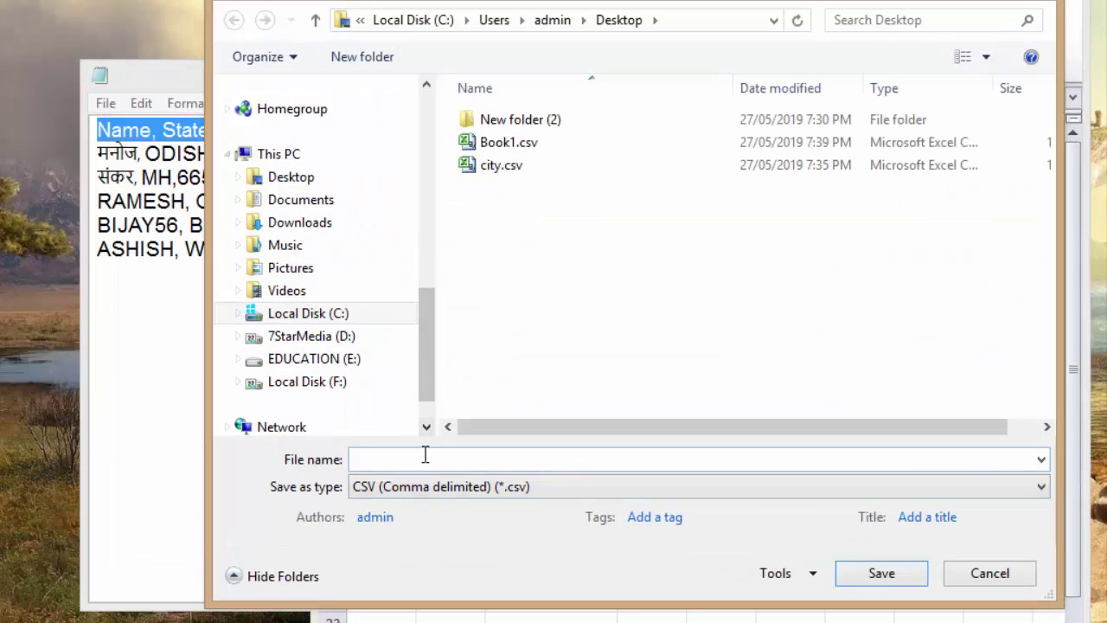
left_click(952, 575)
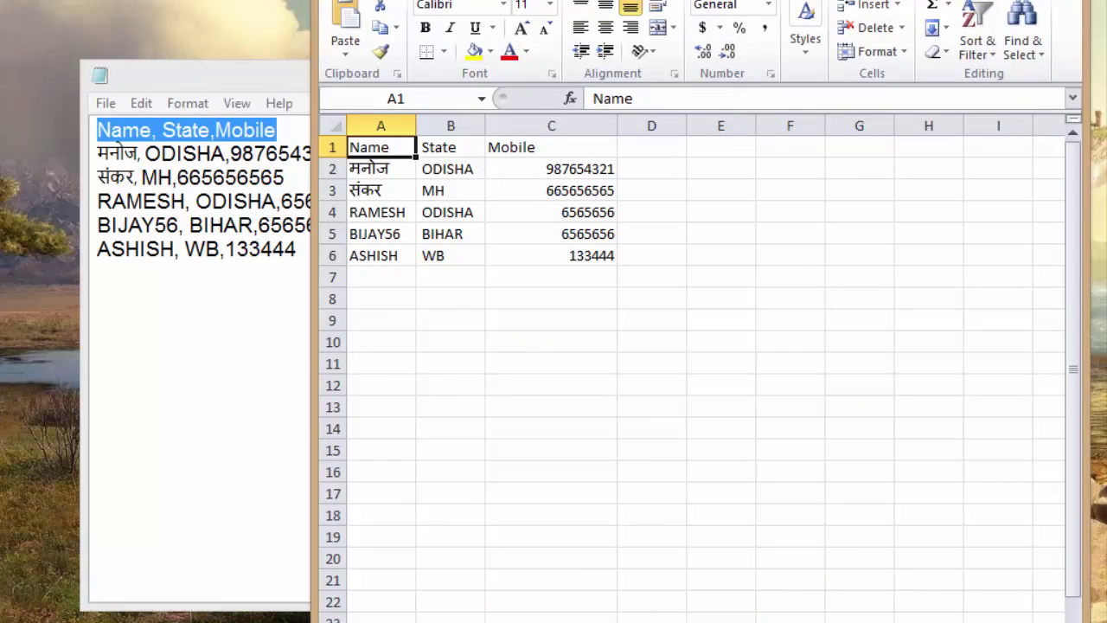
key("alt+F4")
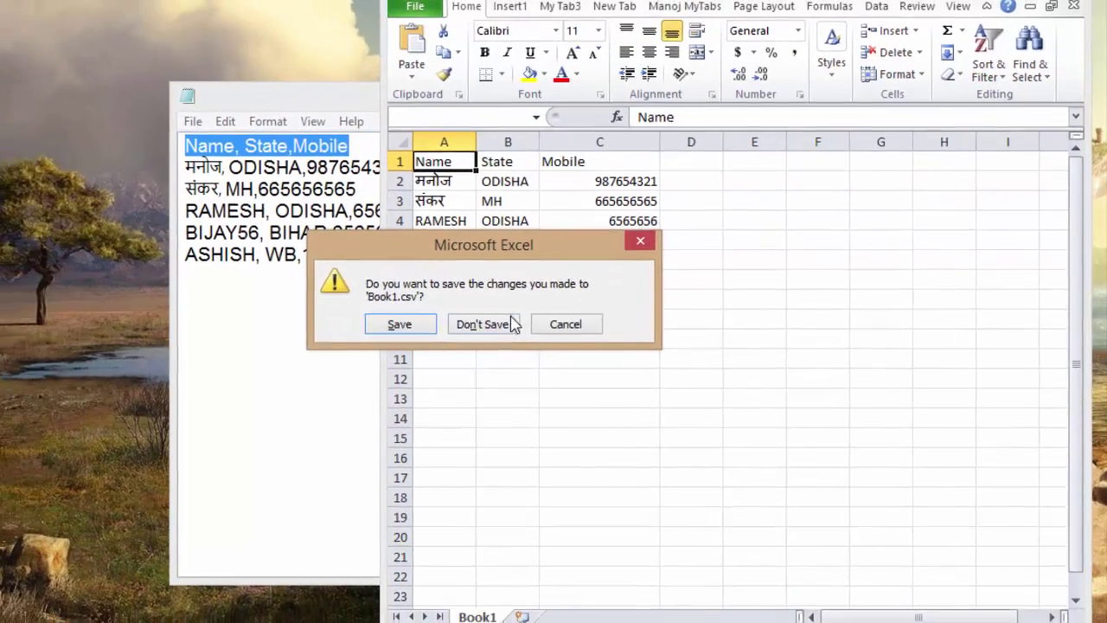
left_click(425, 324)
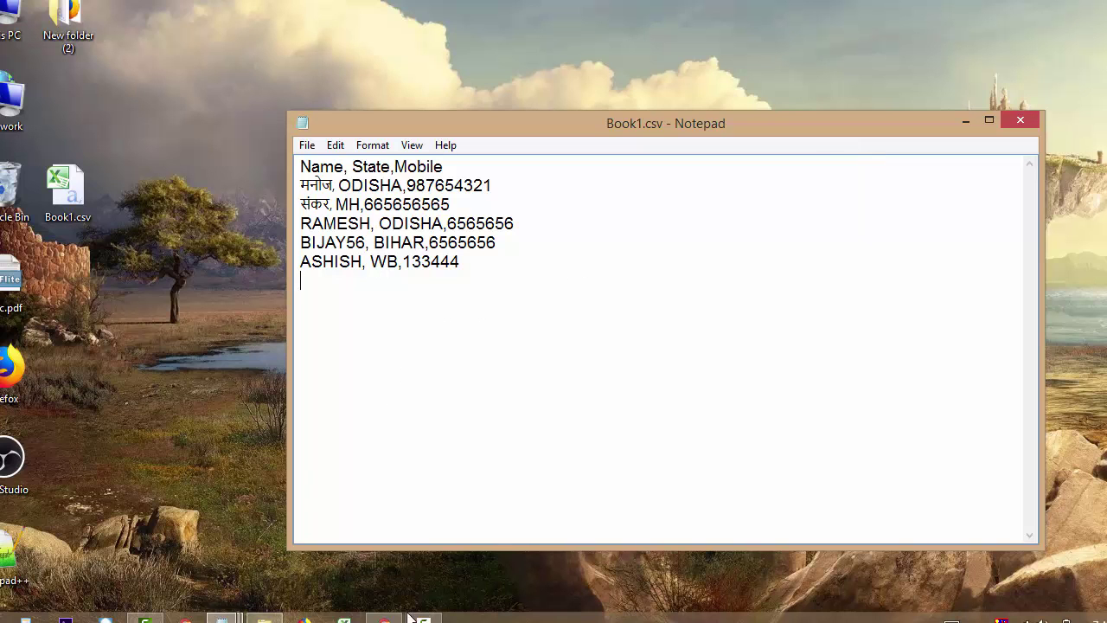
Switch through Chrome's tabs to the YouTube channel's Videos page.
mouse_move(385, 618)
left_click(376, 524)
left_click(416, 6)
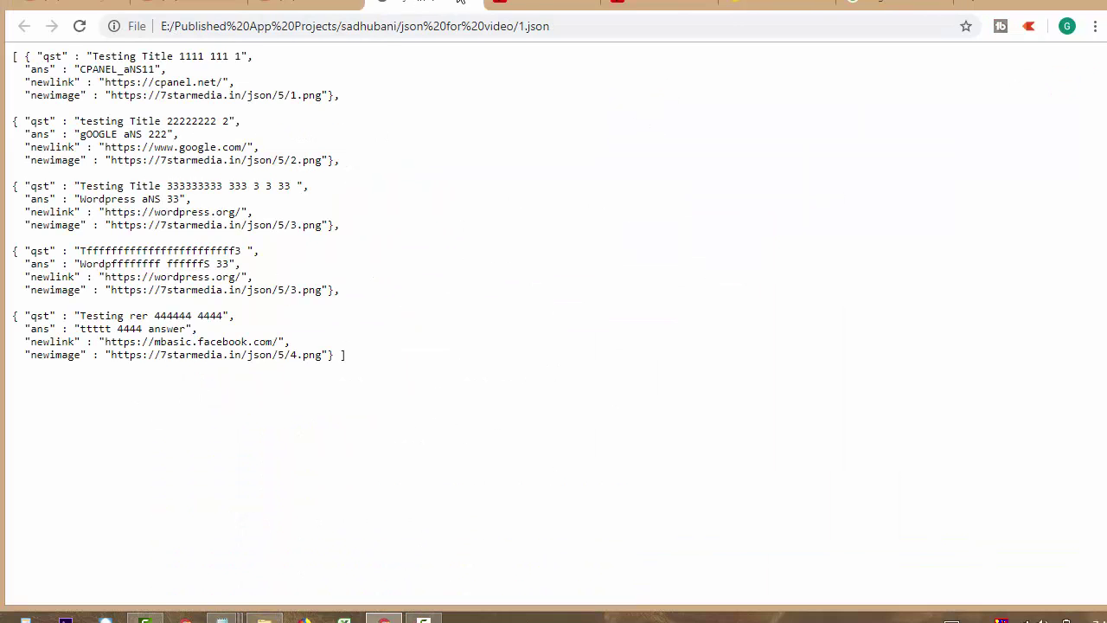
left_click(519, 5)
left_click(634, 7)
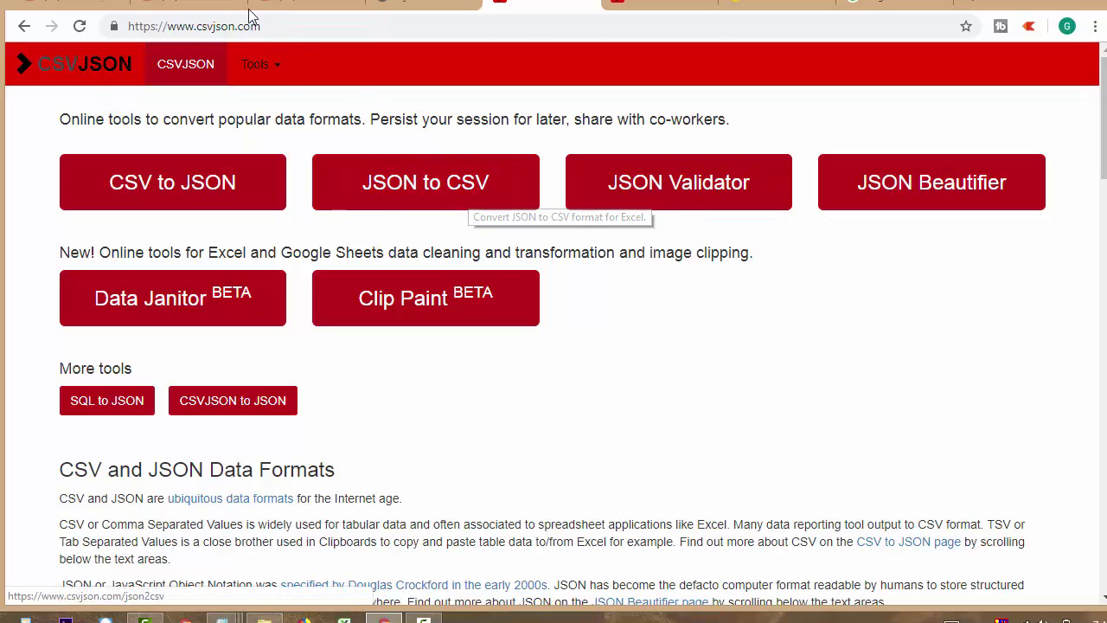
left_click(69, 7)
scroll(483, 300, "down", 1)
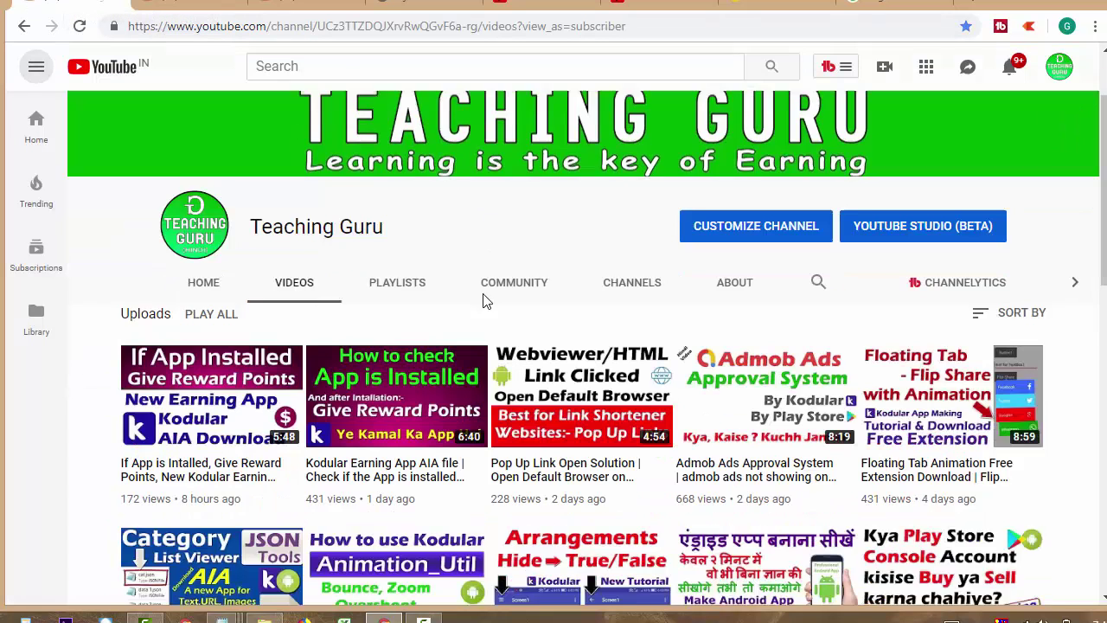